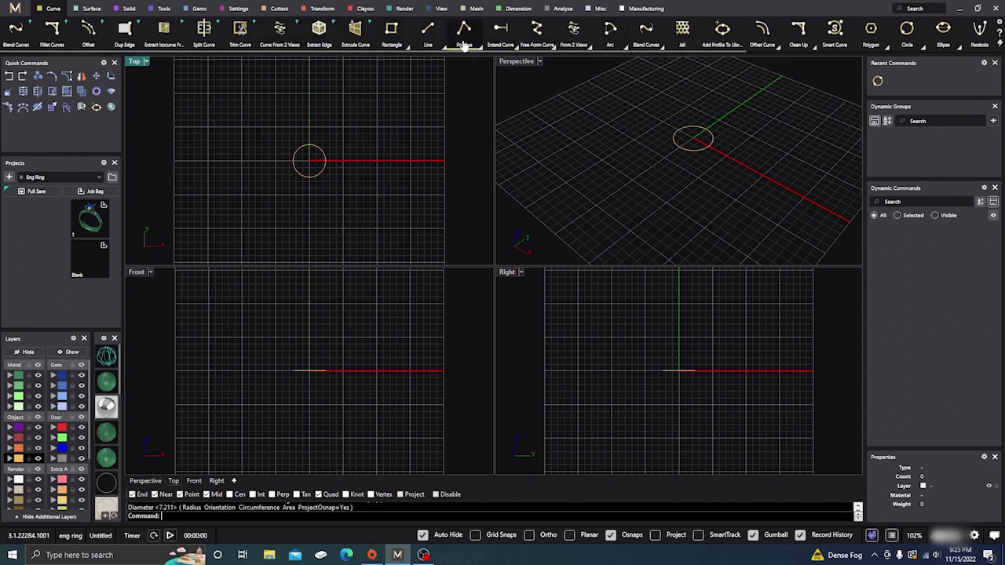
- Start a RibbonOffset of the circle at the origin, offsetting it outward
{"action": "left_click", "coordinate": [774, 47]}
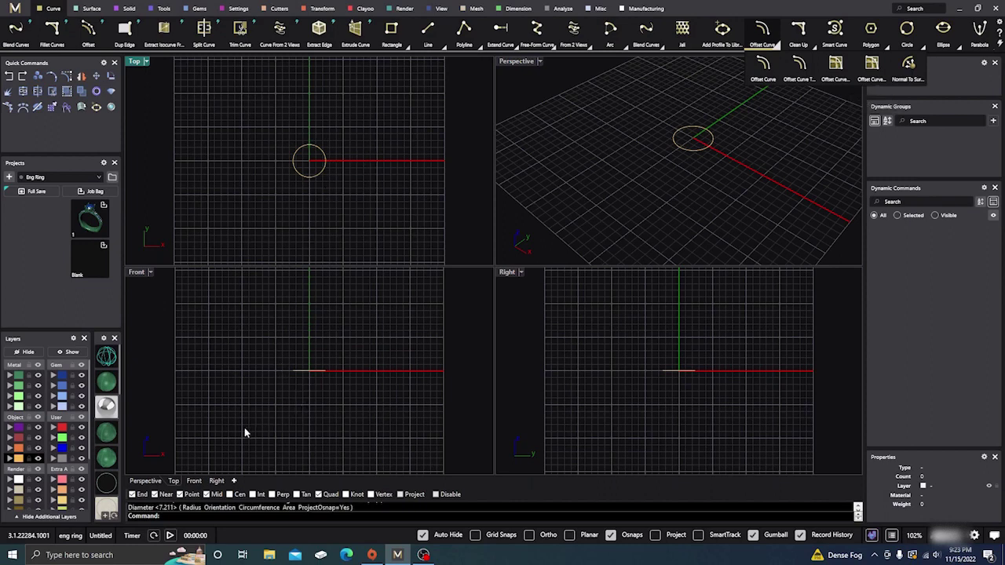
{"action": "type", "text": "Ribbon"}
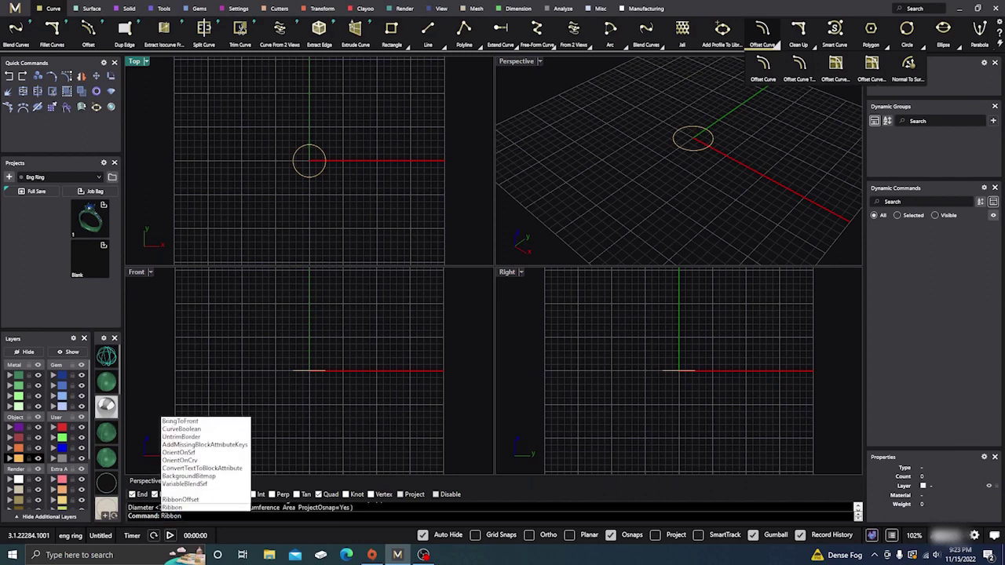
{"action": "type", "text": "Offset"}
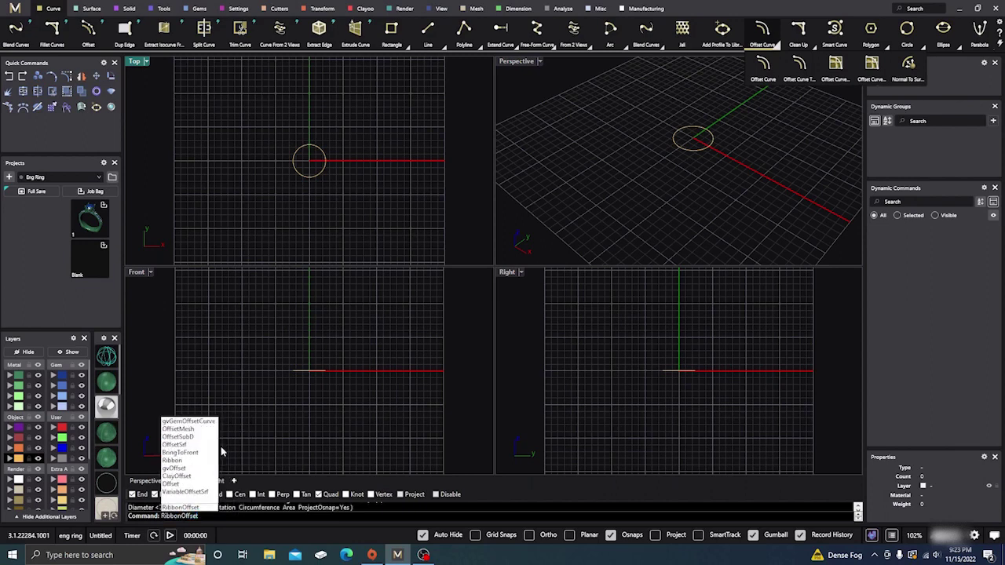
{"action": "key", "text": "Return"}
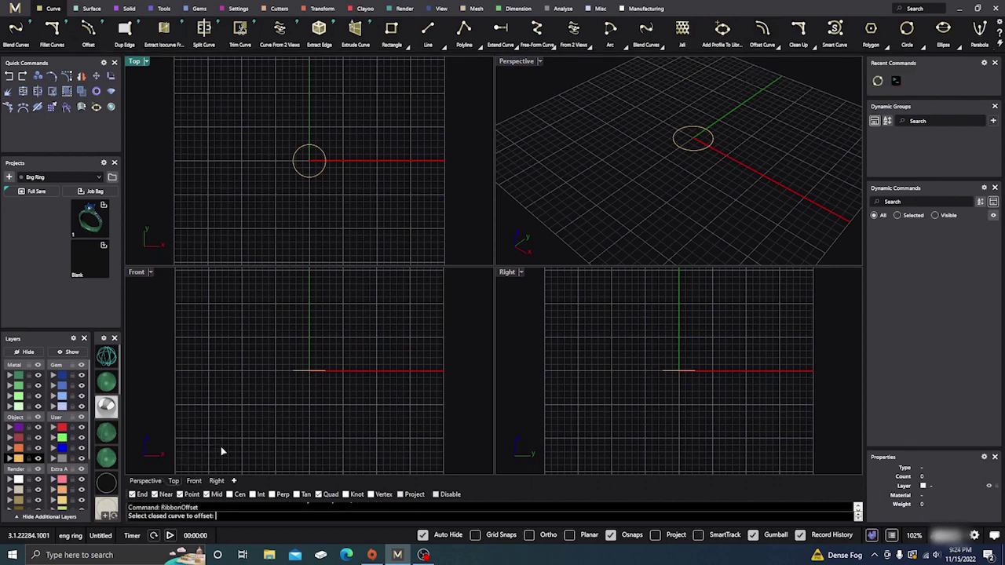
{"action": "left_click", "coordinate": [309, 177]}
{"action": "scroll", "coordinate": [310, 176], "scroll_direction": "up", "scroll_amount": 2}
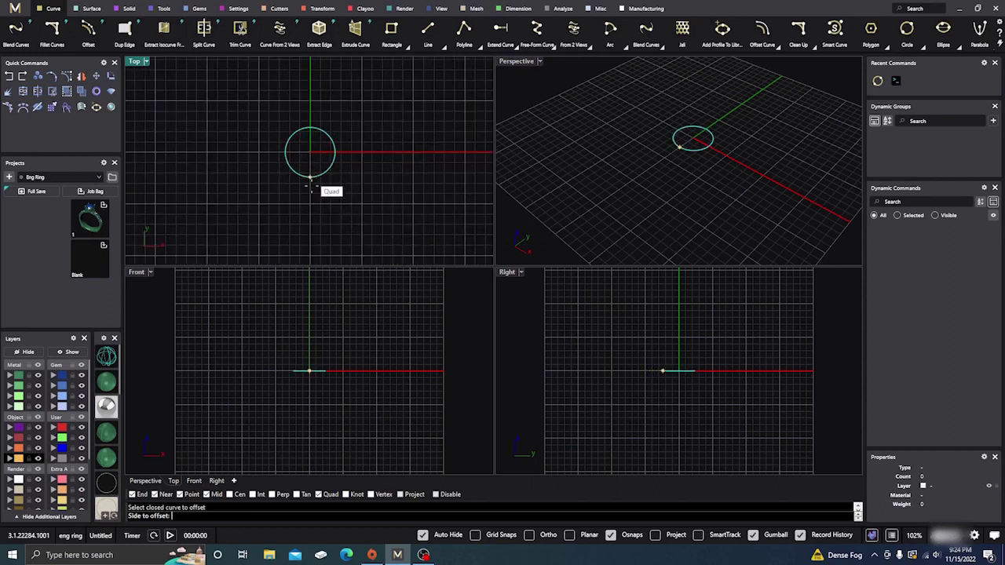
{"action": "left_click", "coordinate": [312, 192]}
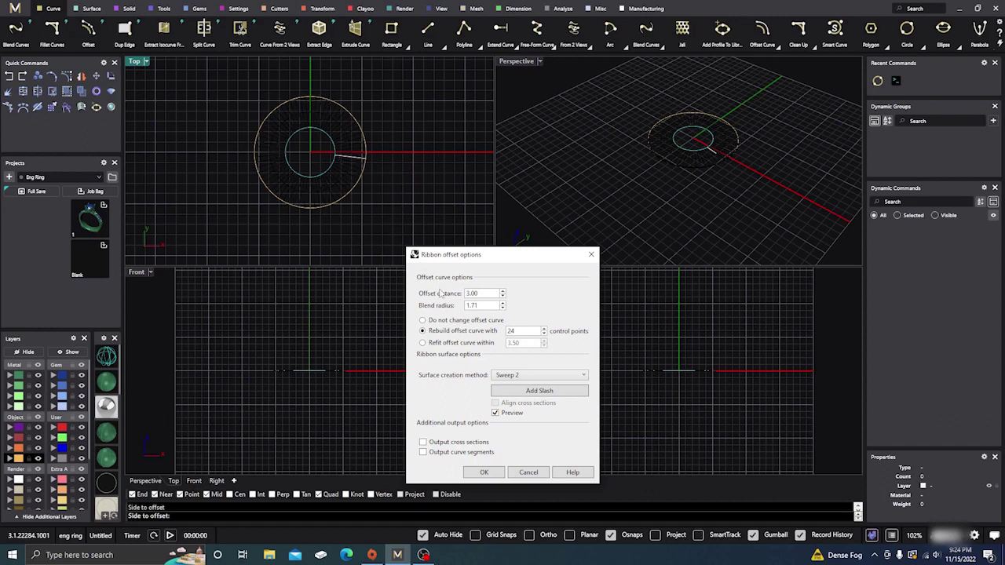
{"action": "left_click_drag", "start_coordinate": [493, 257], "coordinate": [480, 261]}
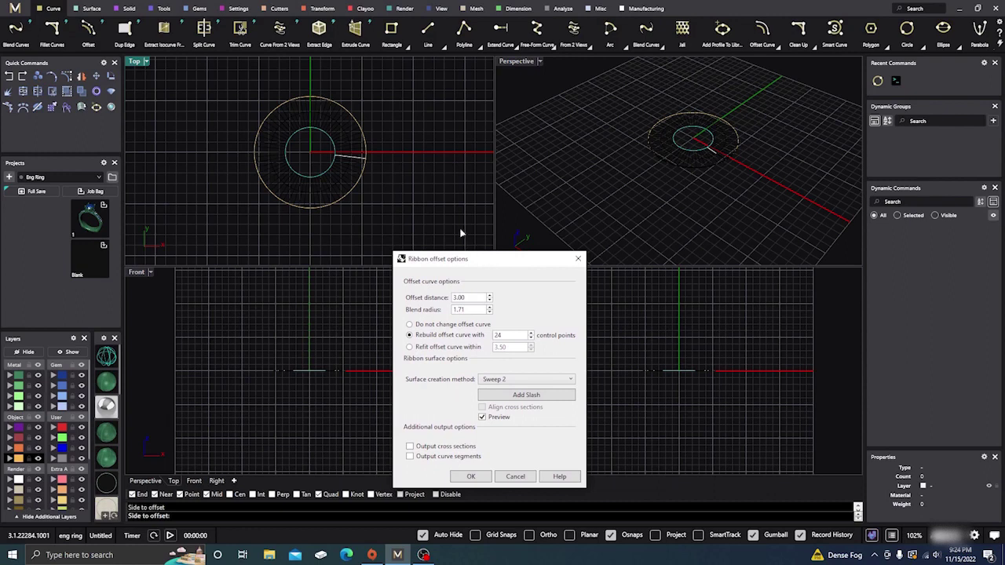
- Set the Perspective and Top viewports to the Tech White display mode
{"action": "right_click_drag", "start_coordinate": [638, 166], "coordinate": [637, 164]}
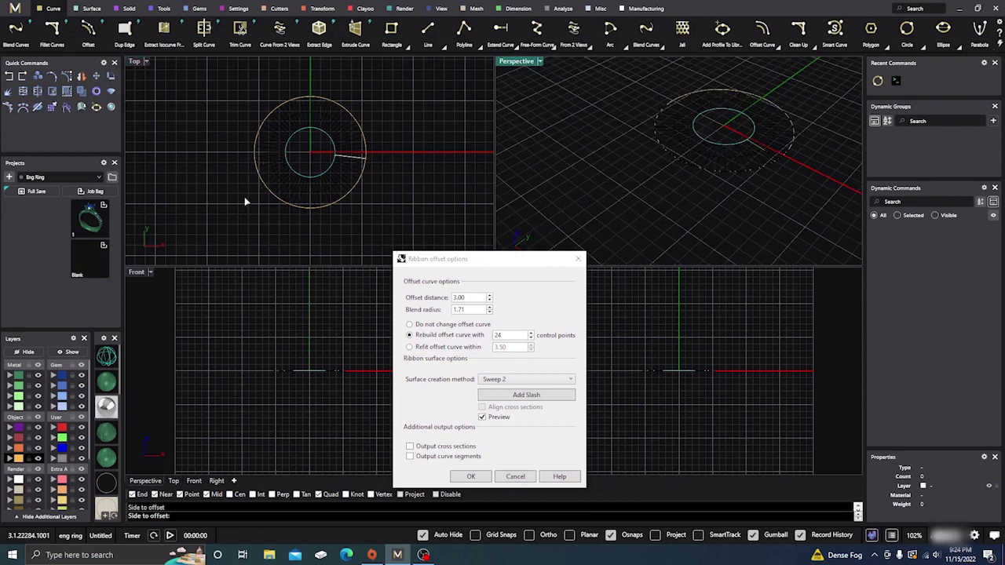
{"action": "scroll", "coordinate": [100, 397], "scroll_direction": "down", "scroll_amount": 3}
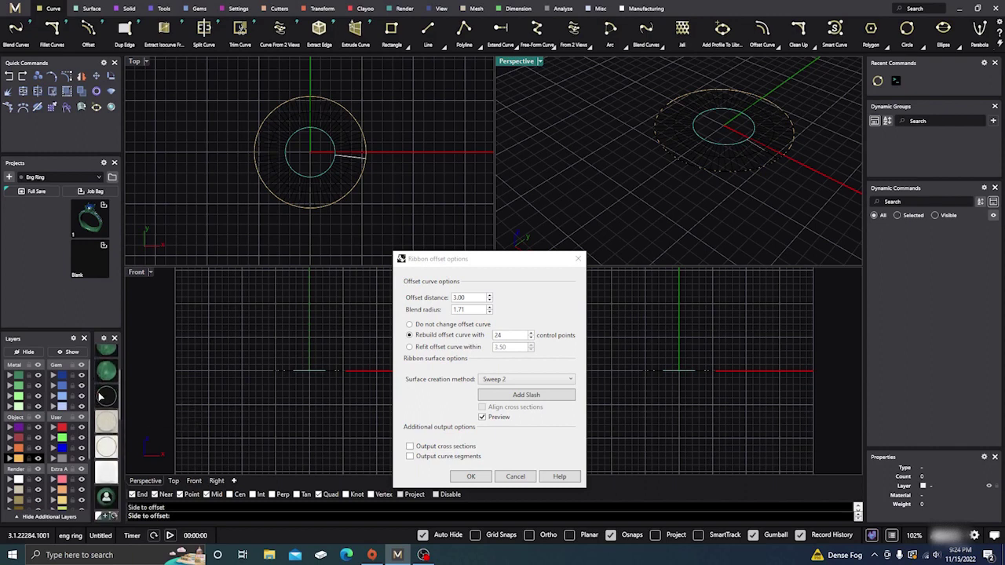
{"action": "scroll", "coordinate": [99, 397], "scroll_direction": "down", "scroll_amount": 5}
{"action": "mouse_move", "coordinate": [100, 397]}
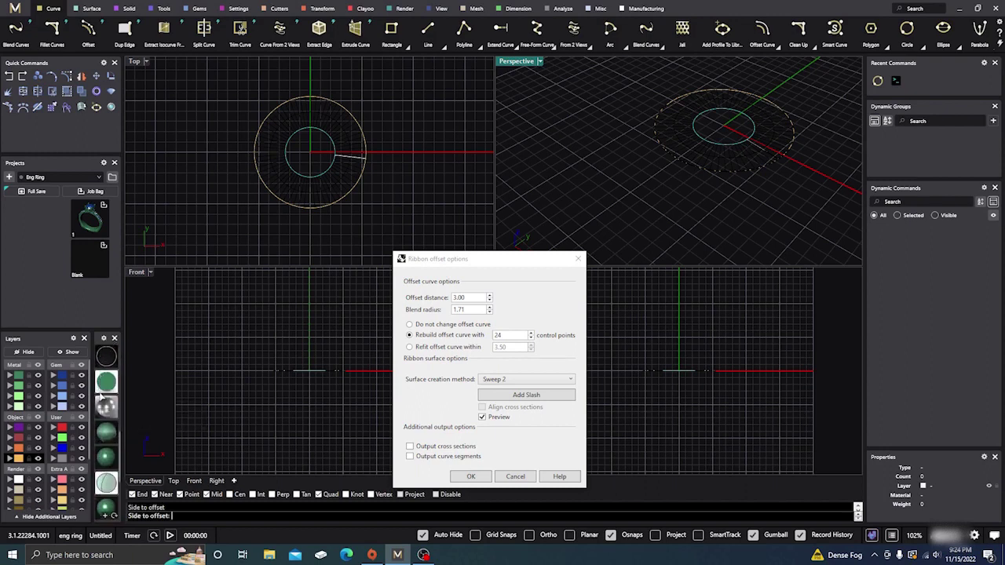
{"action": "scroll", "coordinate": [100, 397], "scroll_direction": "down", "scroll_amount": 2}
{"action": "mouse_move", "coordinate": [104, 450]}
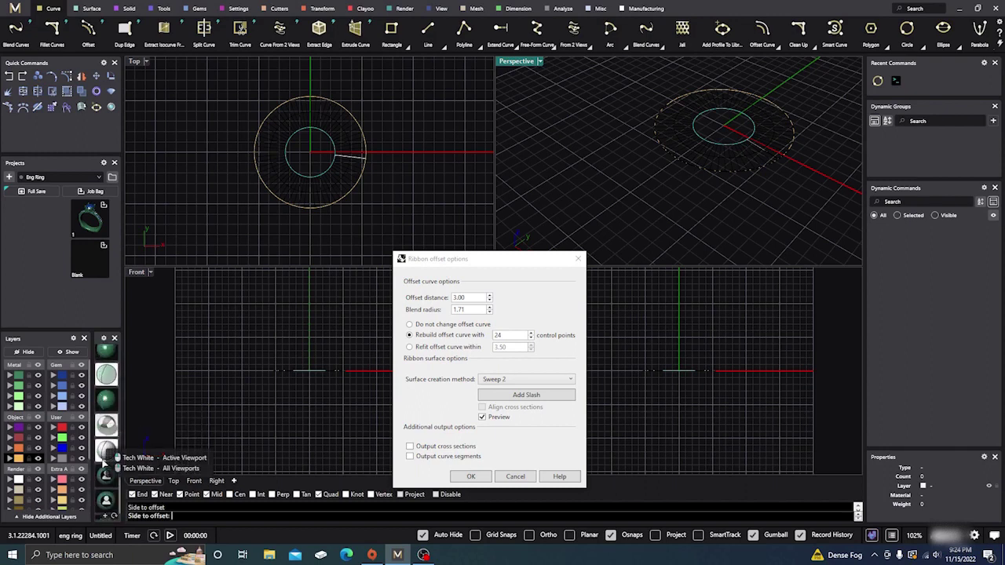
{"action": "left_click", "coordinate": [161, 458]}
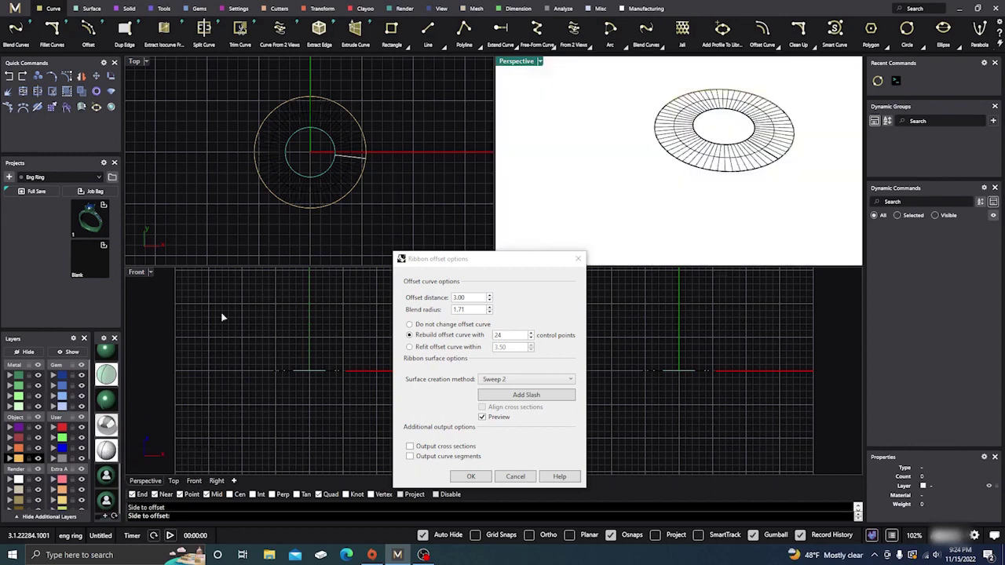
{"action": "left_click", "coordinate": [197, 230]}
{"action": "left_click", "coordinate": [107, 452]}
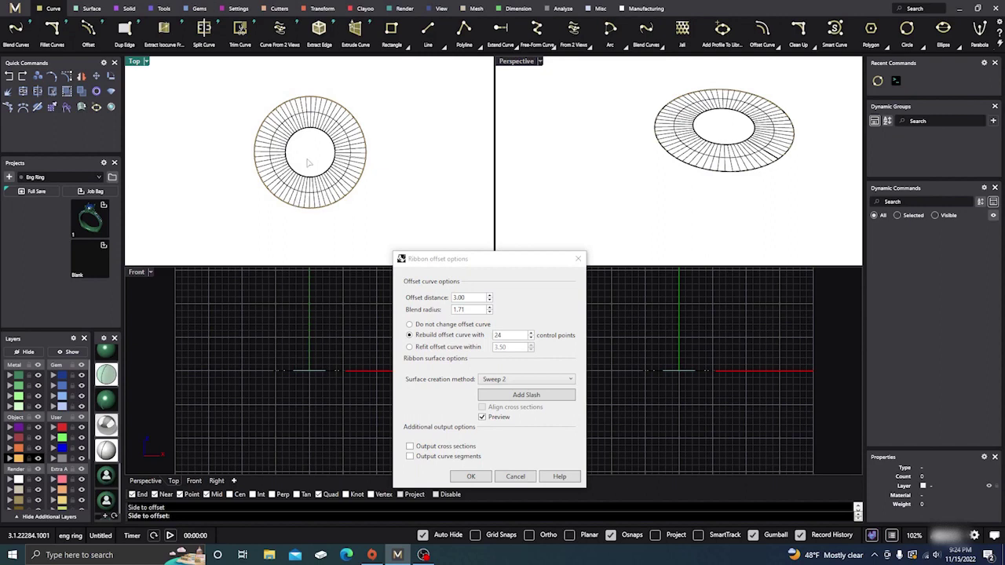
- Try the ribbon offset with the offset curve left unchanged, and return to rebuilding it with control points
{"action": "left_click", "coordinate": [458, 260]}
{"action": "left_click_drag", "start_coordinate": [454, 257], "coordinate": [456, 255]}
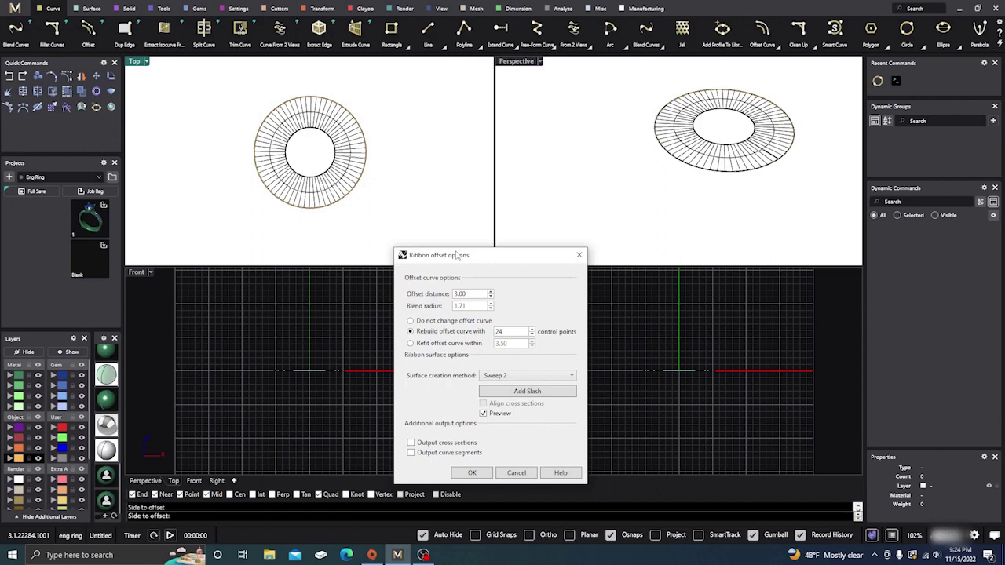
{"action": "left_click", "coordinate": [410, 321]}
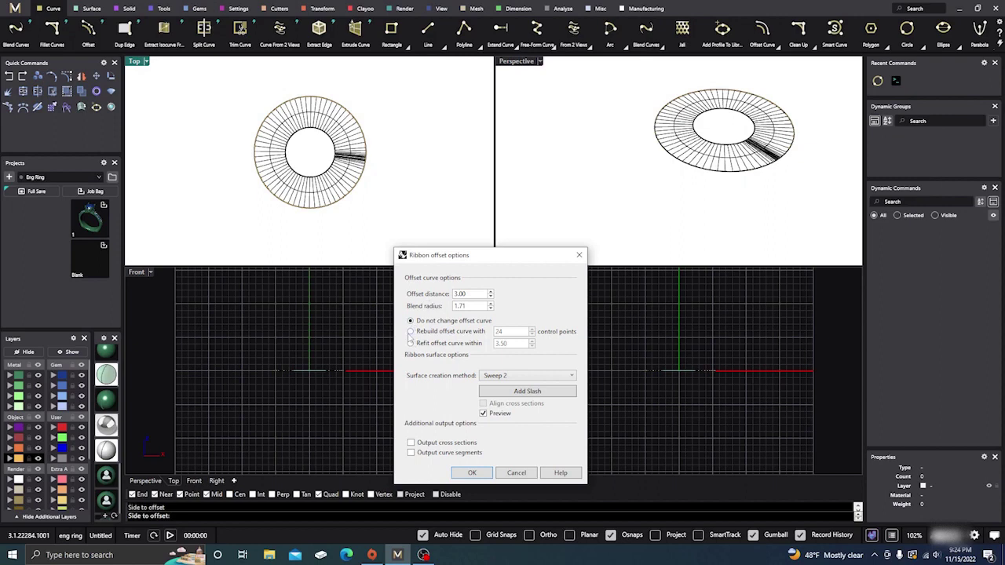
{"action": "left_click", "coordinate": [410, 332]}
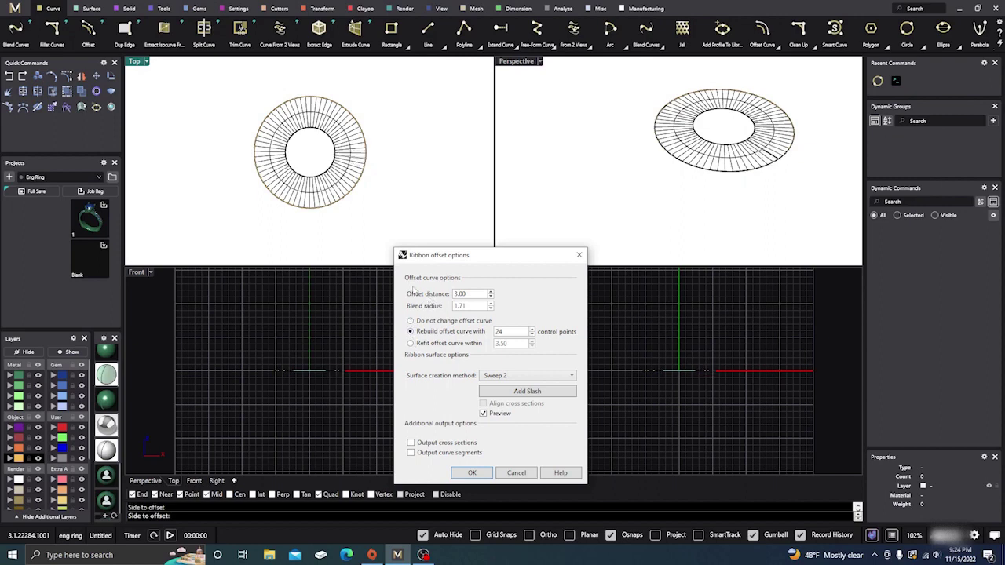
- Try several ribbon offset distances, including 8.00, 6.00 and 4.00, and return the distance to 3.00
{"action": "double_click", "coordinate": [461, 294]}
{"action": "type", "text": "5.00"}
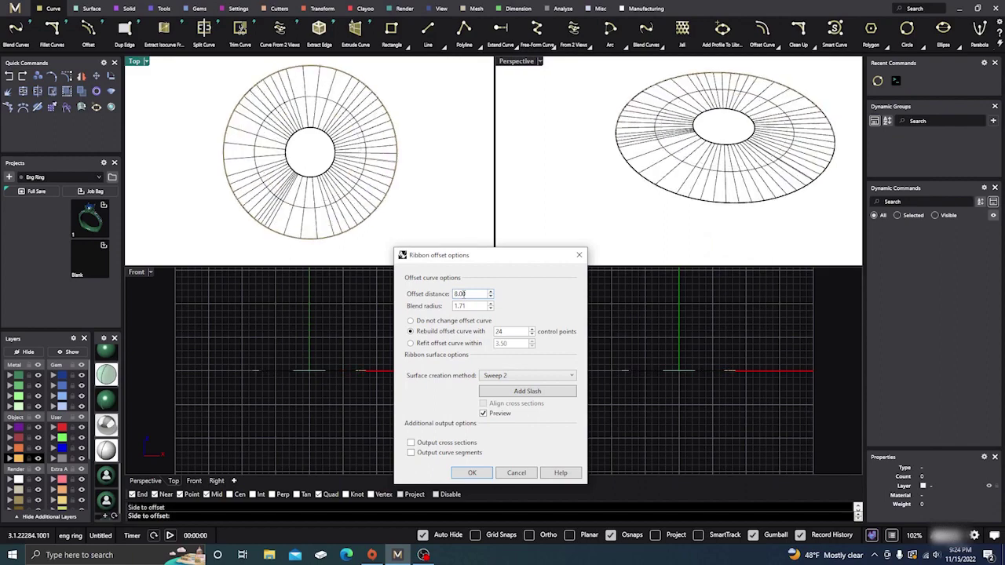
{"action": "key", "text": "ctrl+a"}
{"action": "type", "text": "2.00"}
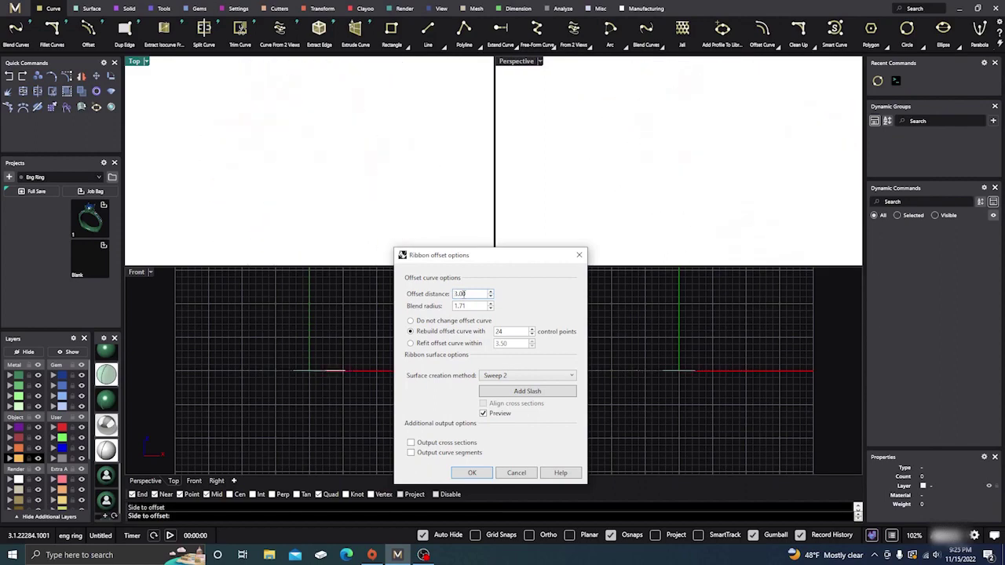
{"action": "key", "text": "ctrl+a"}
{"action": "type", "text": "6.00"}
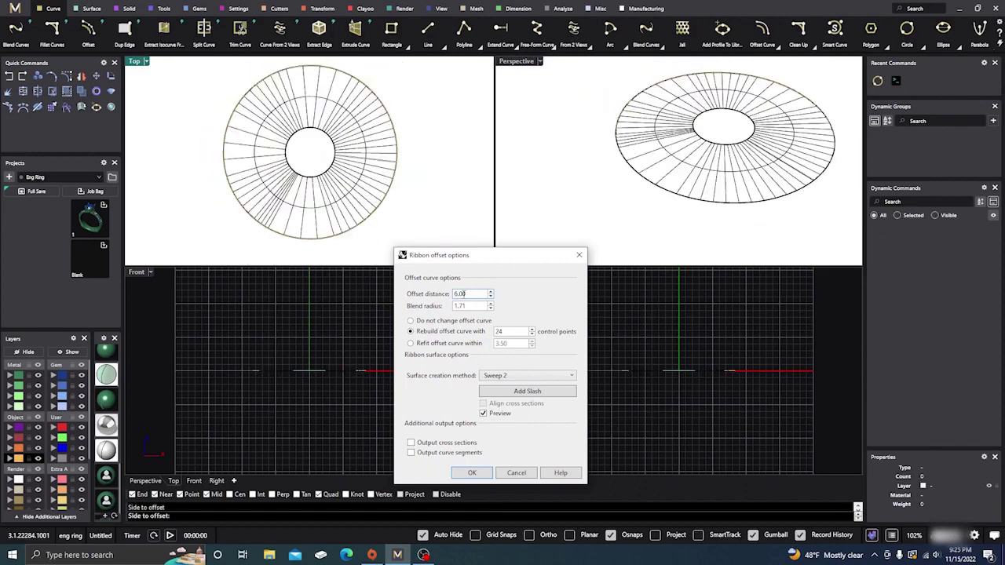
{"action": "key", "text": "ctrl+a"}
{"action": "type", "text": "3.00"}
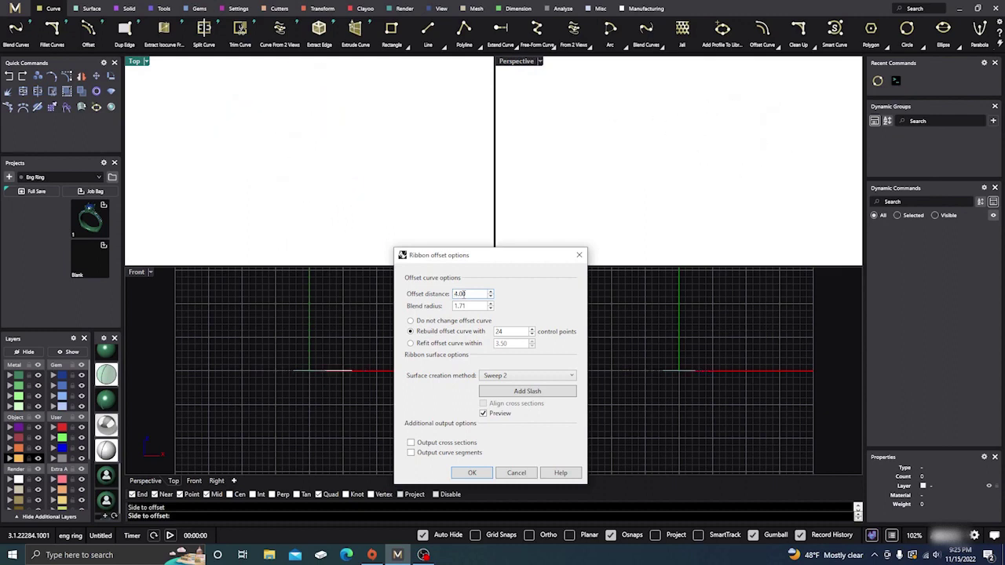
{"action": "key", "text": "ctrl+a"}
{"action": "type", "text": "1.00"}
{"action": "key", "text": "ctrl+a"}
{"action": "type", "text": "4.00"}
{"action": "key", "text": "ctrl+a"}
{"action": "type", "text": "1.00"}
{"action": "key", "text": "ctrl+a"}
{"action": "type", "text": "3.00"}
{"action": "key", "text": "ctrl+a"}
{"action": "type", "text": "2.00"}
{"action": "key", "text": "ctrl+a"}
{"action": "type", "text": "4.00"}
{"action": "key", "text": "ctrl+a"}
{"action": "type", "text": "5.00"}
{"action": "key", "text": "ctrl+a"}
{"action": "type", "text": "3.00"}
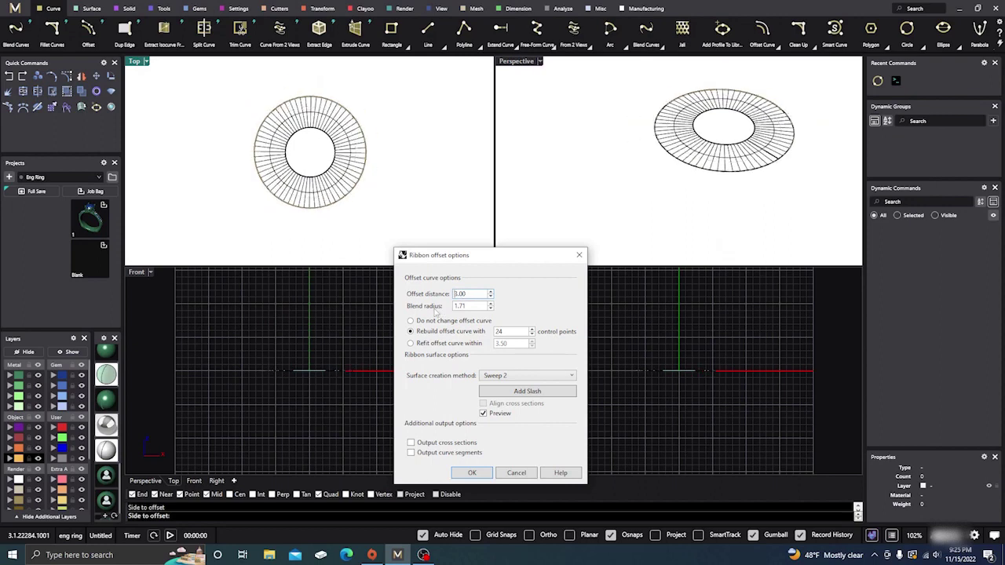
- Set the blend radius of the ribbon offset to 2.51
{"action": "left_click", "coordinate": [463, 306]}
{"action": "key", "text": "ctrl+a"}
{"action": "type", "text": "2.00"}
{"action": "key", "text": "BackSpace"}
{"action": "type", "text": "1"}
{"action": "type", "text": "1"}
- Preview the offset curve unchanged, switch back to rebuilding it, and try different control point counts, ending at 7
{"action": "left_click", "coordinate": [410, 321]}
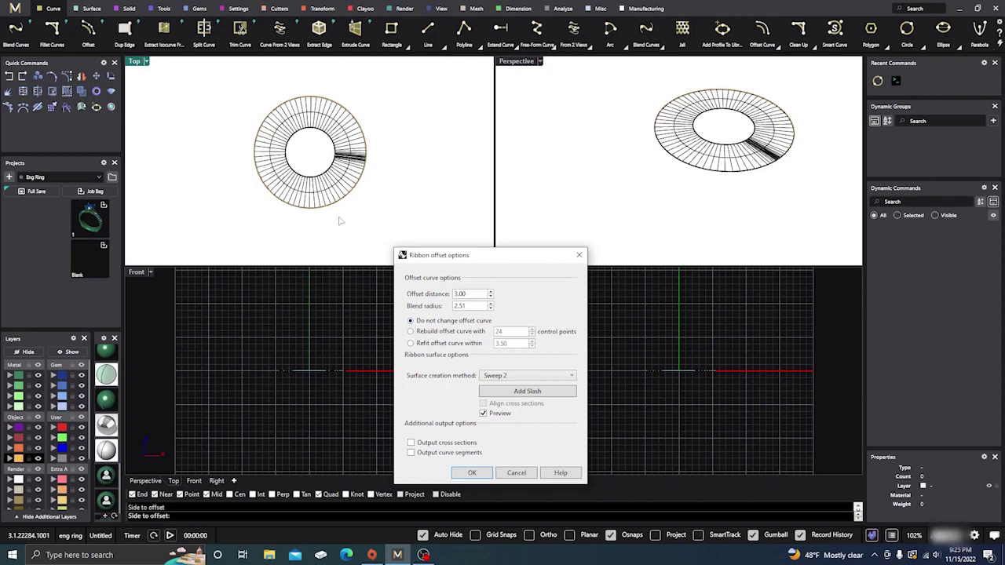
{"action": "left_click", "coordinate": [410, 331]}
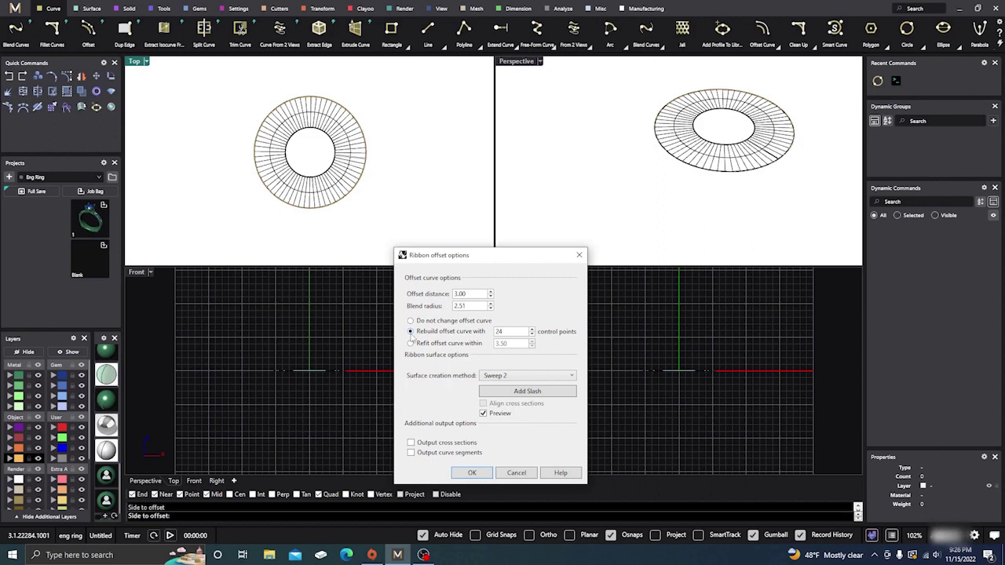
{"action": "scroll", "coordinate": [501, 331], "scroll_direction": "up", "scroll_amount": 1}
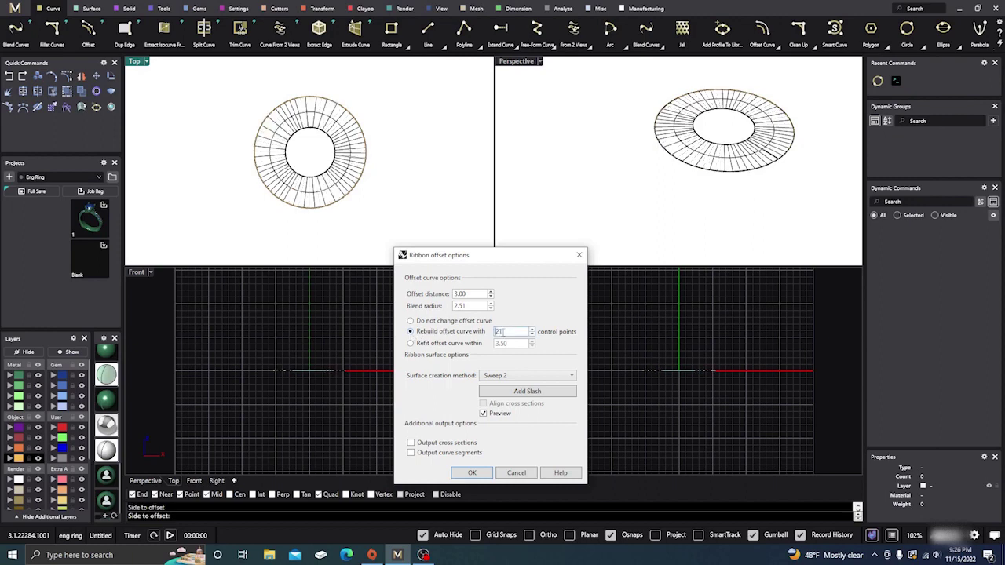
{"action": "scroll", "coordinate": [500, 332], "scroll_direction": "up", "scroll_amount": 3}
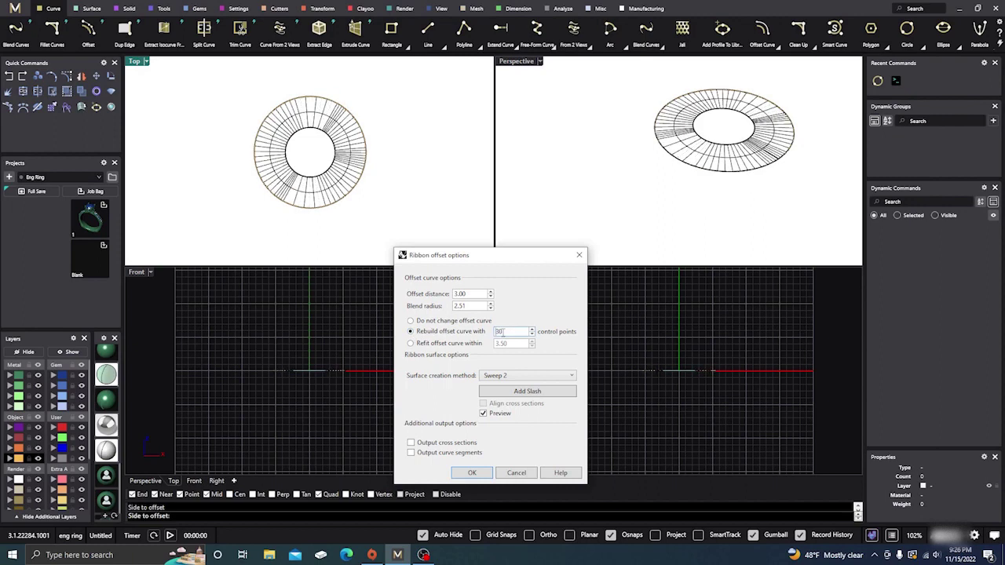
{"action": "scroll", "coordinate": [499, 331], "scroll_direction": "down", "scroll_amount": 11}
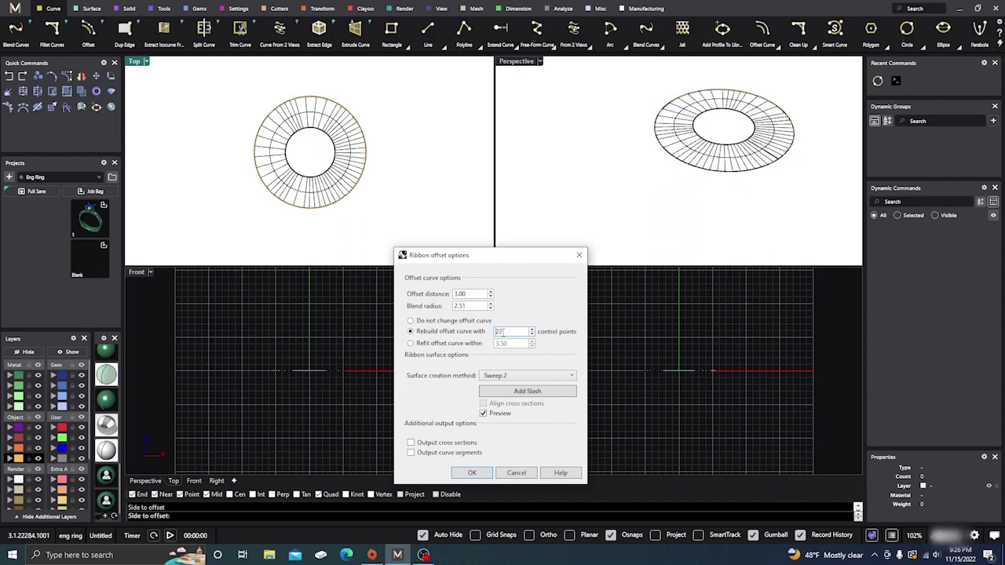
{"action": "scroll", "coordinate": [499, 331], "scroll_direction": "down", "scroll_amount": 8}
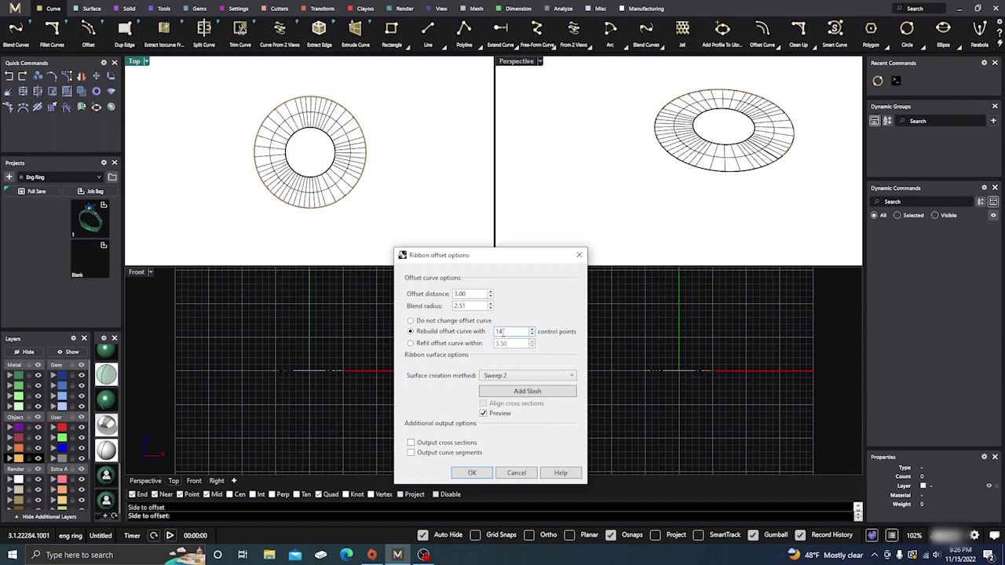
{"action": "scroll", "coordinate": [501, 332], "scroll_direction": "down", "scroll_amount": 2}
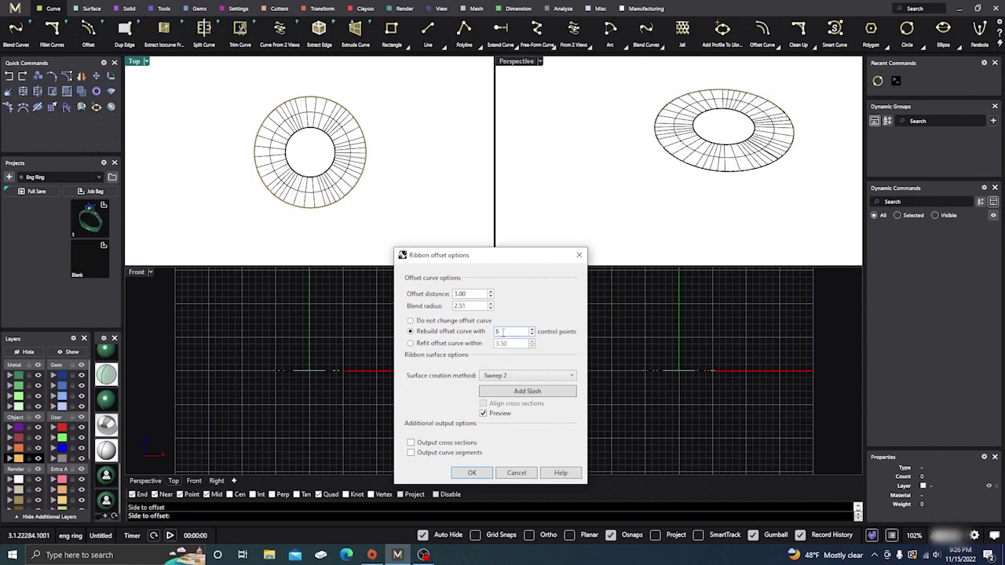
{"action": "scroll", "coordinate": [500, 333], "scroll_direction": "up", "scroll_amount": 1}
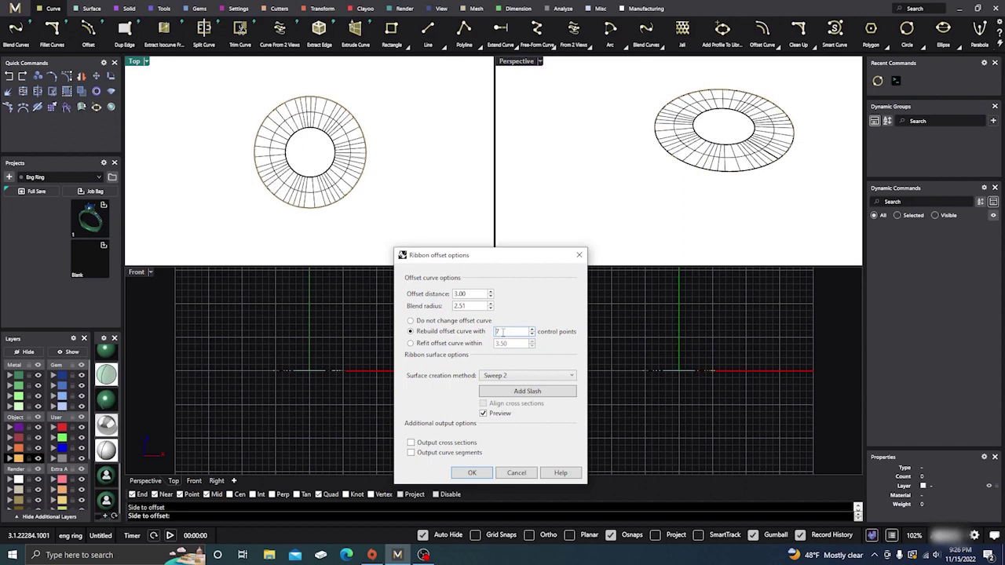
- Try refitting the offset curve within a tolerance of 3.00, and return to rebuilding it, with 25 control points
{"action": "left_click", "coordinate": [411, 344]}
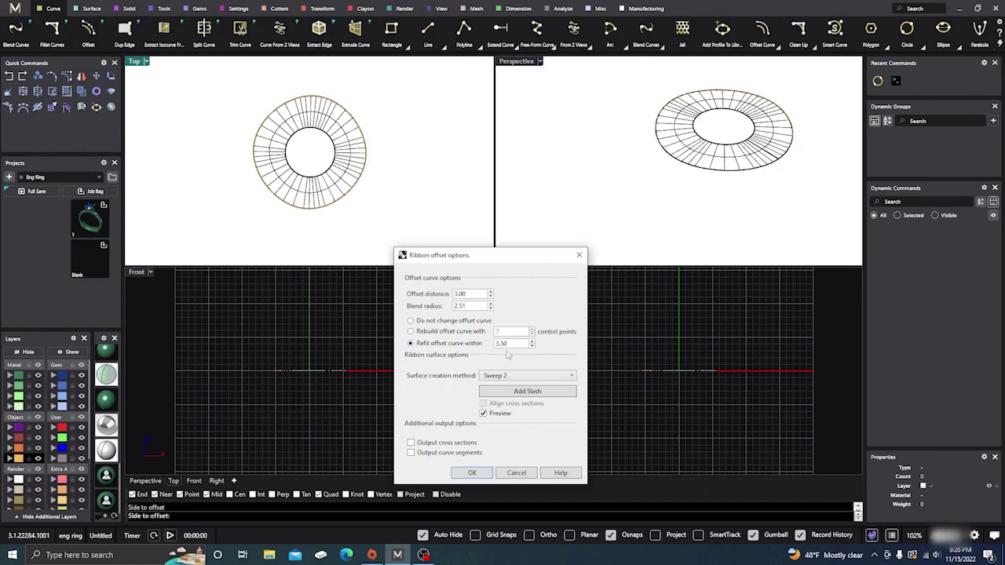
{"action": "left_click_drag", "start_coordinate": [508, 344], "coordinate": [496, 344]}
{"action": "type", "text": "4.003.20"}
{"action": "left_click", "coordinate": [410, 321]}
{"action": "left_click", "coordinate": [411, 331]}
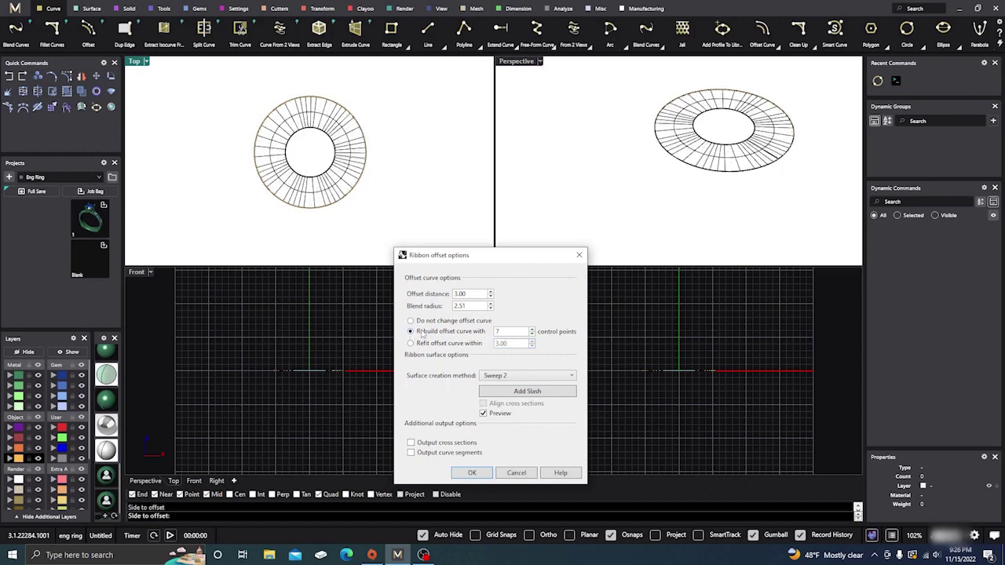
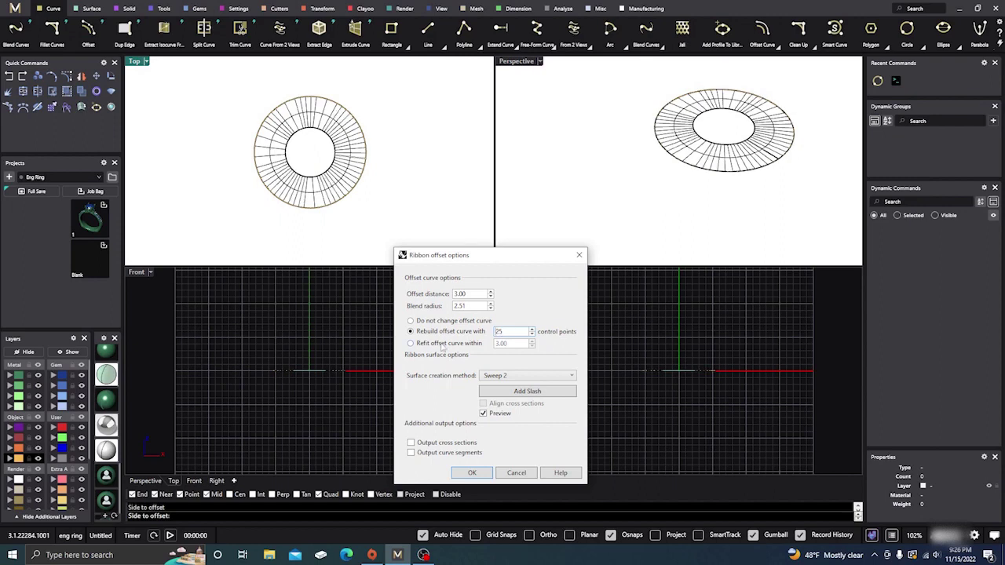
- Try None as the ribbon's surface creation method, and set it back to Sweep 2
{"action": "left_click", "coordinate": [505, 378]}
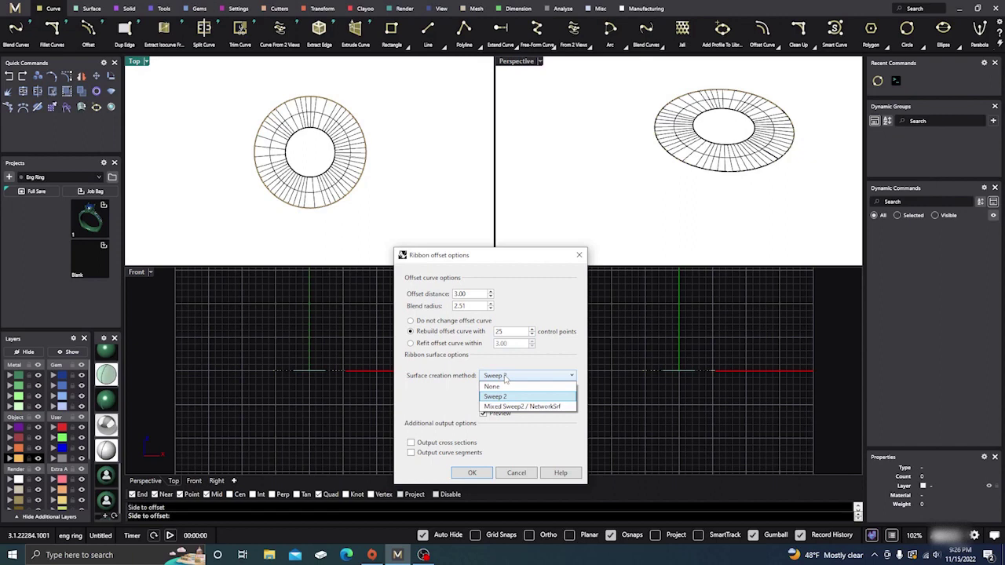
{"action": "left_click", "coordinate": [495, 387]}
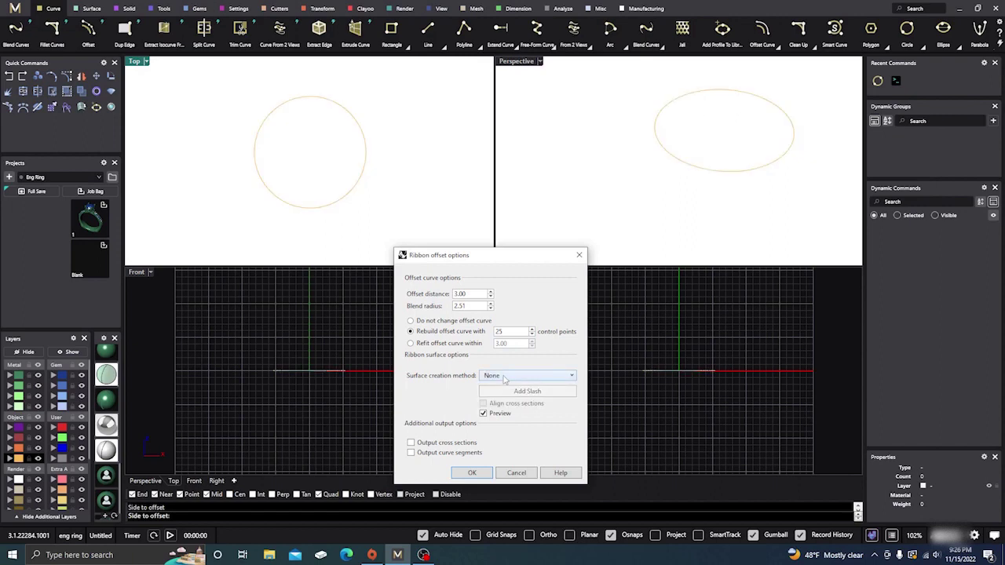
{"action": "left_click", "coordinate": [505, 377]}
{"action": "left_click", "coordinate": [505, 398]}
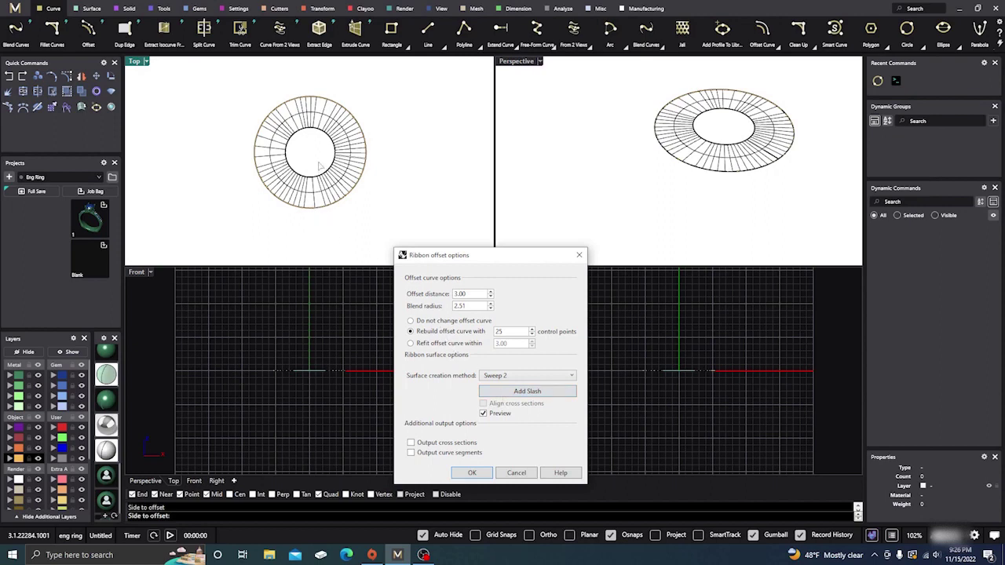
- Try Mixed Sweep2 / NetworkSrf as the surface creation method, set it back to Sweep 2, and toggle the preview off and on
{"action": "left_click", "coordinate": [526, 377]}
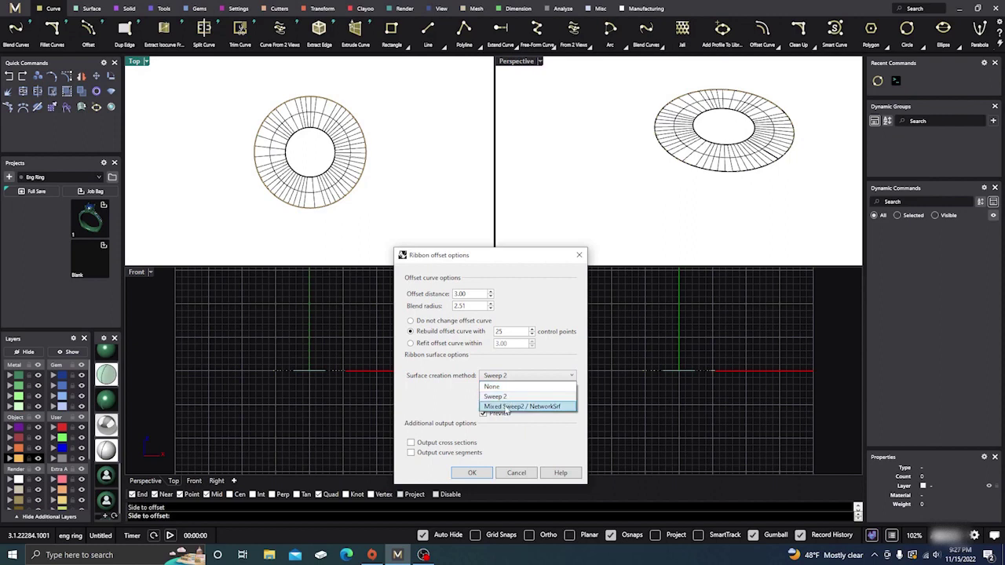
{"action": "left_click", "coordinate": [518, 406]}
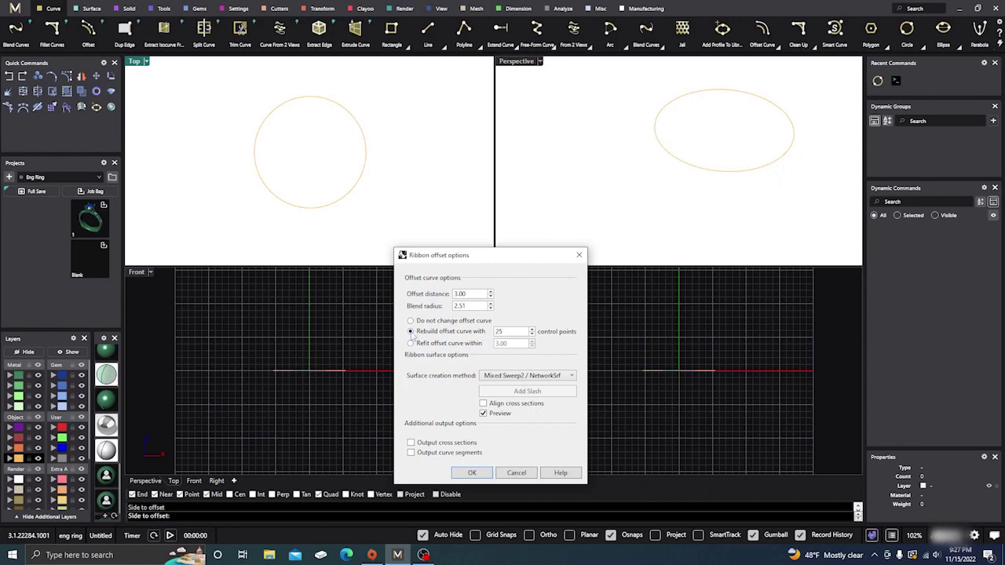
{"action": "left_click", "coordinate": [499, 379]}
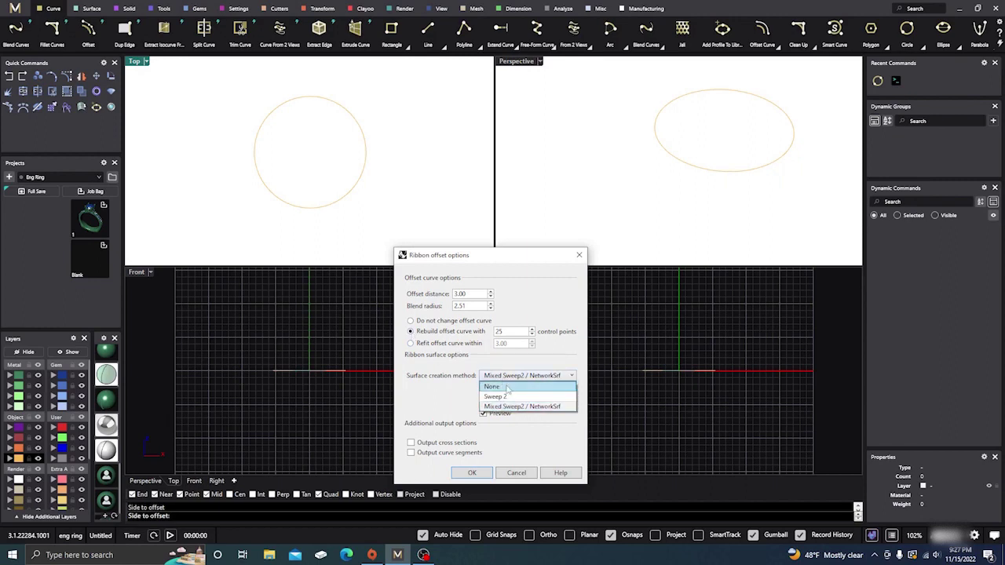
{"action": "left_click", "coordinate": [501, 397]}
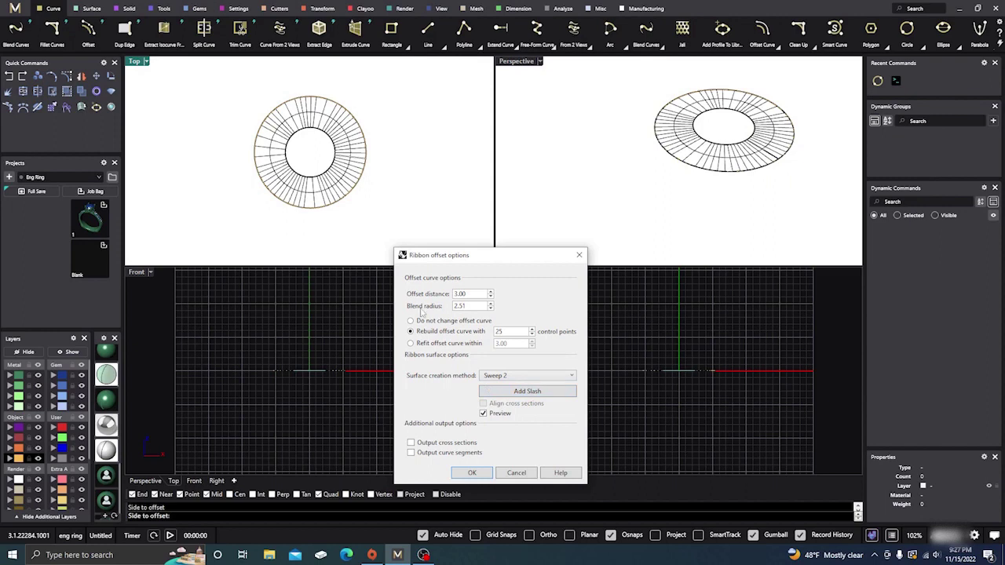
{"action": "left_click", "coordinate": [484, 413]}
{"action": "left_click", "coordinate": [484, 414]}
- Add two slash cross sections from the inner circle to the offset curve, one at the lower left and one at the upper right of the ribbon
{"action": "left_click", "coordinate": [517, 392]}
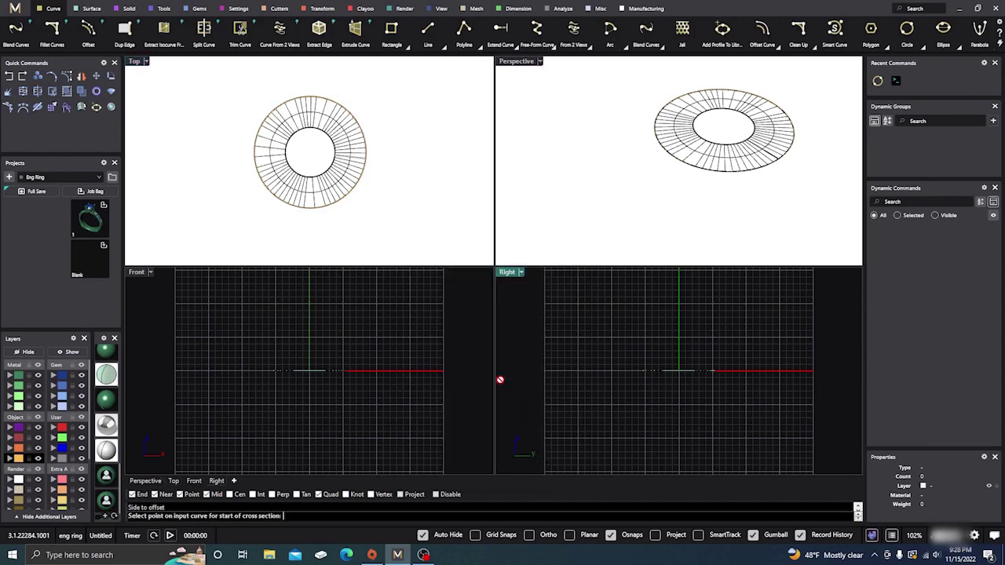
{"action": "left_click", "coordinate": [289, 158]}
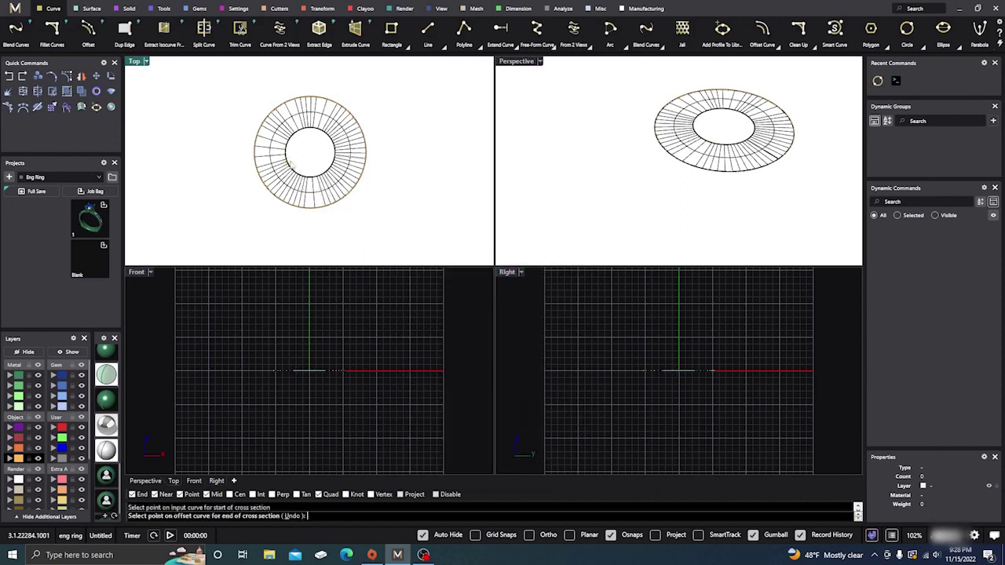
{"action": "left_click", "coordinate": [264, 185]}
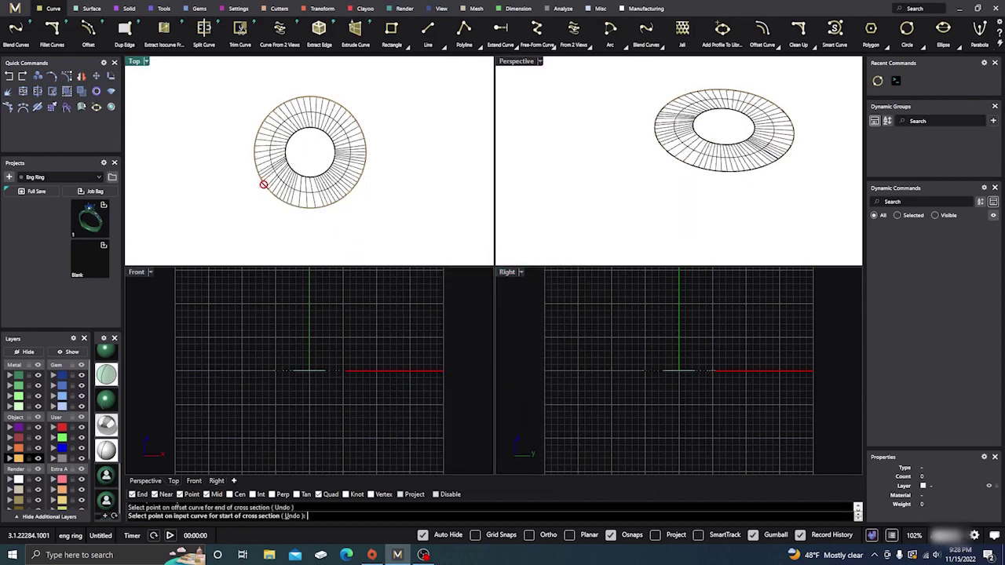
{"action": "left_click", "coordinate": [326, 134]}
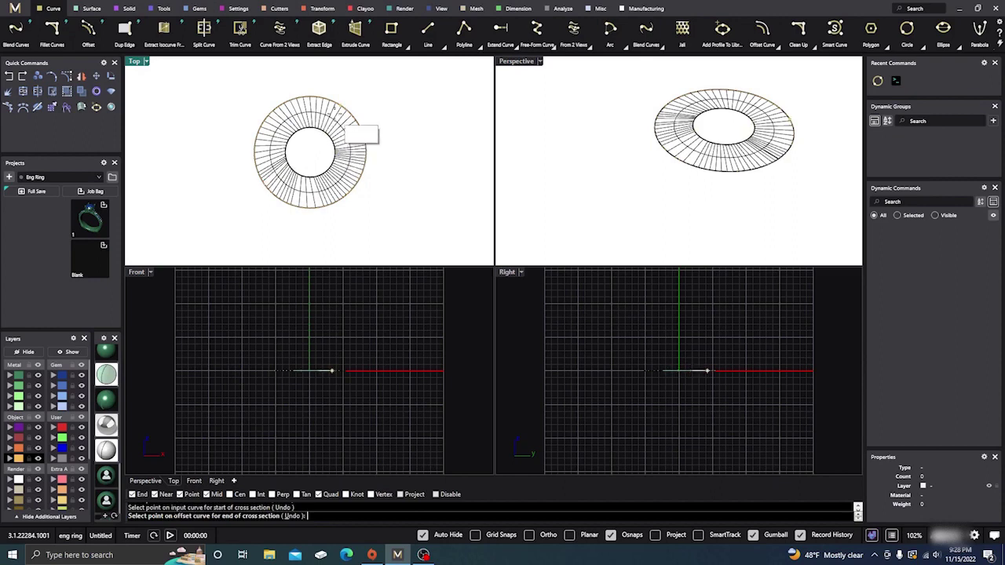
{"action": "left_click", "coordinate": [352, 116]}
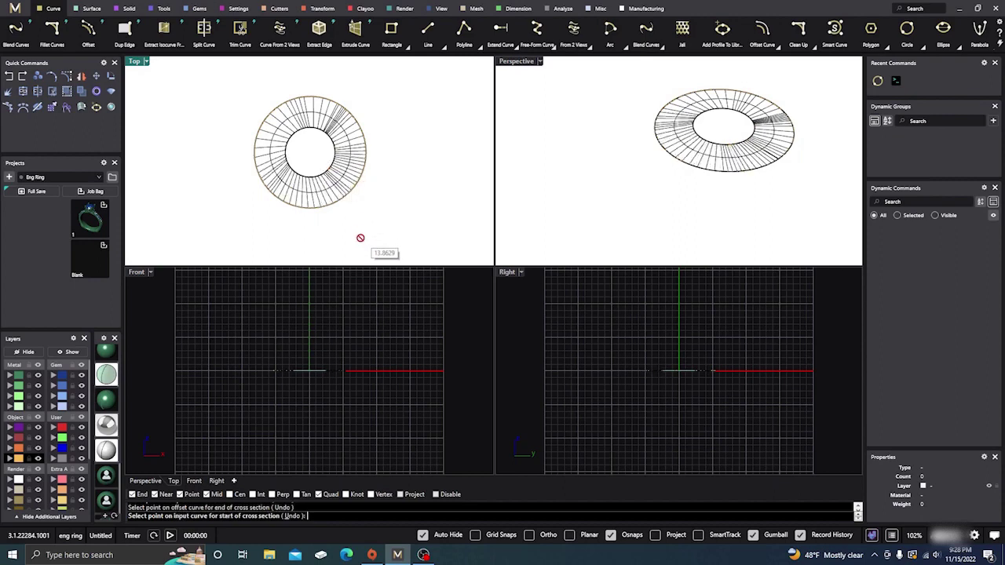
{"action": "key", "text": "Return"}
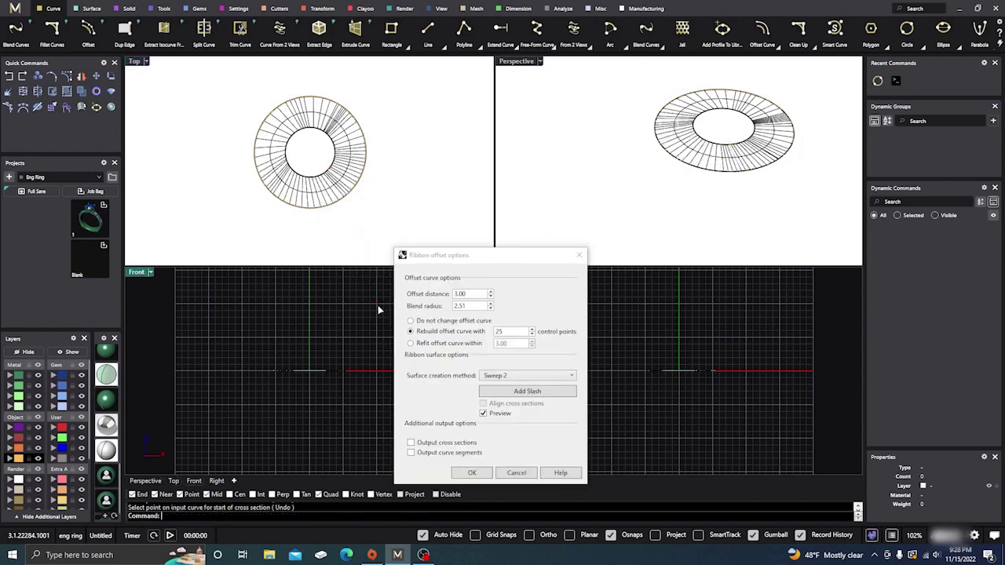
- Set the ribbon's offset distance to 2.00 and create the ribbon surface
{"action": "double_click", "coordinate": [465, 294]}
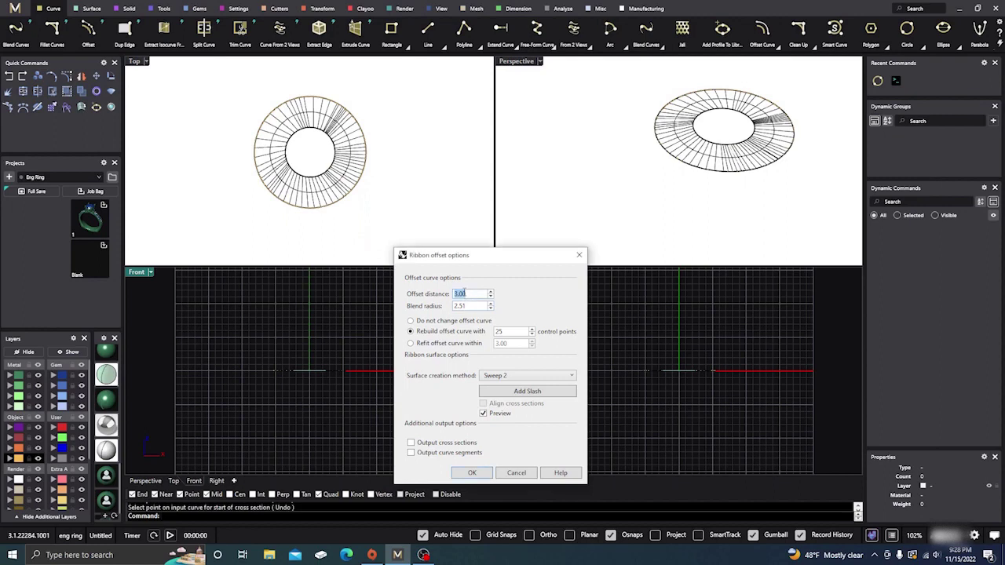
{"action": "type", "text": "2.00"}
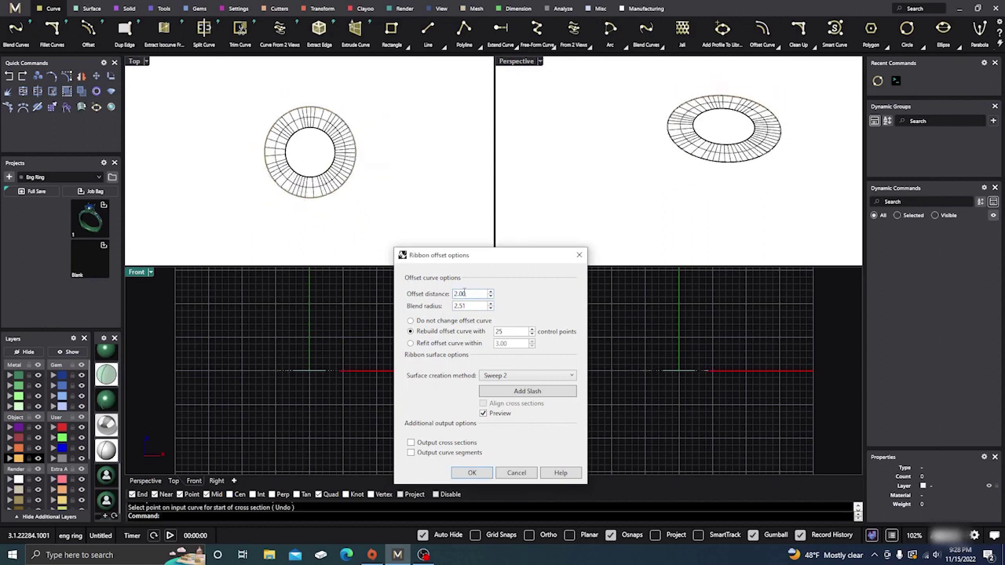
{"action": "left_click", "coordinate": [480, 473]}
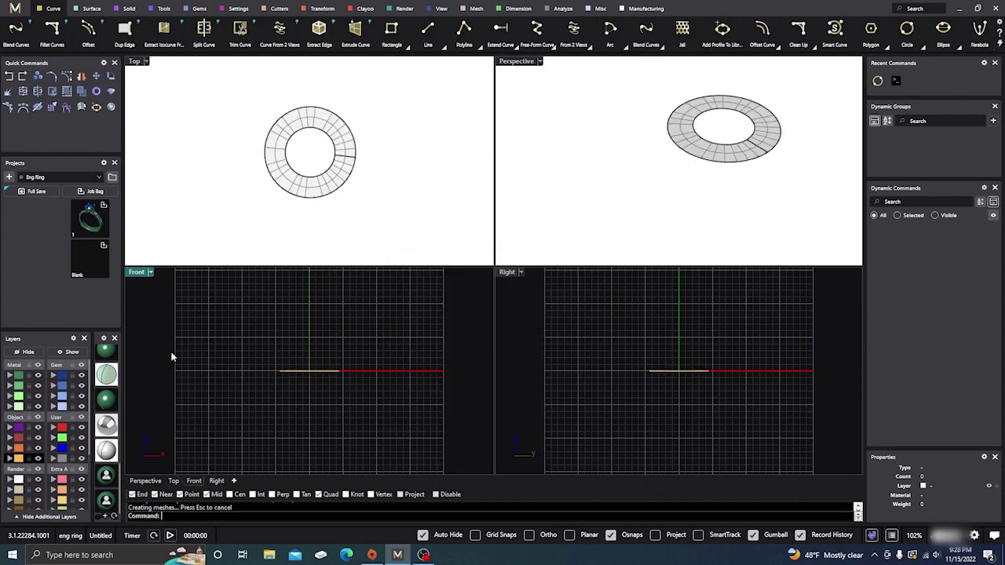
- Switch the Top and Perspective viewports to a shaded display mode with dark backgrounds and grids
{"action": "scroll", "coordinate": [108, 382], "scroll_direction": "up", "scroll_amount": 3}
{"action": "scroll", "coordinate": [108, 384], "scroll_direction": "down", "scroll_amount": 2}
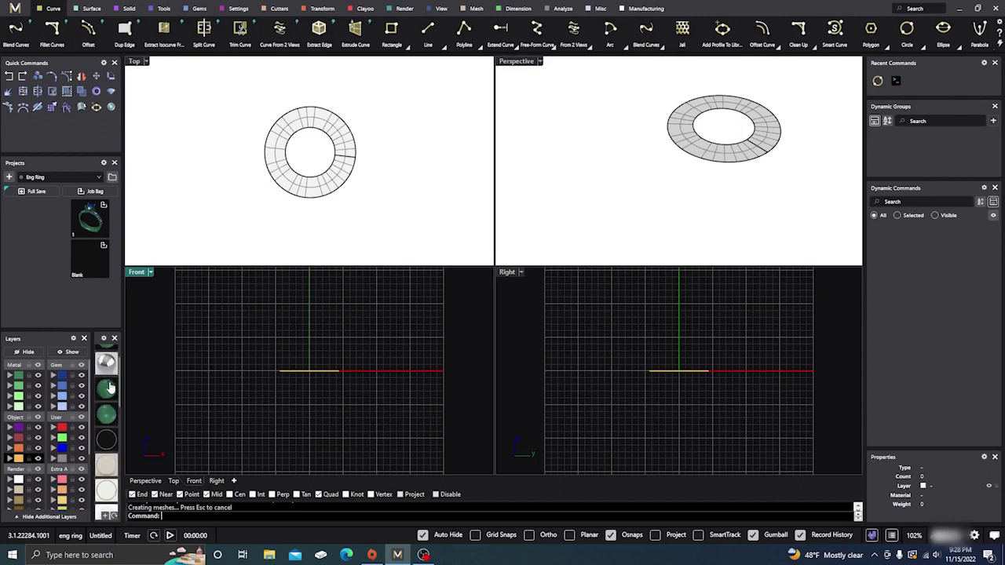
{"action": "left_click", "coordinate": [108, 387]}
{"action": "left_click", "coordinate": [161, 415]}
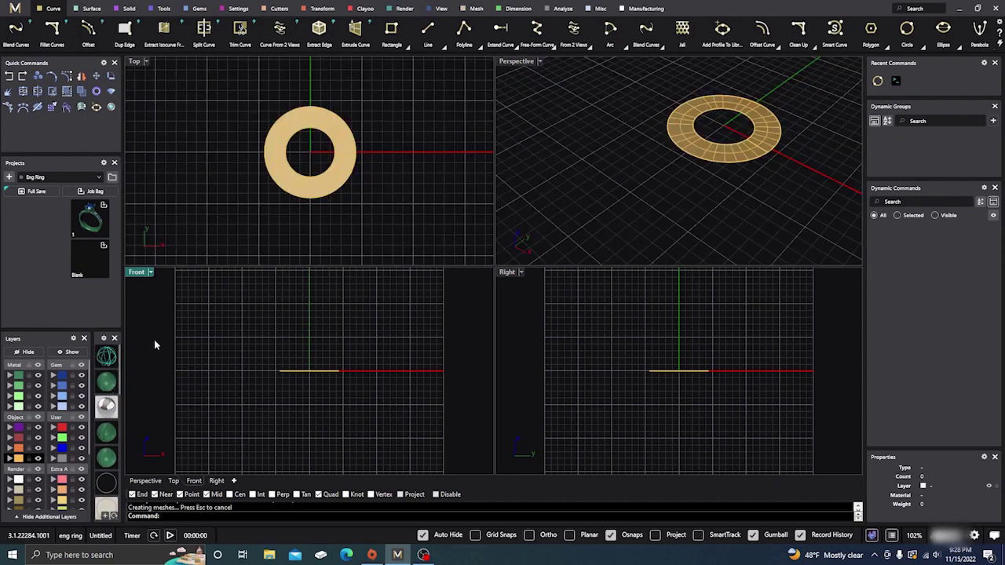
- Assign the flat ring surface to the Metal 01 layer
{"action": "left_click", "coordinate": [669, 130]}
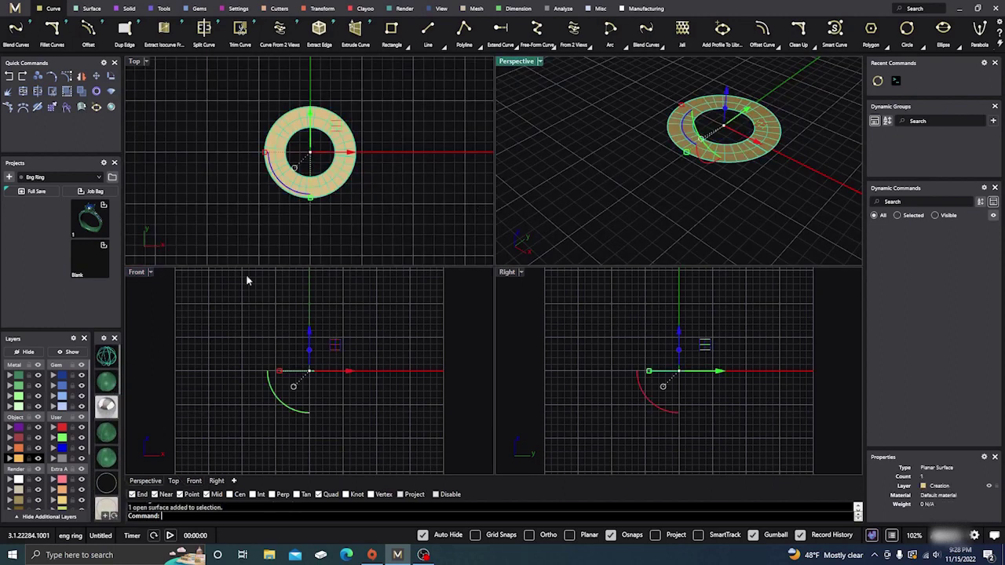
{"action": "left_click", "coordinate": [11, 377]}
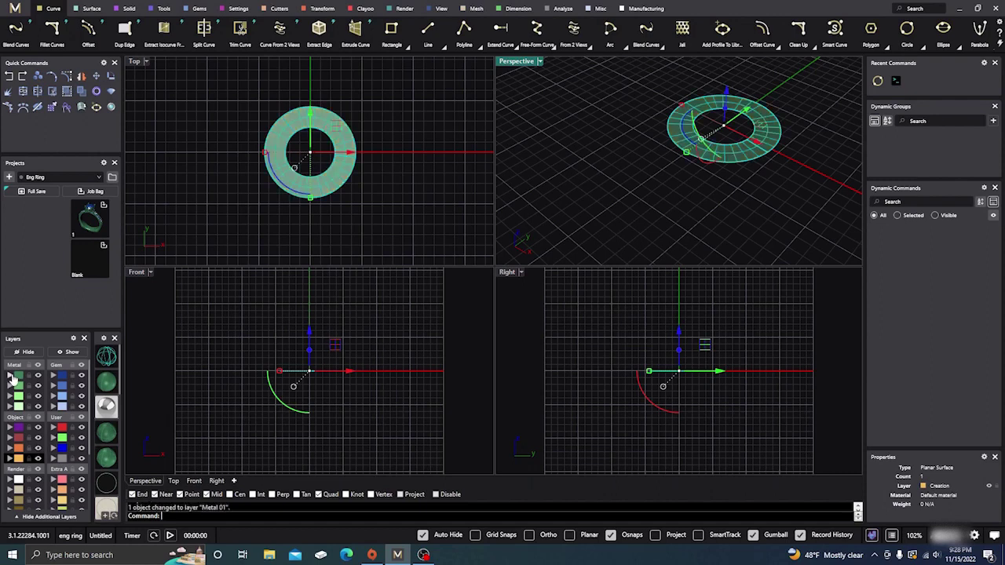
{"action": "left_click", "coordinate": [548, 151]}
- Extrude the flat ring surface vertically with the gumball into a solid, low ring
{"action": "left_click", "coordinate": [693, 139]}
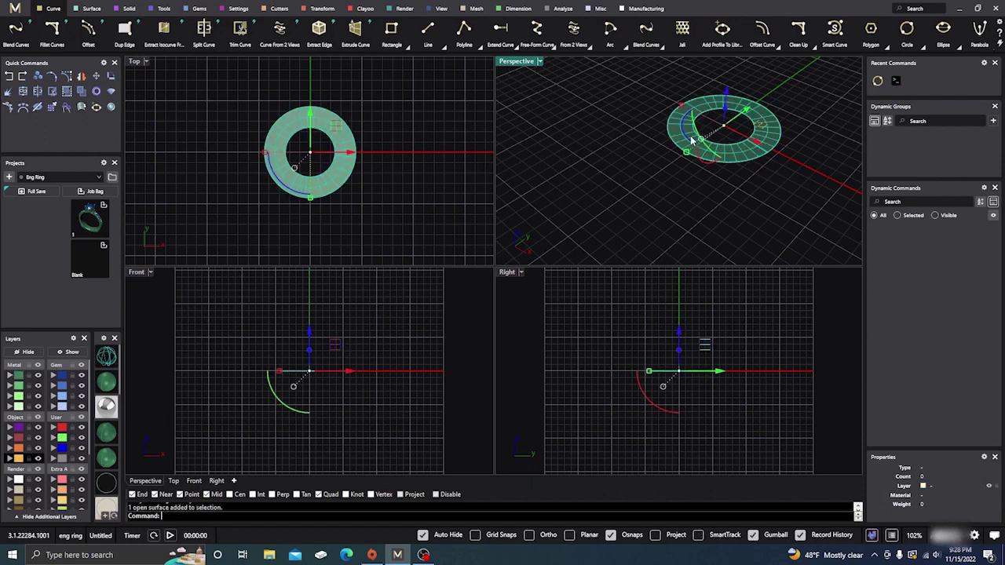
{"action": "scroll", "coordinate": [585, 181], "scroll_direction": "down", "scroll_amount": 1}
{"action": "right_click_drag", "start_coordinate": [585, 181], "coordinate": [680, 142]}
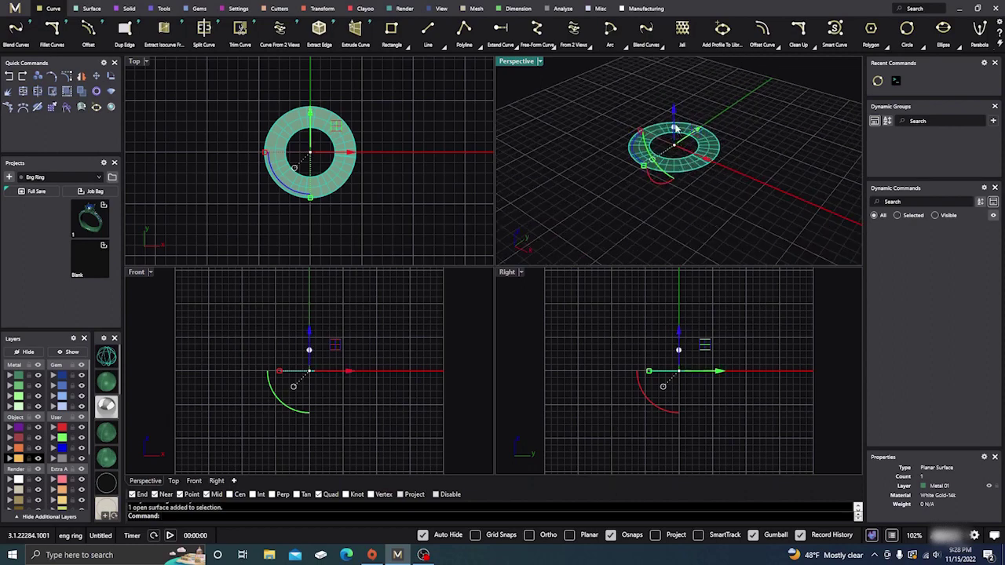
{"action": "scroll", "coordinate": [680, 143], "scroll_direction": "up", "scroll_amount": 2}
{"action": "left_click_drag", "start_coordinate": [673, 140], "coordinate": [671, 116]}
{"action": "left_click", "coordinate": [629, 161]}
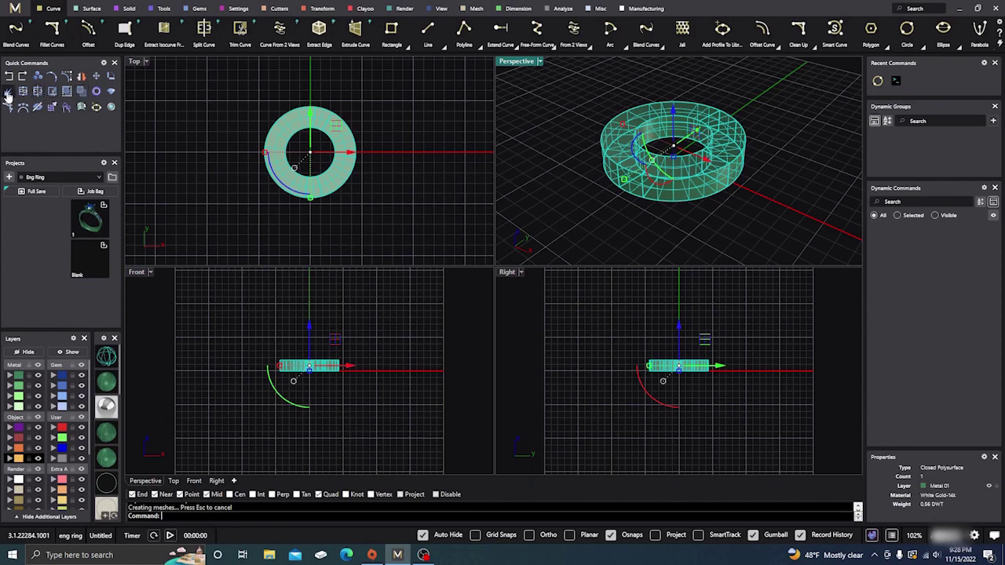
- Explode the extruded ring and delete all of its flat top face segments, leaving the ring open above
{"action": "left_click", "coordinate": [9, 91]}
{"action": "left_click", "coordinate": [559, 93]}
{"action": "left_click", "coordinate": [618, 149]}
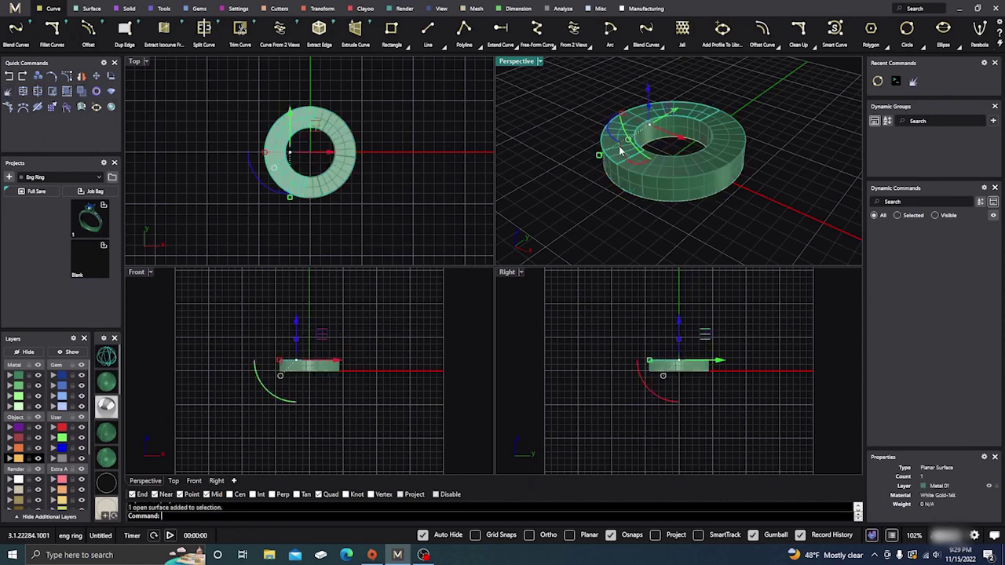
{"action": "key", "text": "Delete"}
{"action": "left_click", "coordinate": [640, 167]}
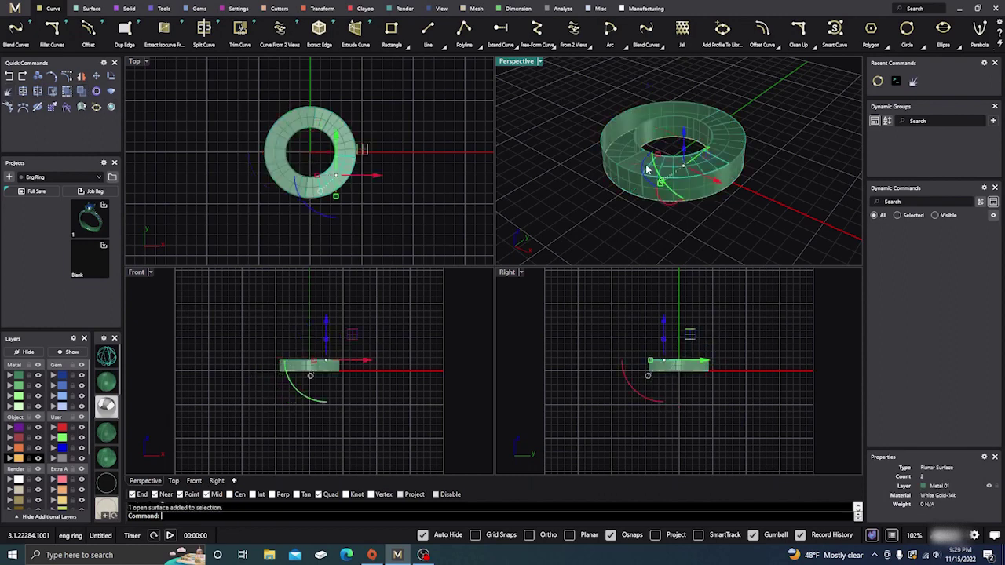
{"action": "key", "text": "Delete"}
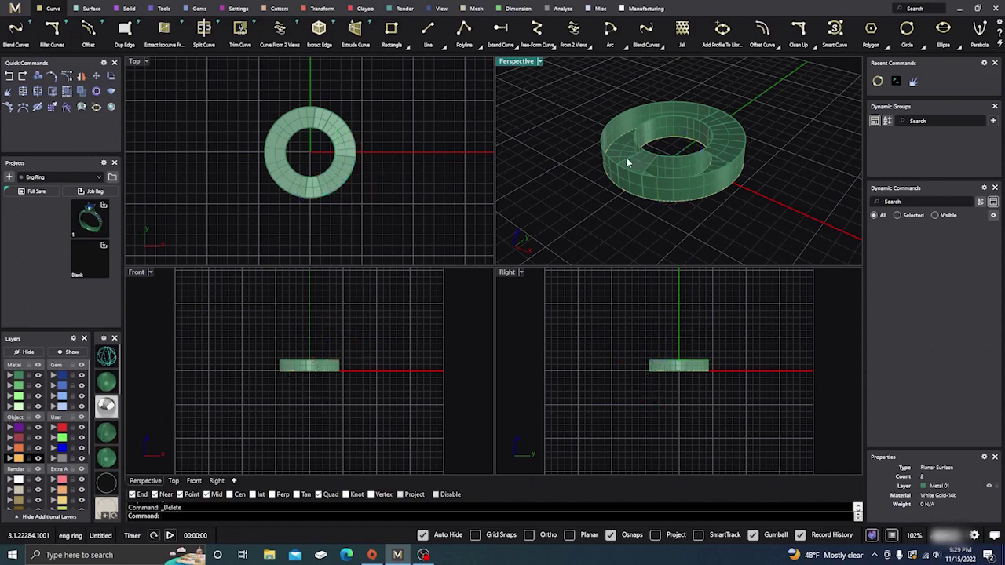
{"action": "scroll", "coordinate": [626, 157], "scroll_direction": "up", "scroll_amount": 5}
{"action": "left_click", "coordinate": [629, 162]}
{"action": "key", "text": "Escape"}
{"action": "scroll", "coordinate": [628, 162], "scroll_direction": "down", "scroll_amount": 5}
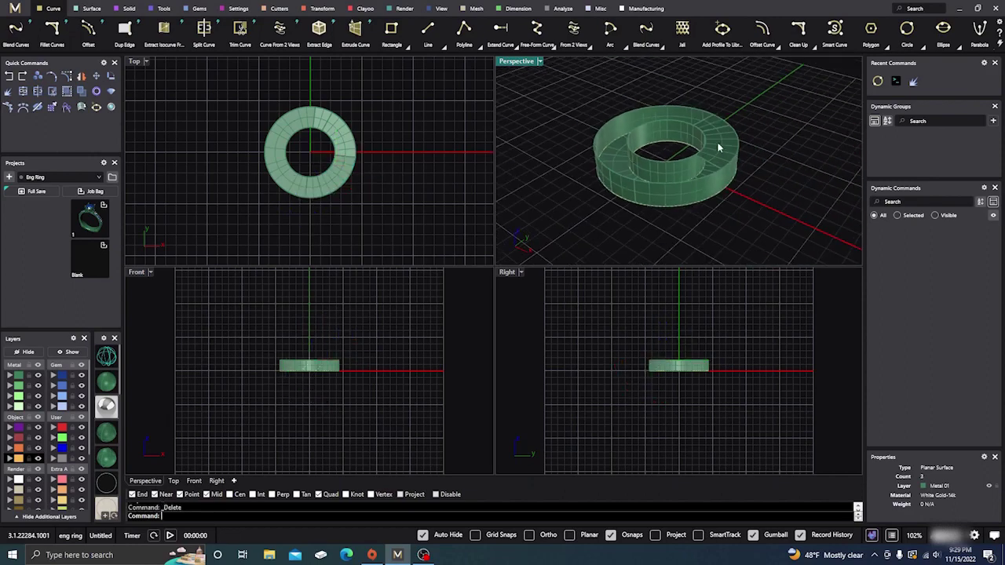
{"action": "left_click", "coordinate": [715, 130]}
{"action": "key", "text": "Escape"}
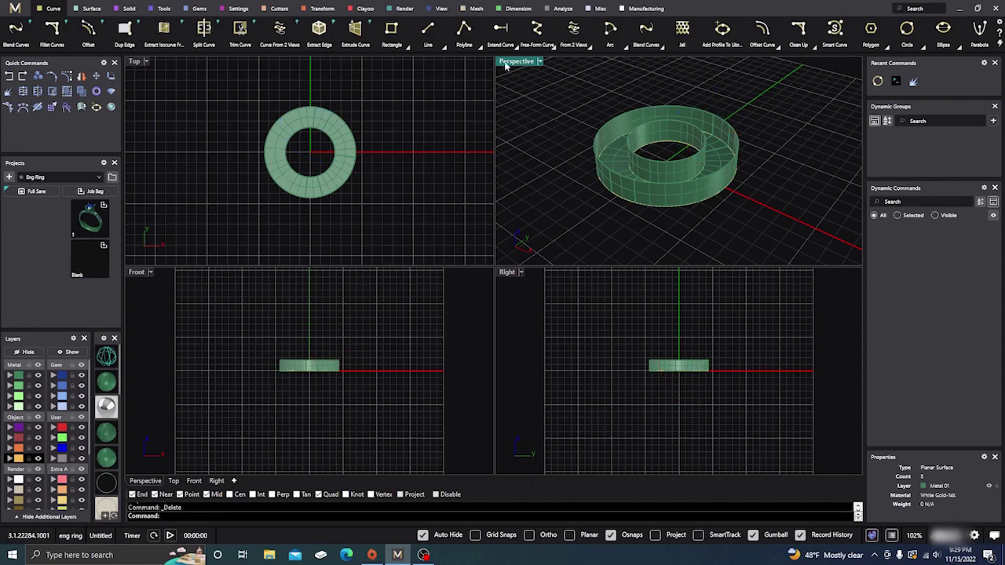
- Start a surface blend between the open upper edges of the ring's outer and inner walls, using ChainEdges and accepting the seam points
{"action": "left_click", "coordinate": [87, 9]}
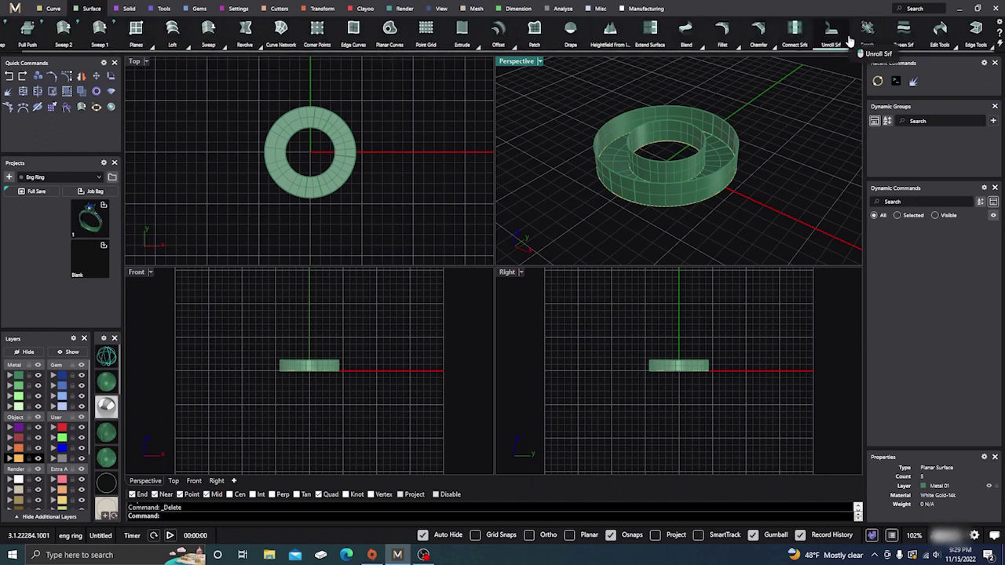
{"action": "scroll", "coordinate": [919, 47], "scroll_direction": "down", "scroll_amount": 1}
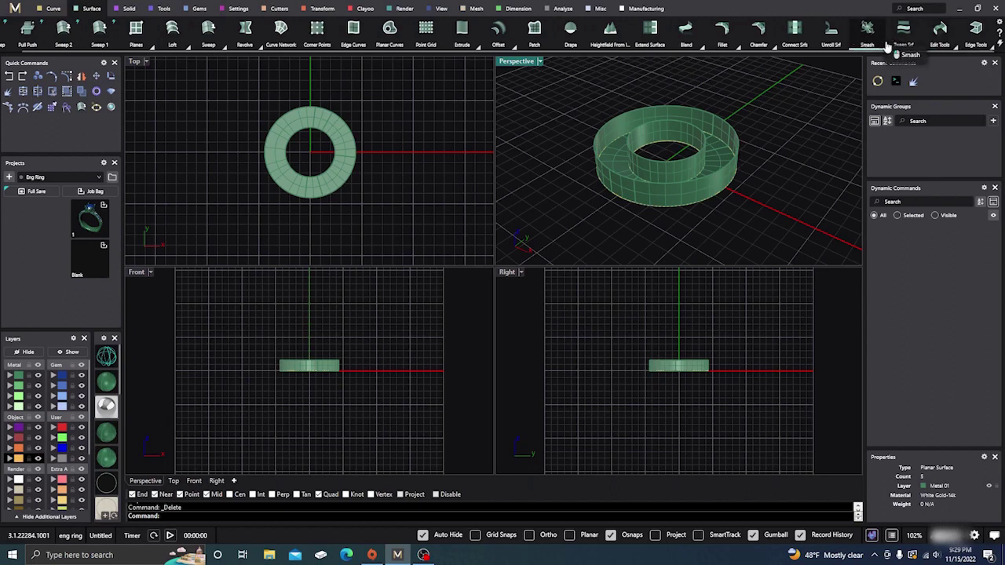
{"action": "left_click", "coordinate": [953, 47]}
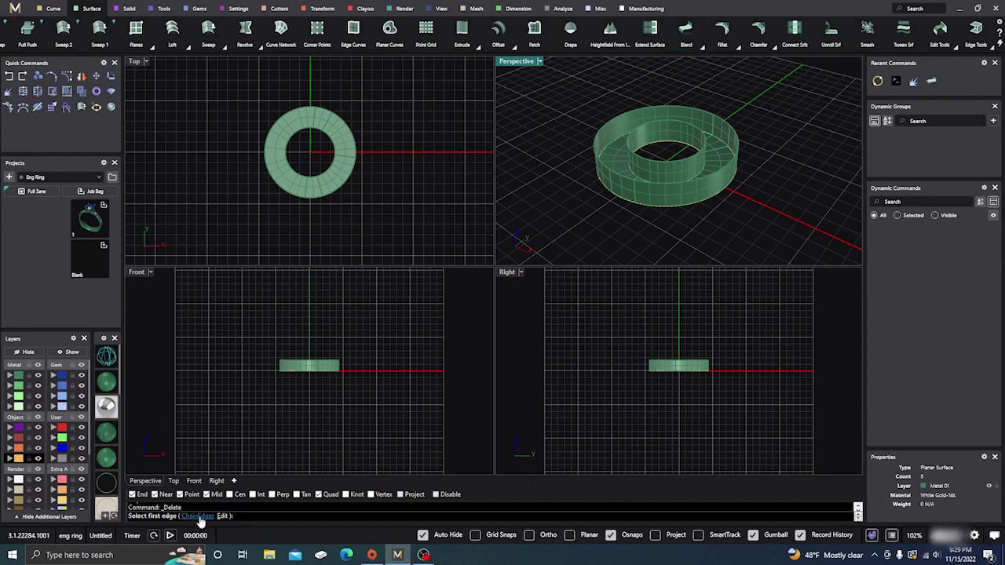
{"action": "left_click", "coordinate": [200, 517]}
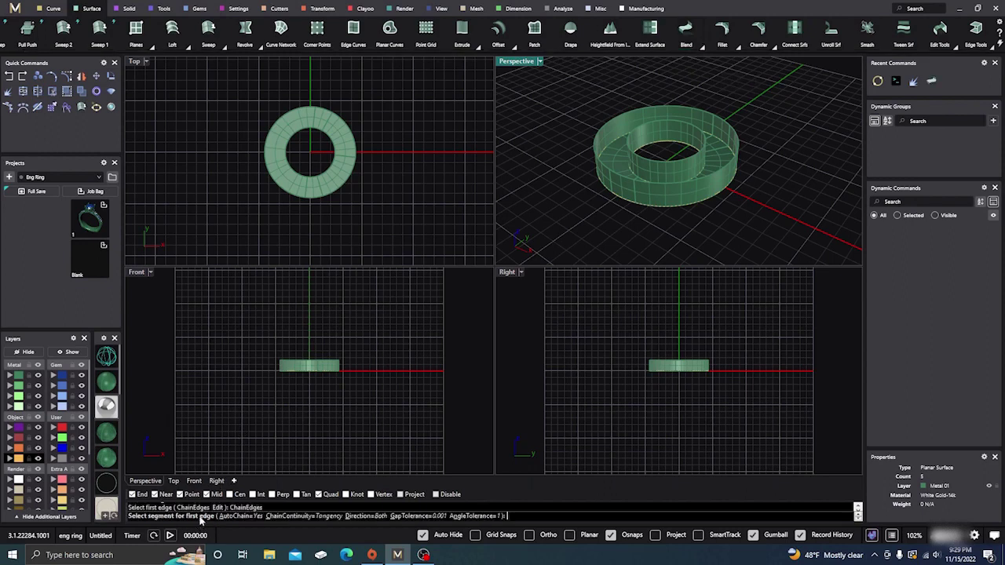
{"action": "left_click", "coordinate": [619, 123]}
{"action": "left_click", "coordinate": [637, 126]}
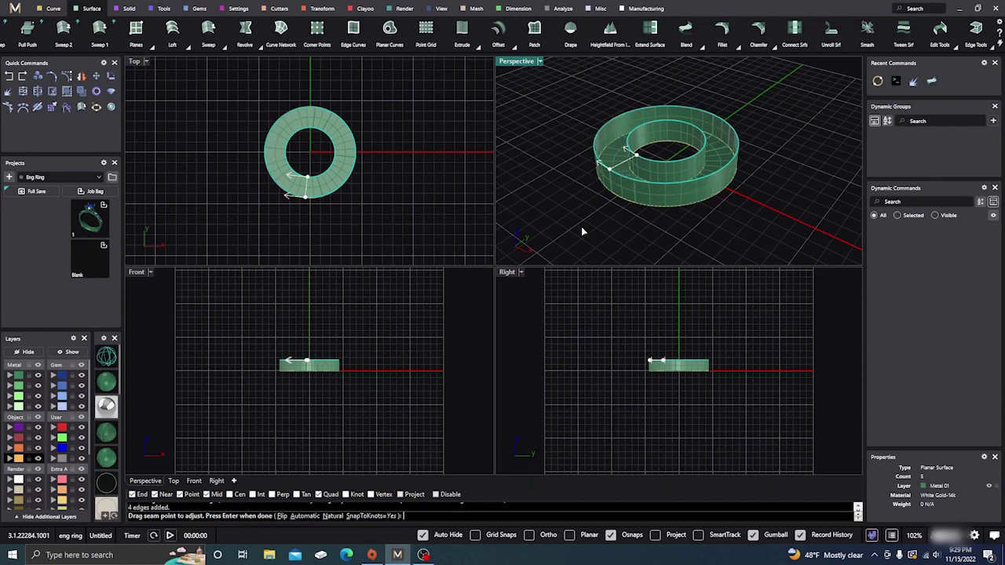
{"action": "key", "text": "Return"}
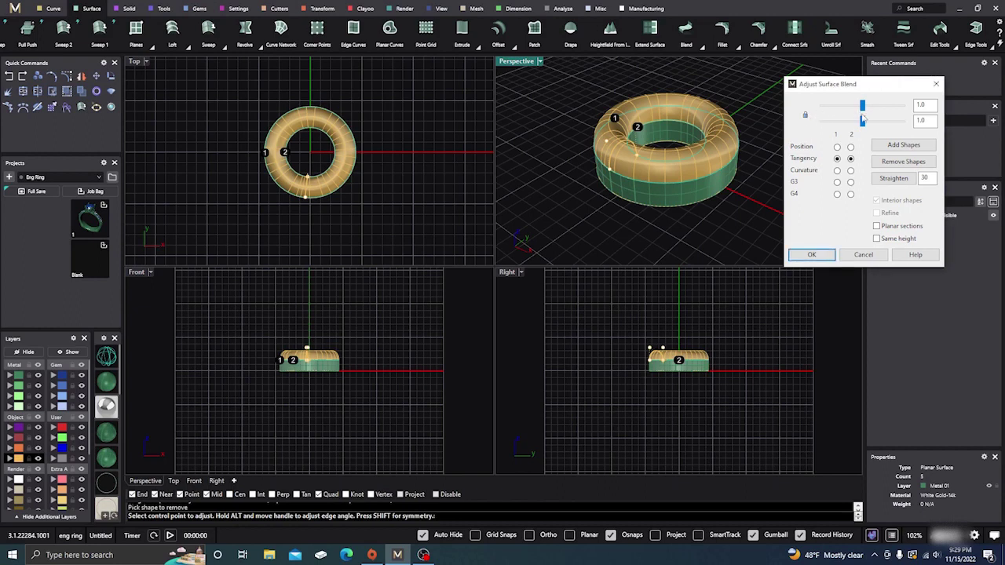
- Set both locked blend bulge values to 0.758, try Position continuity on the two edges, and return both to Tangency
{"action": "mouse_move", "coordinate": [862, 120]}
{"action": "left_mouse_down"}
{"action": "mouse_move", "coordinate": [875, 123]}
{"action": "mouse_move", "coordinate": [849, 123]}
{"action": "mouse_move", "coordinate": [877, 124]}
{"action": "mouse_move", "coordinate": [855, 126]}
{"action": "left_mouse_up"}
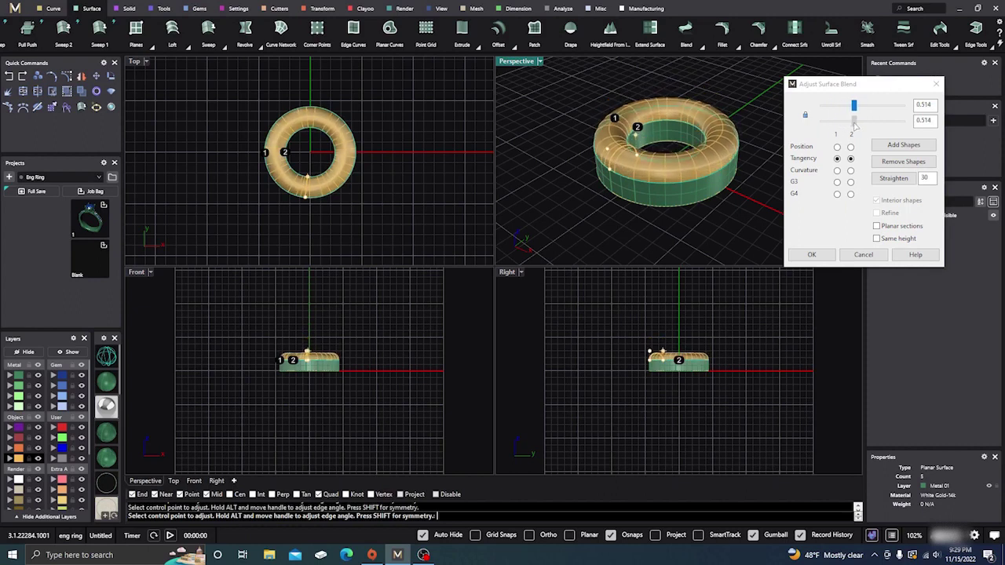
{"action": "left_click", "coordinate": [837, 147]}
{"action": "left_click", "coordinate": [851, 147]}
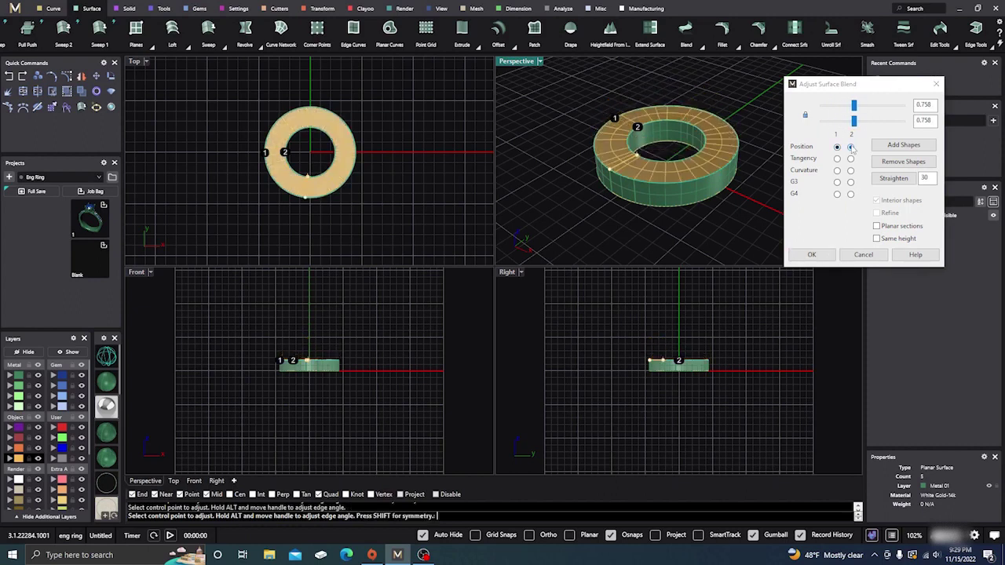
{"action": "left_click", "coordinate": [851, 148]}
{"action": "left_click", "coordinate": [837, 159]}
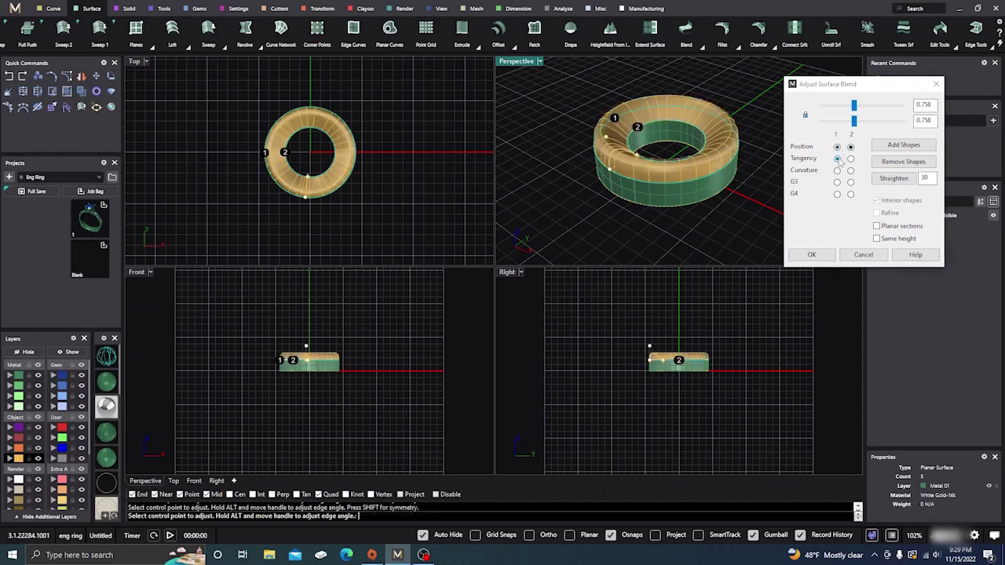
{"action": "left_click", "coordinate": [850, 159]}
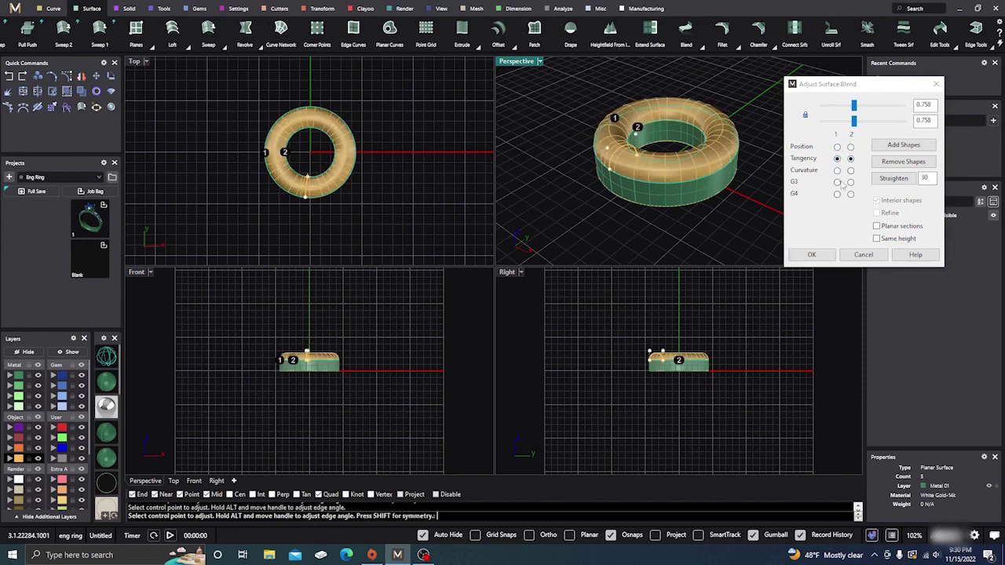
- Try Curvature, G3 and G4 continuity on both edges of the surface blend, and return both edges to Tangency
{"action": "left_click", "coordinate": [838, 170]}
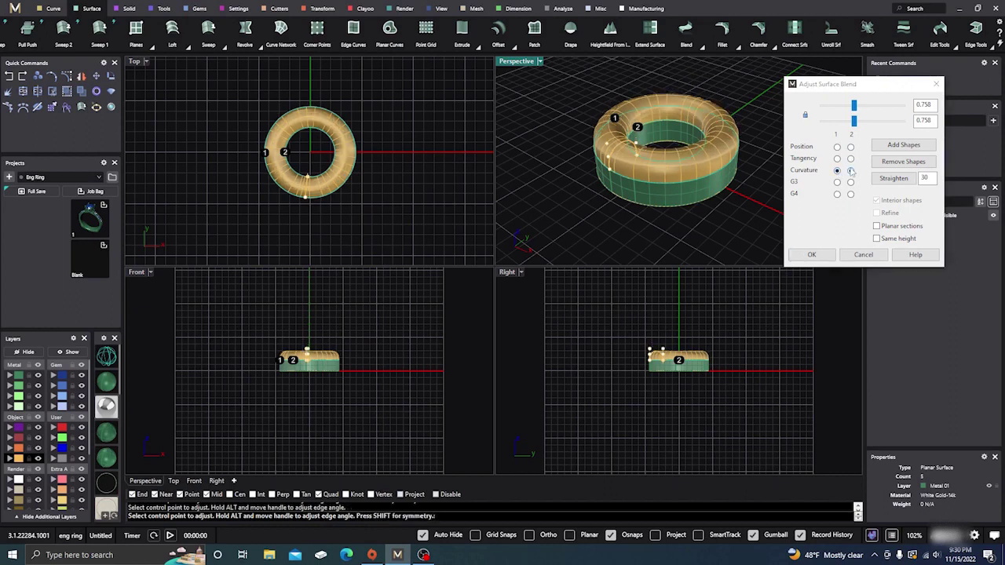
{"action": "left_click", "coordinate": [851, 171]}
{"action": "left_click", "coordinate": [837, 183]}
{"action": "left_click", "coordinate": [850, 182]}
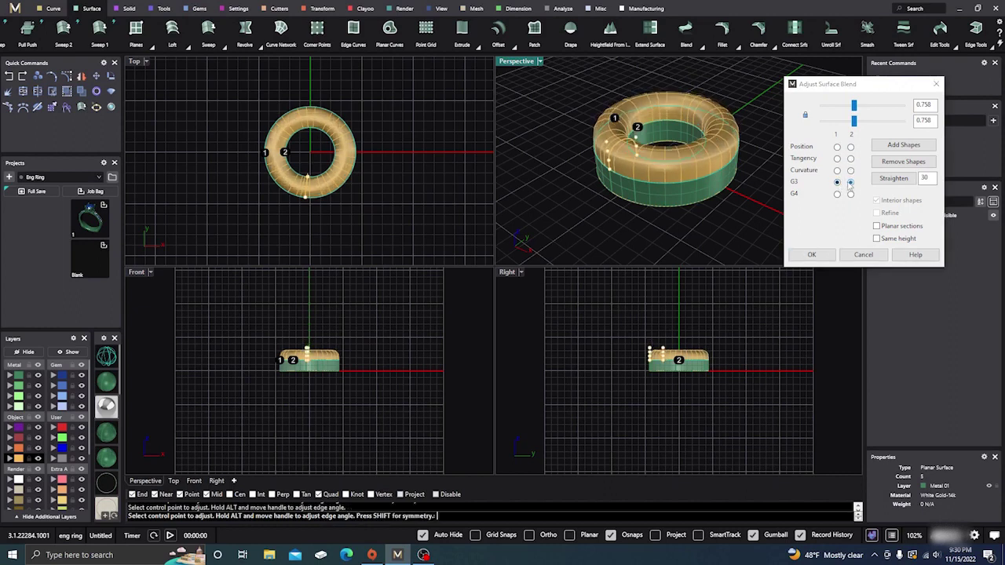
{"action": "left_click", "coordinate": [838, 194]}
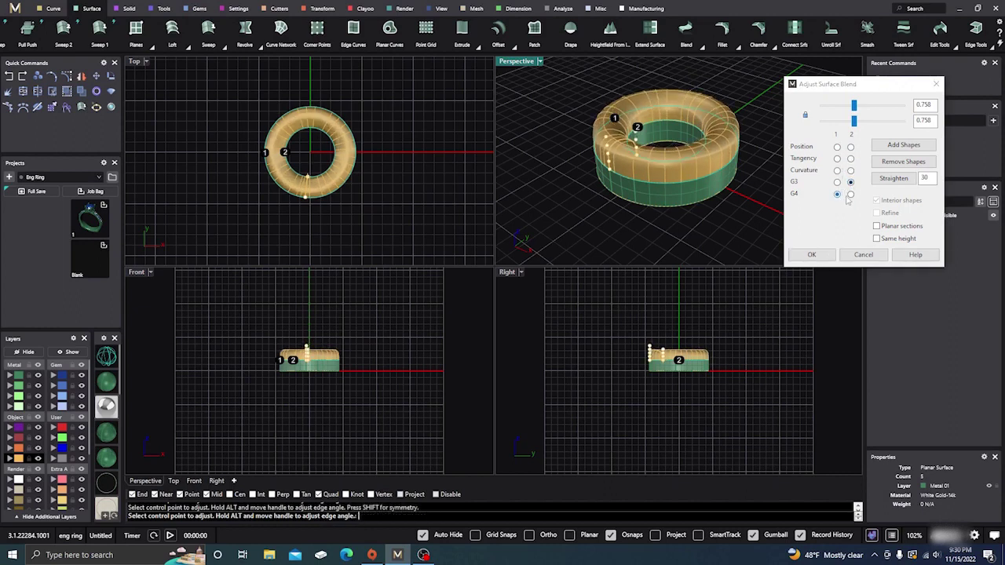
{"action": "left_click", "coordinate": [838, 159]}
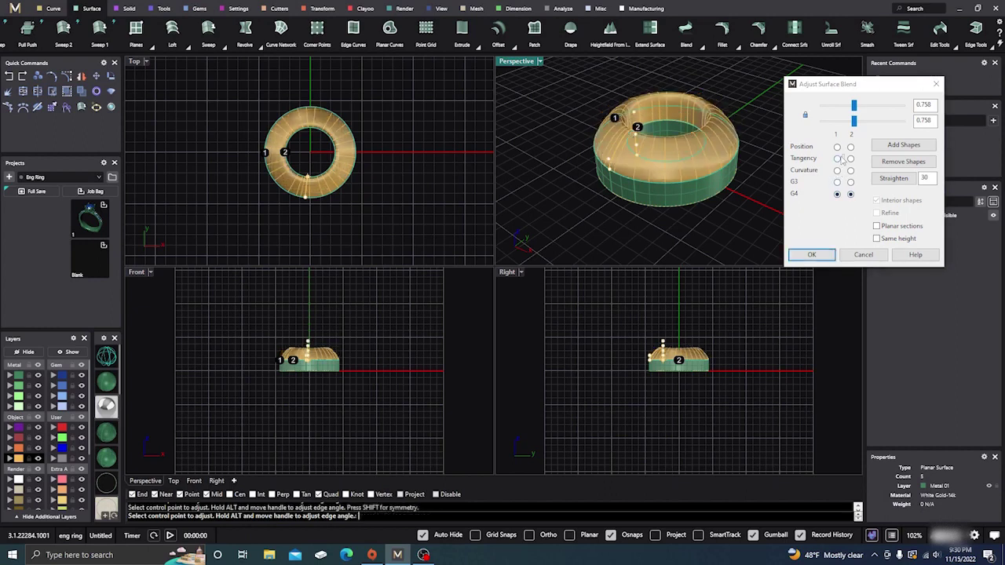
{"action": "left_click", "coordinate": [851, 158]}
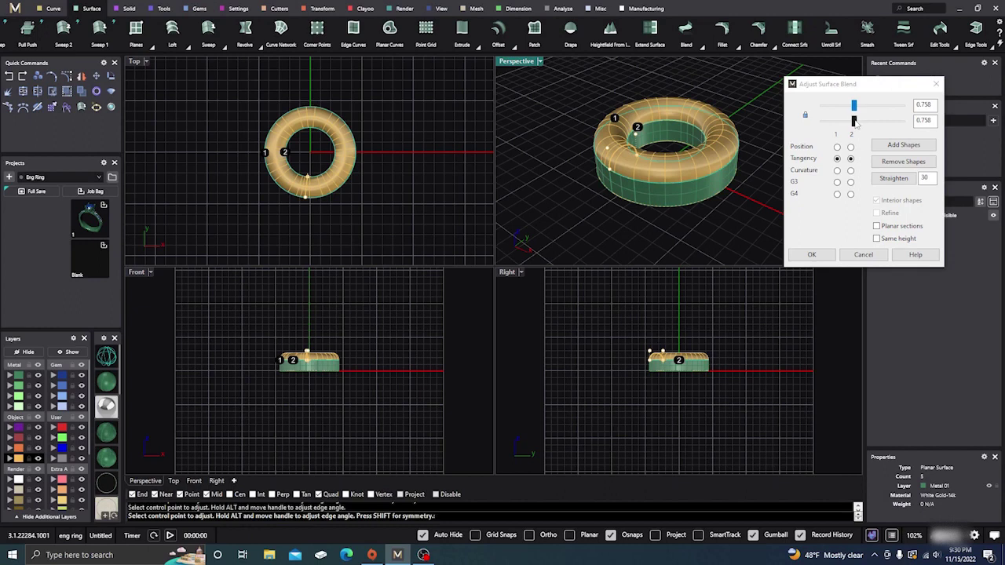
- Create the blend with both locked bulge values at 0.574 and join it with all the ring surfaces, accepting the broken history
{"action": "left_click_drag", "start_coordinate": [854, 121], "coordinate": [847, 123]}
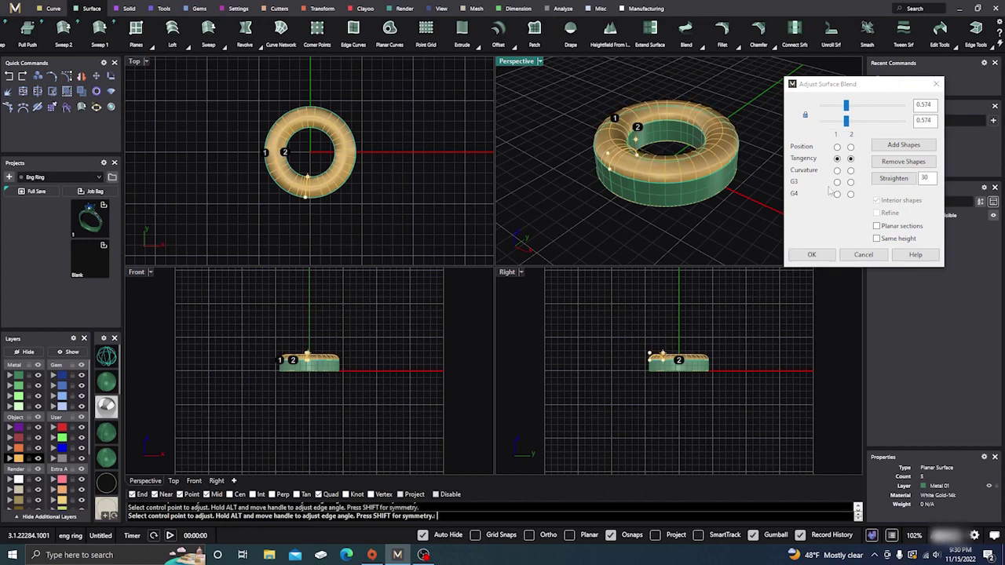
{"action": "left_click", "coordinate": [812, 254]}
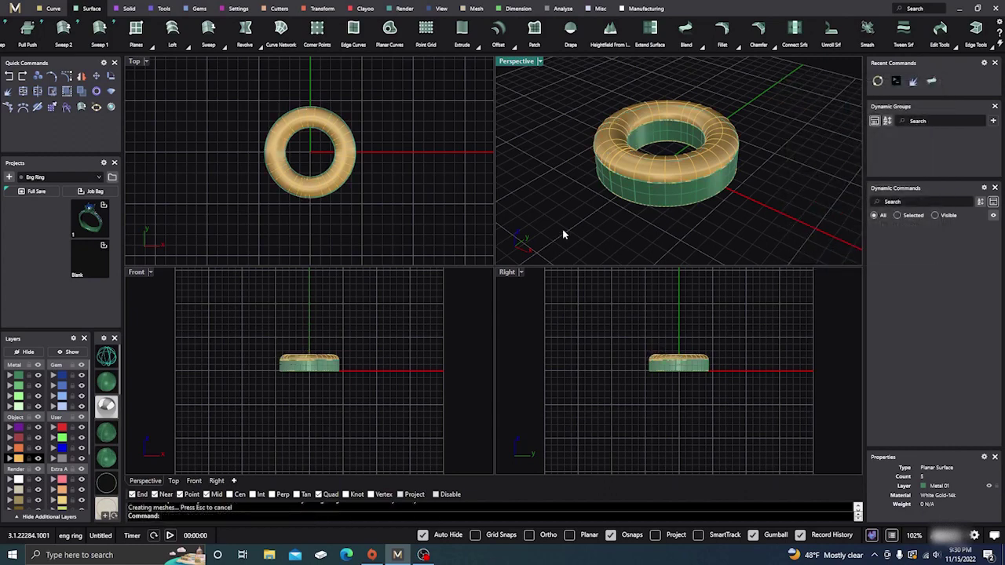
{"action": "left_click_drag", "start_coordinate": [563, 234], "coordinate": [766, 85]}
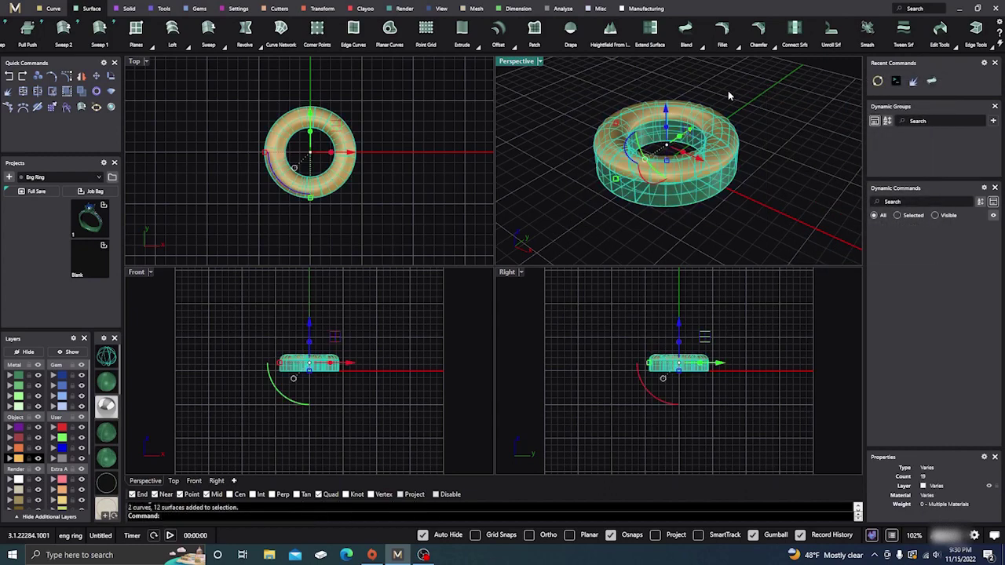
{"action": "left_click", "coordinate": [23, 91]}
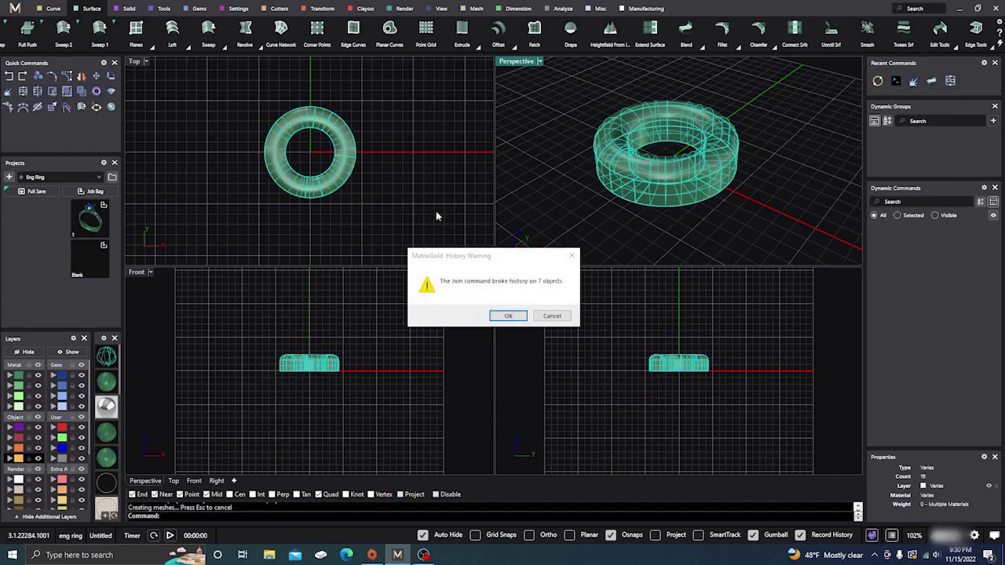
{"action": "left_click", "coordinate": [508, 316]}
{"action": "left_click", "coordinate": [541, 186]}
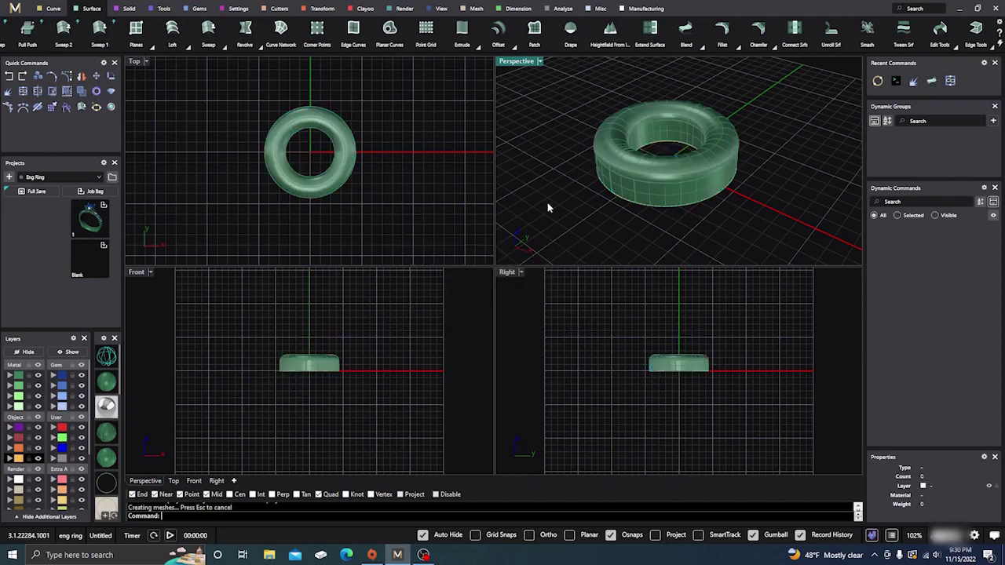
- Move the joined ring away from the origin toward negative X and positive Y in Top view, and delete the two leftover circles
{"action": "mouse_move", "coordinate": [541, 186]}
{"action": "right_mouse_down"}
{"action": "mouse_move", "coordinate": [563, 210]}
{"action": "mouse_move", "coordinate": [587, 165]}
{"action": "right_mouse_up"}
{"action": "left_click", "coordinate": [587, 165]}
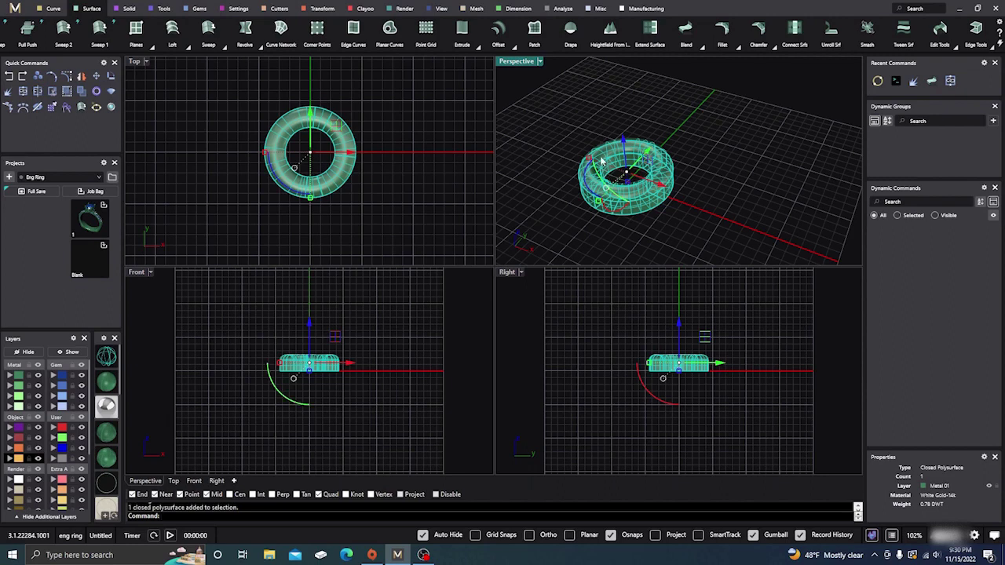
{"action": "scroll", "coordinate": [393, 208], "scroll_direction": "down", "scroll_amount": 3}
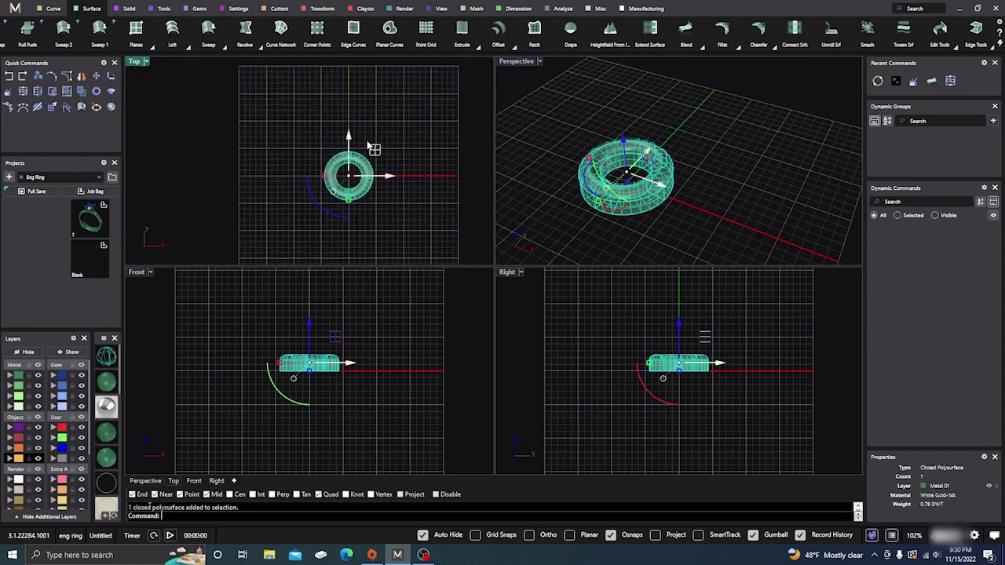
{"action": "left_click_drag", "start_coordinate": [375, 149], "coordinate": [319, 90]}
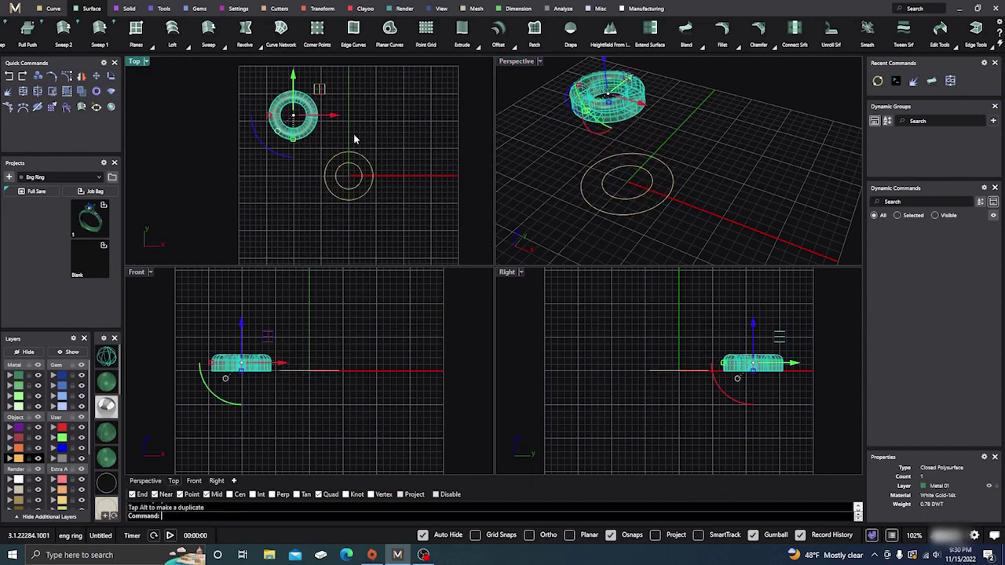
{"action": "left_click_drag", "start_coordinate": [407, 216], "coordinate": [361, 161]}
{"action": "key", "text": "Delete"}
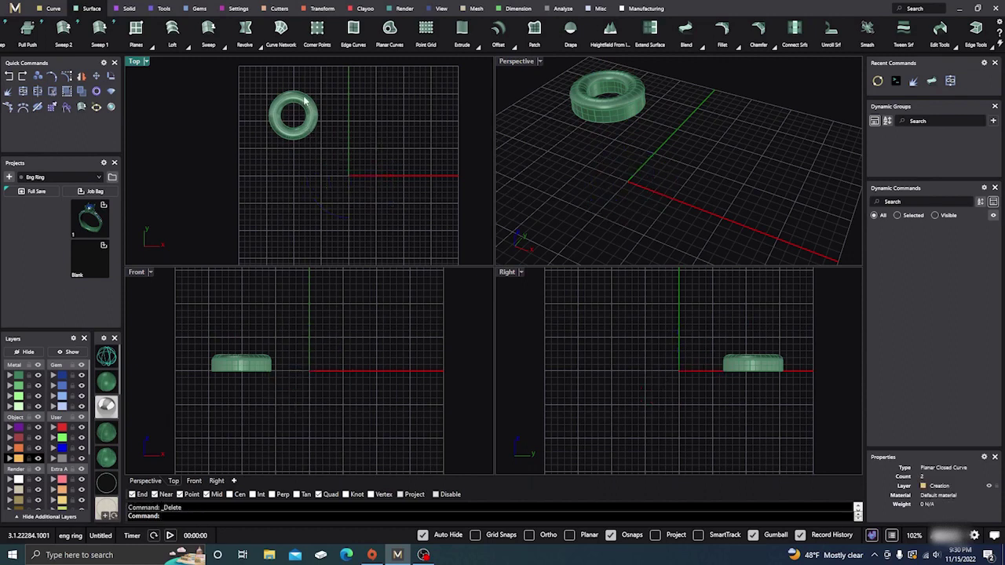
{"action": "left_click", "coordinate": [306, 99]}
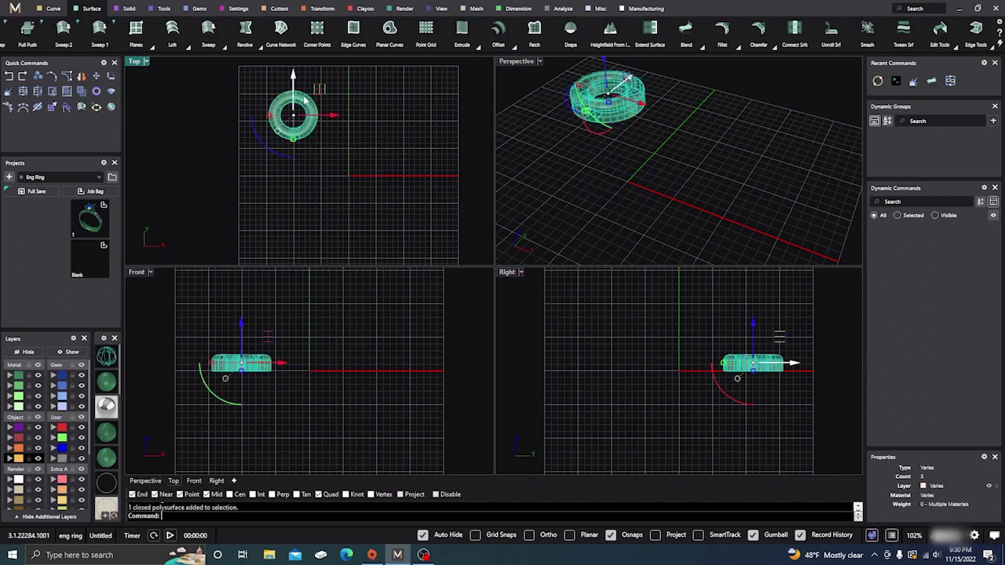
{"action": "left_click", "coordinate": [324, 10]}
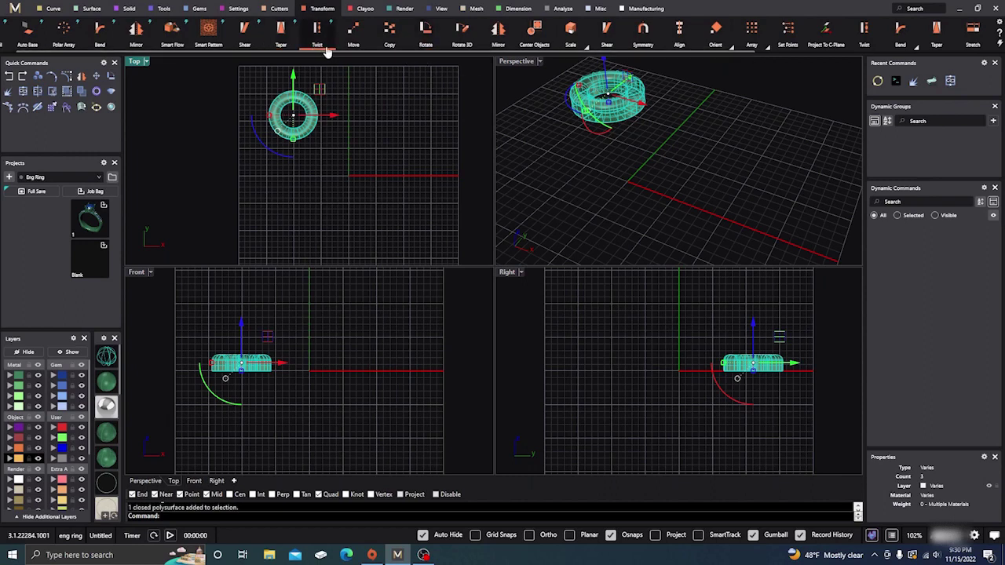
{"action": "left_click", "coordinate": [729, 47]}
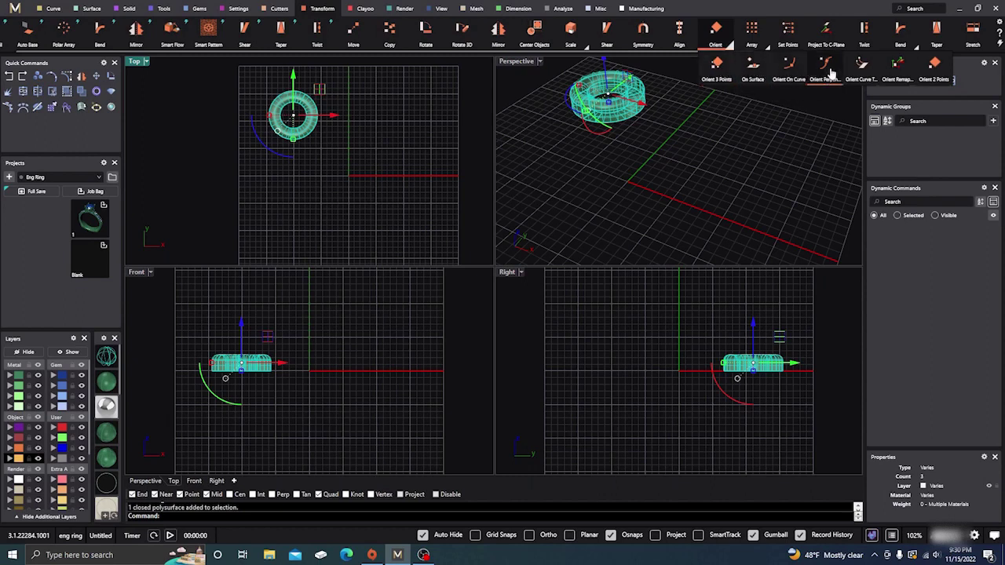
{"action": "left_click", "coordinate": [716, 64]}
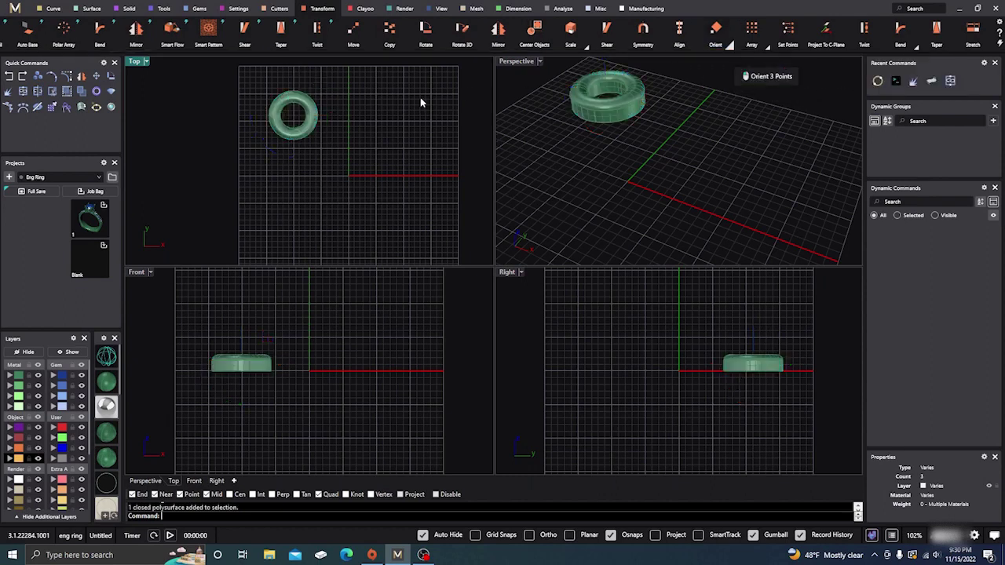
{"action": "key", "text": "Escape"}
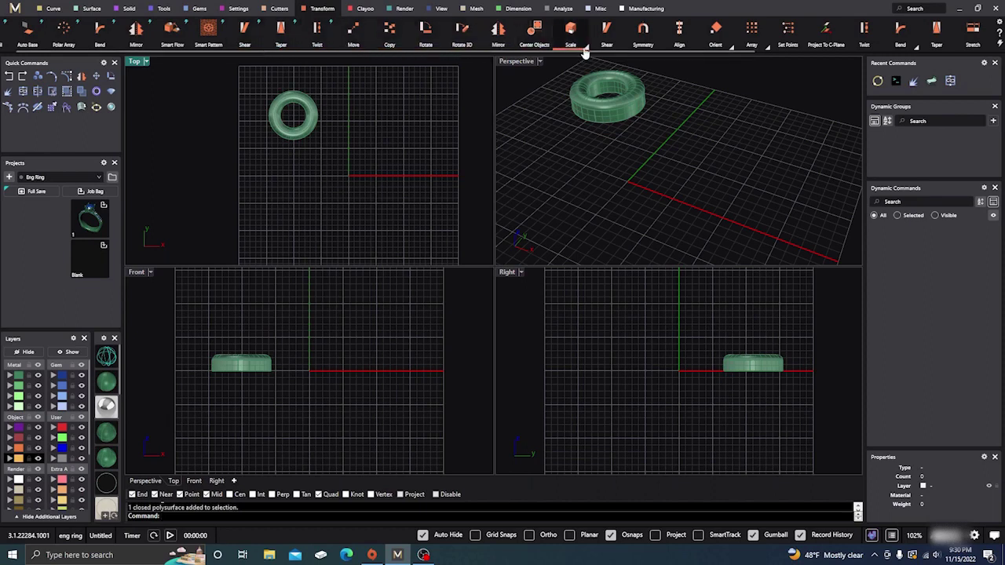
- Scale the ring down uniformly with Scale 3D about its base centre, using two reference points in Top view
{"action": "left_click", "coordinate": [585, 52]}
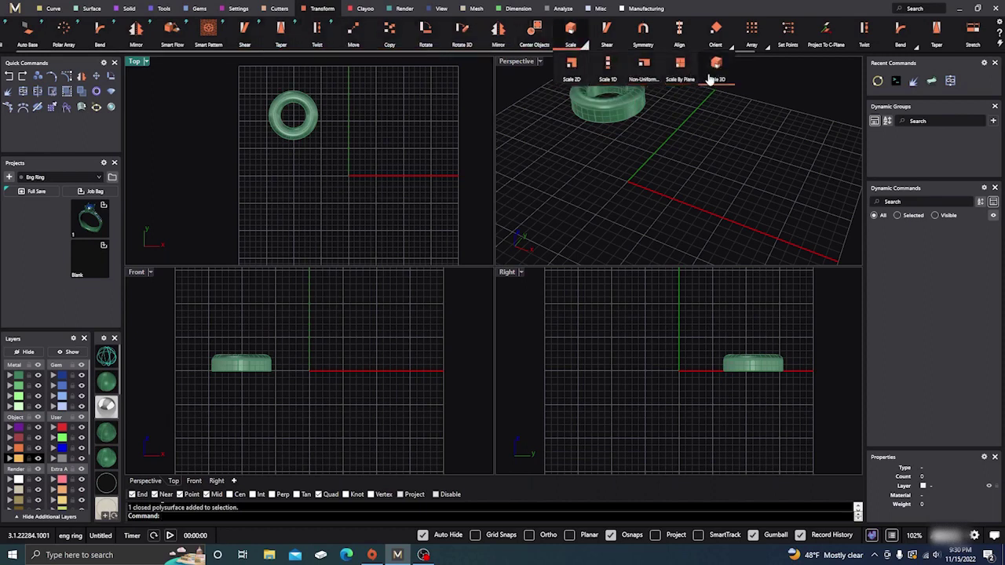
{"action": "left_click", "coordinate": [713, 75]}
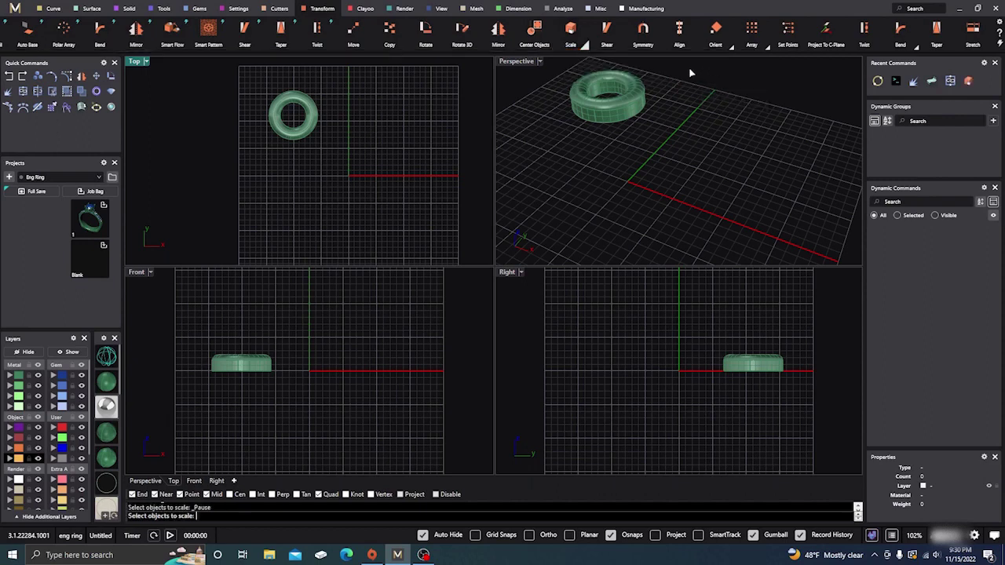
{"action": "left_click", "coordinate": [304, 129]}
{"action": "key", "text": "Return"}
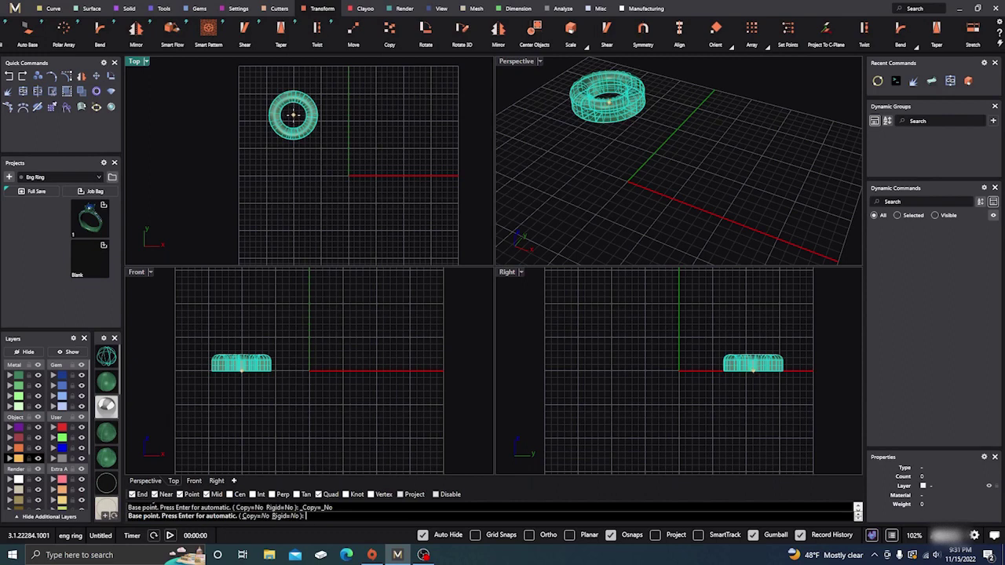
{"action": "left_click", "coordinate": [294, 116]}
{"action": "left_click", "coordinate": [354, 85]}
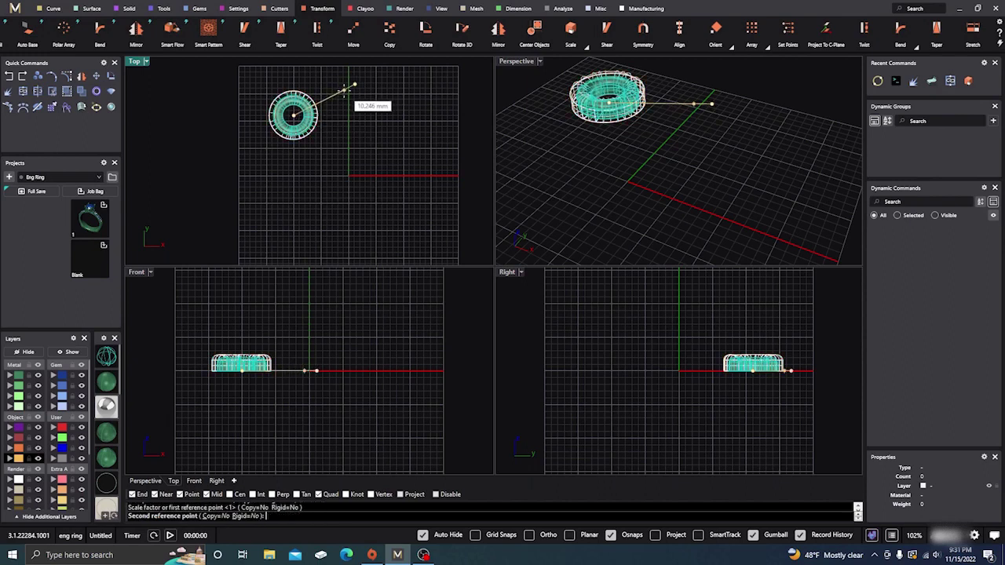
{"action": "left_click", "coordinate": [337, 93]}
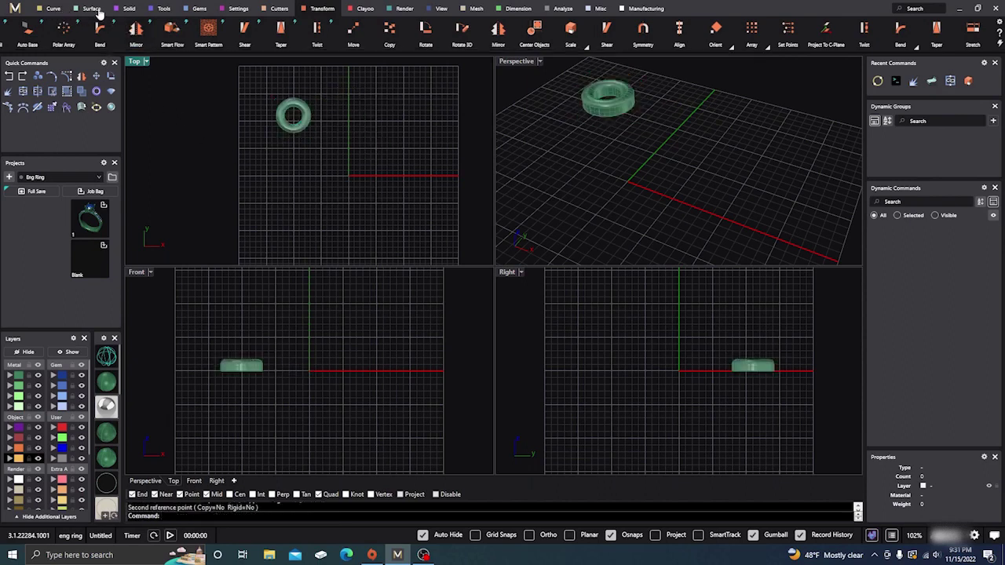
- Create a Ring Rail with region US and size 7
{"action": "left_click", "coordinate": [129, 8]}
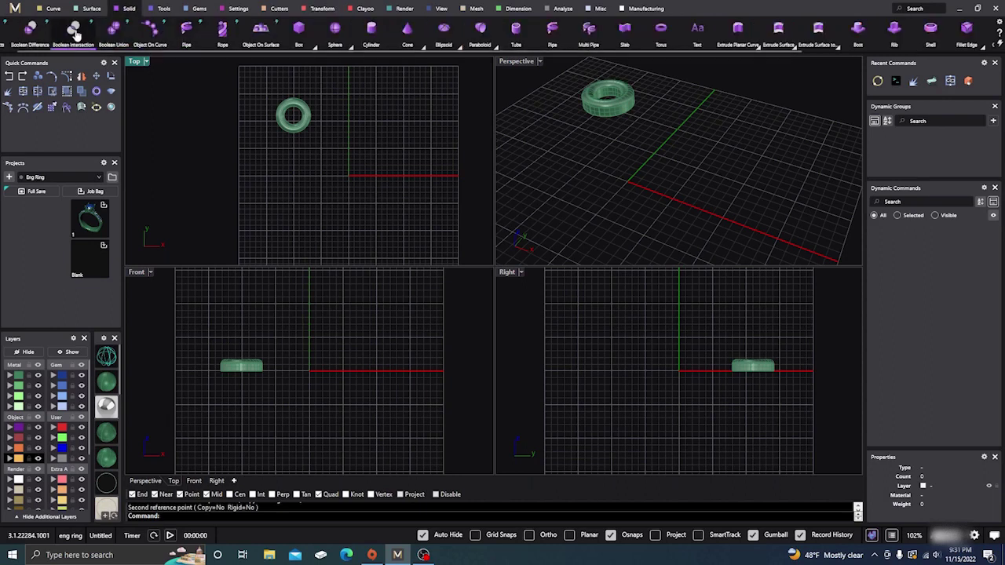
{"action": "left_click", "coordinate": [164, 9]}
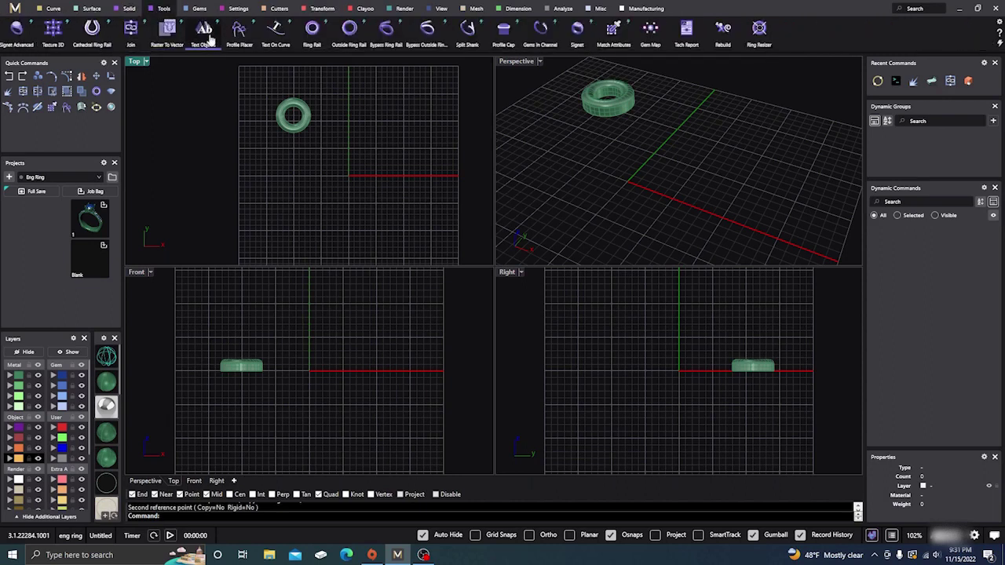
{"action": "left_click", "coordinate": [312, 29]}
{"action": "key", "text": "Return"}
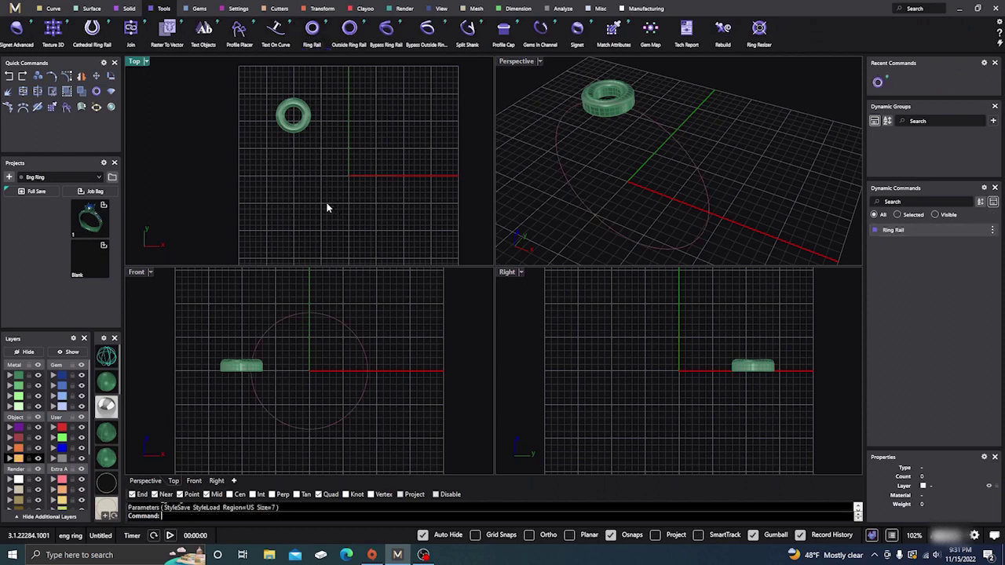
- Linearly array the ring into three items along X at about 5.9 mm spacing, measured from its base edge, with object snaps turned off for the second point
{"action": "left_click", "coordinate": [285, 129]}
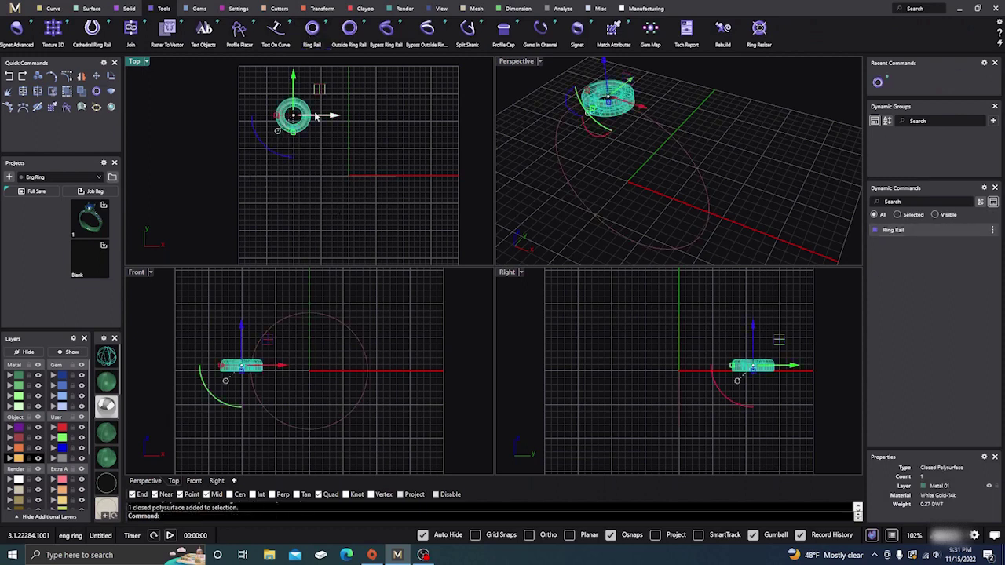
{"action": "left_click", "coordinate": [324, 10]}
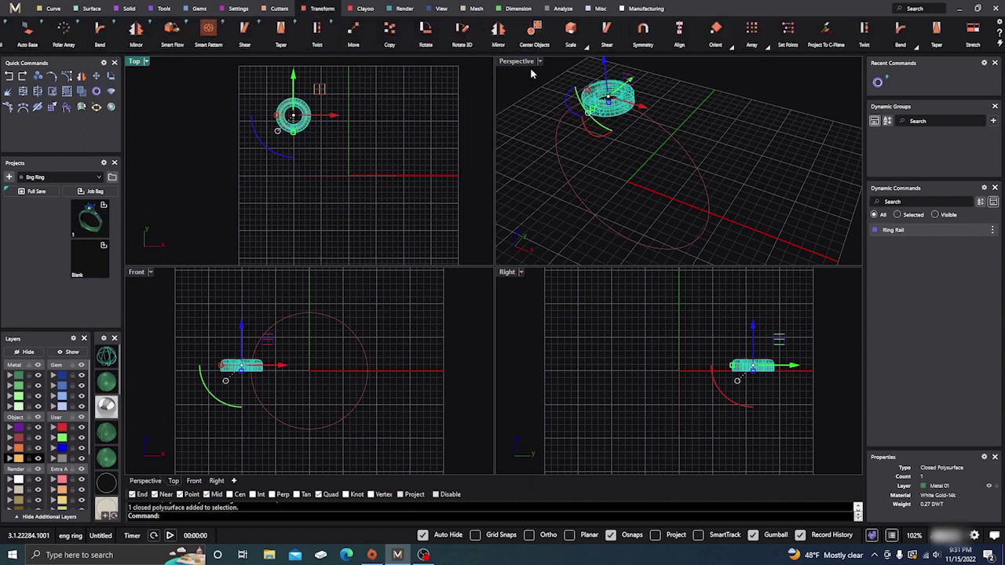
{"action": "left_click", "coordinate": [772, 49]}
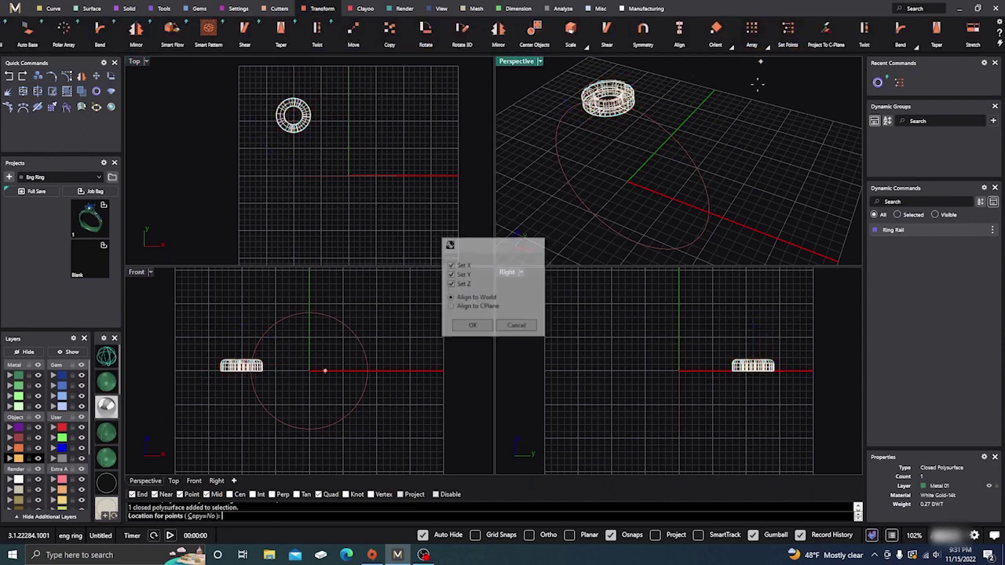
{"action": "key", "text": "Escape"}
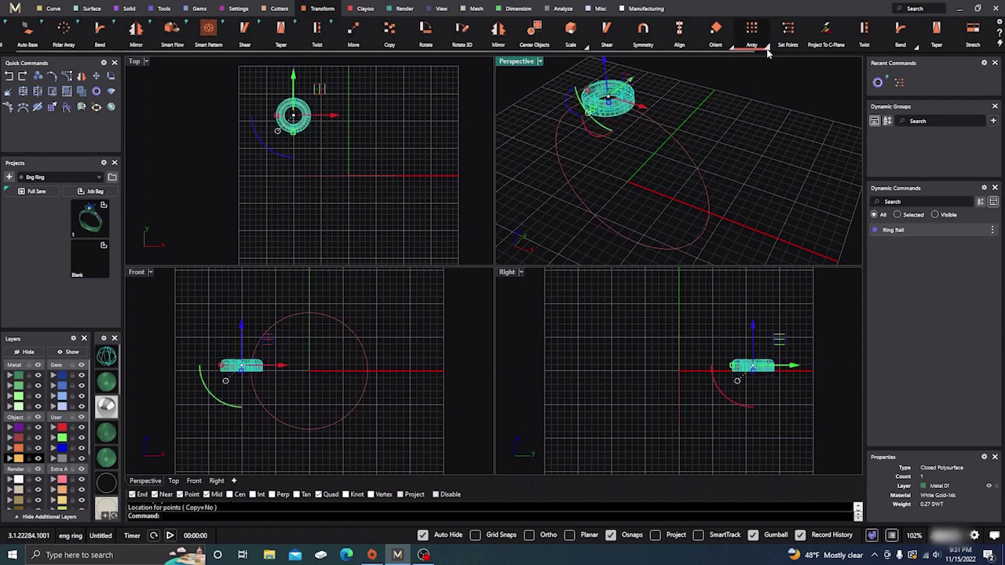
{"action": "left_click", "coordinate": [767, 47]}
{"action": "left_click", "coordinate": [895, 70]}
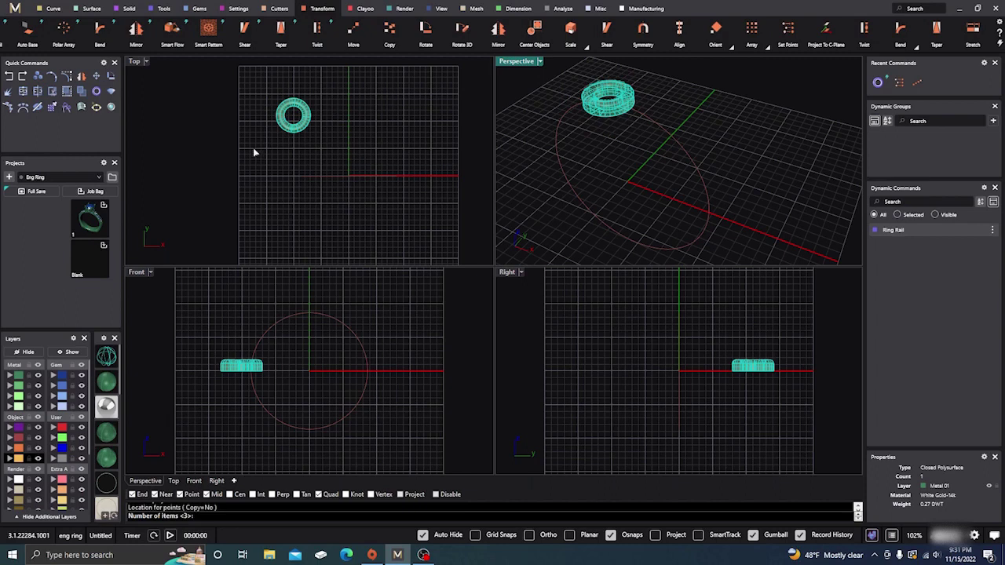
{"action": "key", "text": "Return"}
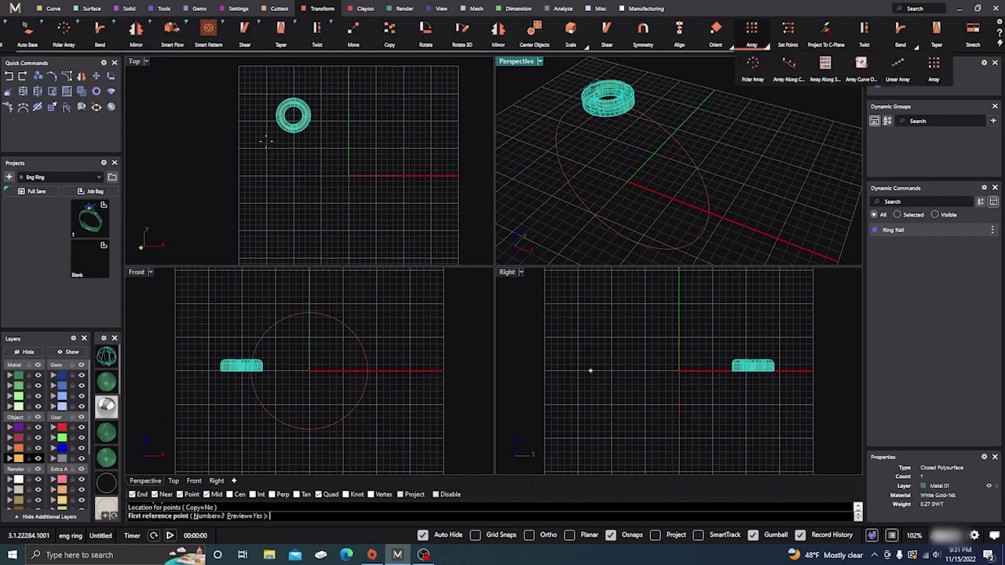
{"action": "left_click", "coordinate": [218, 377]}
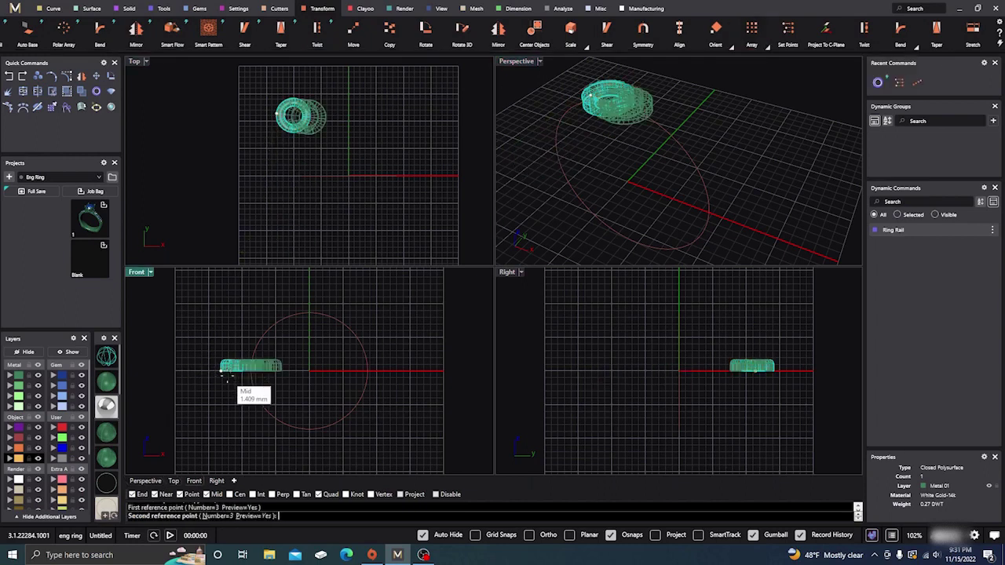
{"action": "scroll", "coordinate": [318, 154], "scroll_direction": "up", "scroll_amount": 6}
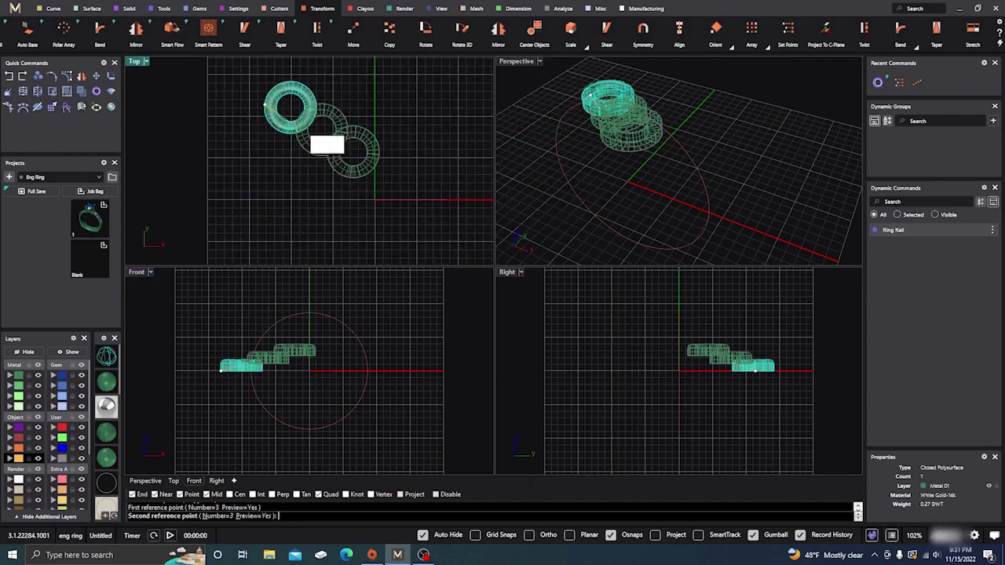
{"action": "scroll", "coordinate": [297, 177], "scroll_direction": "down", "scroll_amount": 5}
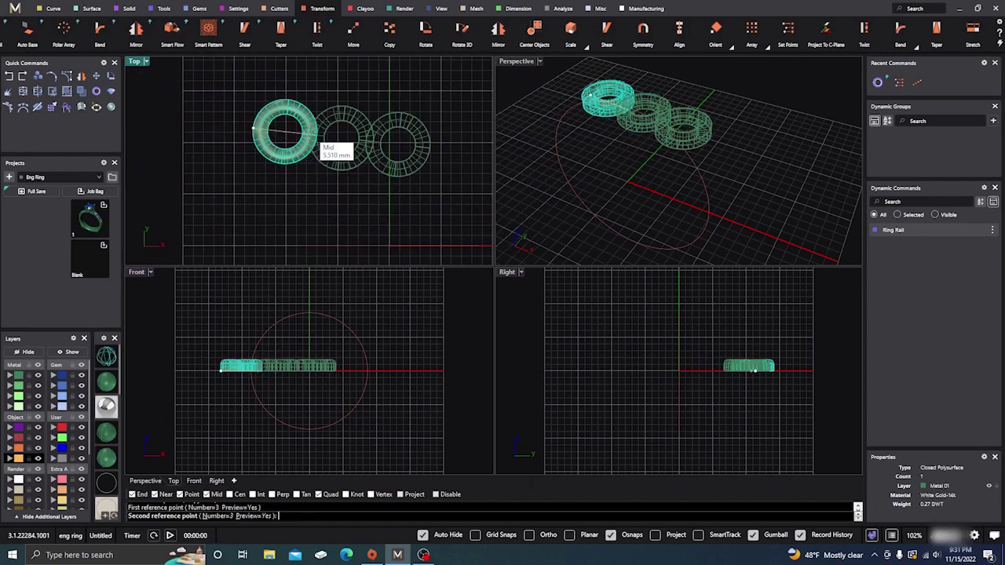
{"action": "scroll", "coordinate": [319, 129], "scroll_direction": "up", "scroll_amount": 3}
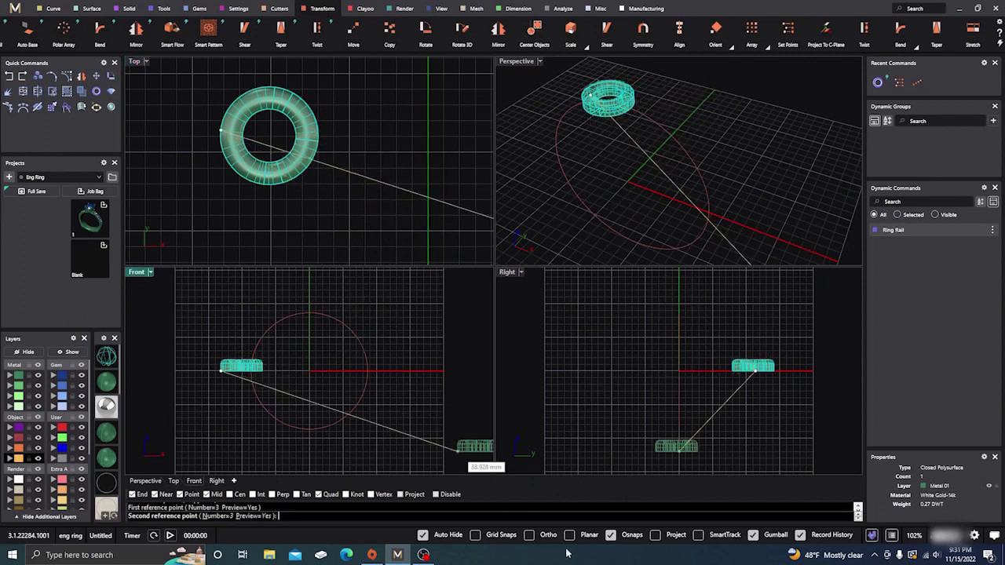
{"action": "left_click", "coordinate": [611, 536]}
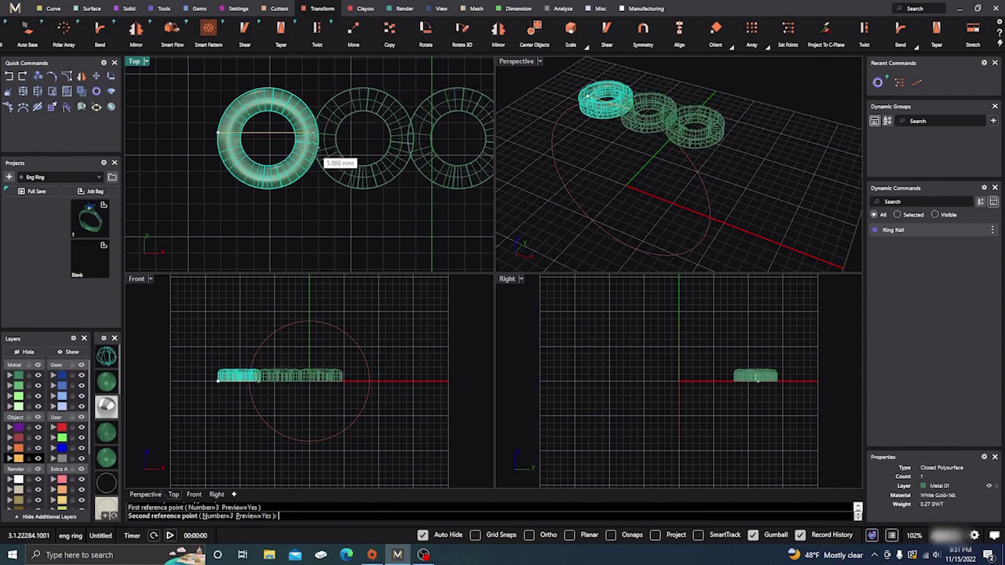
{"action": "left_click", "coordinate": [312, 143]}
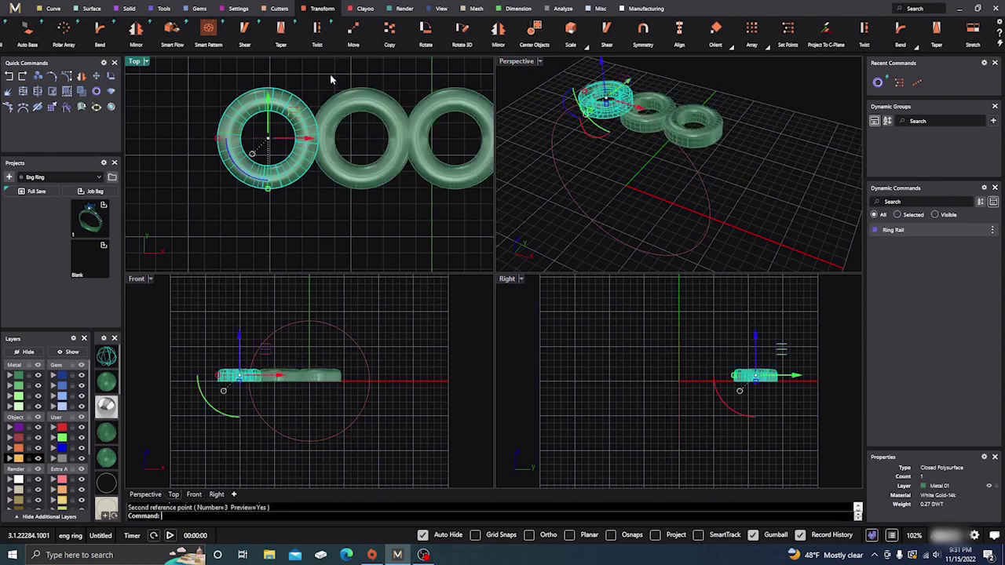
{"action": "key", "text": "Escape"}
- Turn object snaps back on and draw a line along the base of the three rings, from the first ring's outer edge to the last ring's
{"action": "left_click", "coordinate": [52, 9]}
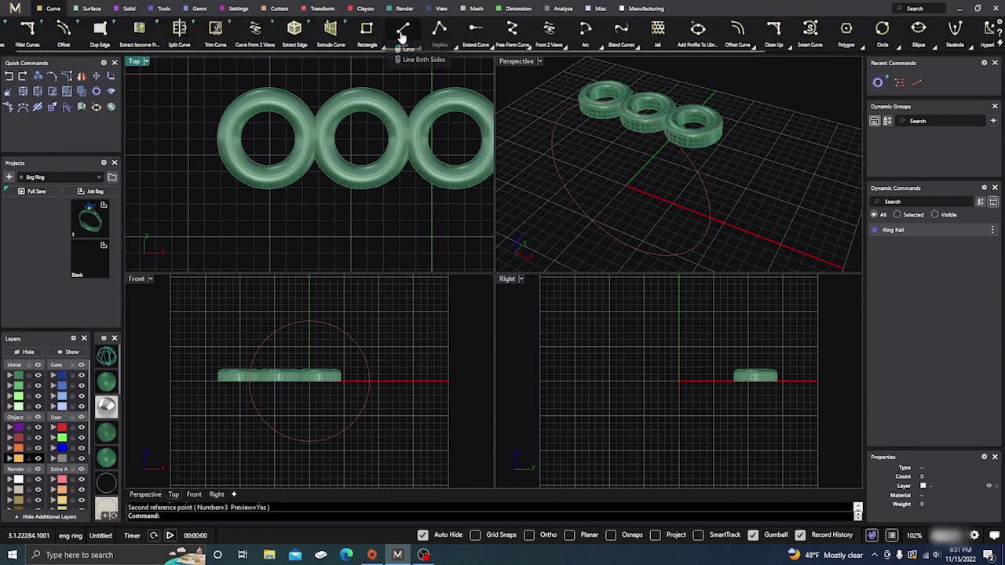
{"action": "left_click", "coordinate": [402, 31]}
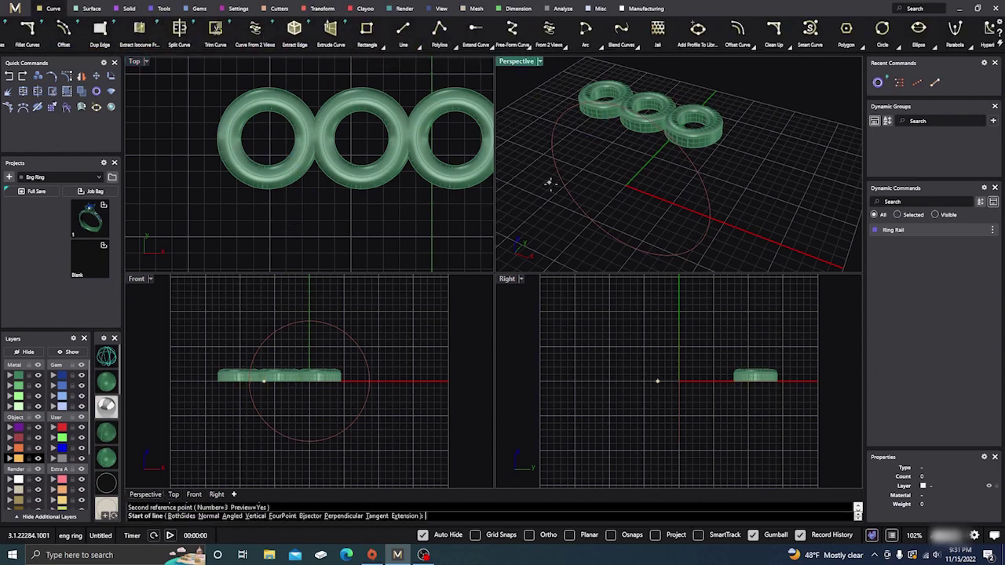
{"action": "right_click_drag", "start_coordinate": [550, 183], "coordinate": [625, 147]}
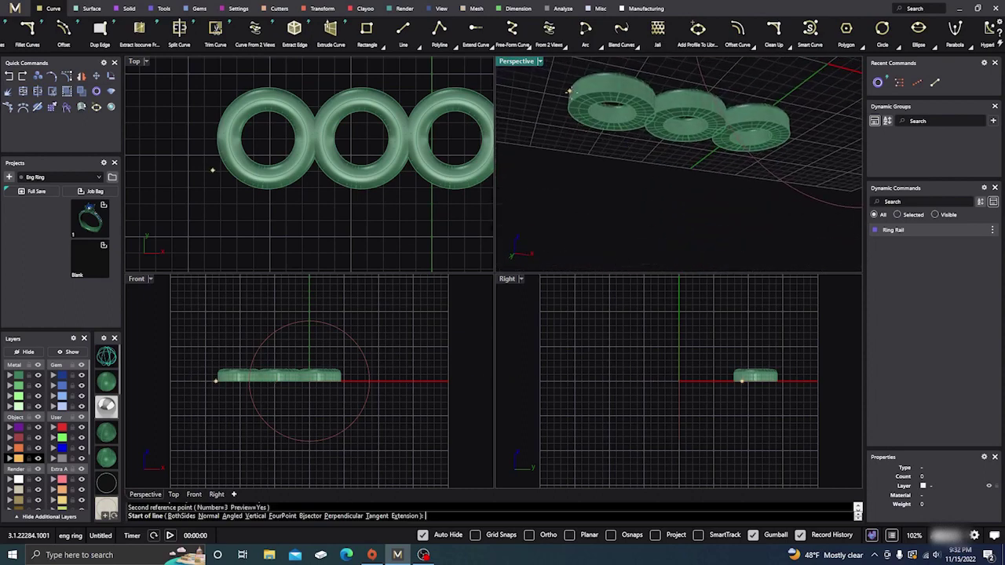
{"action": "left_click", "coordinate": [611, 534]}
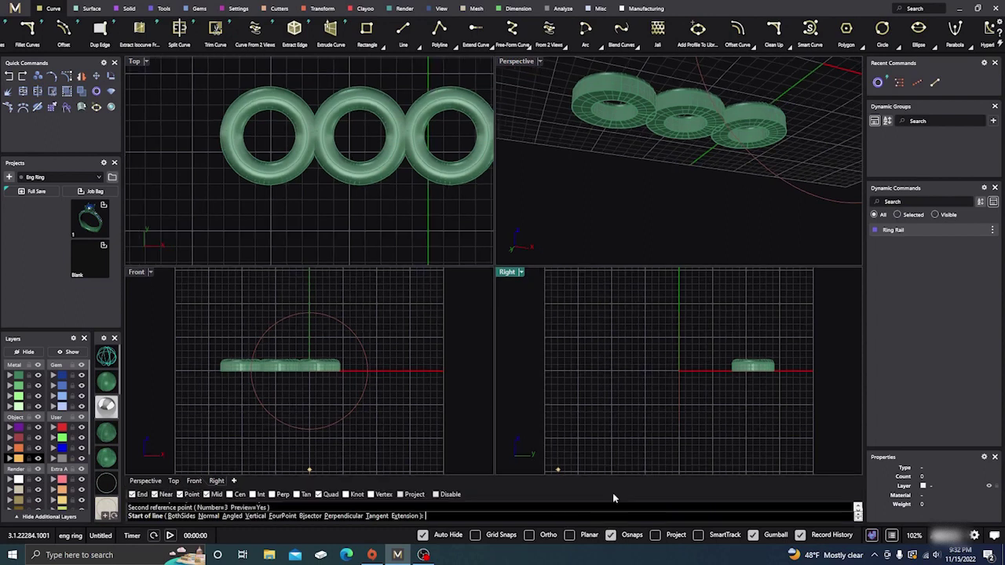
{"action": "left_click", "coordinate": [574, 104]}
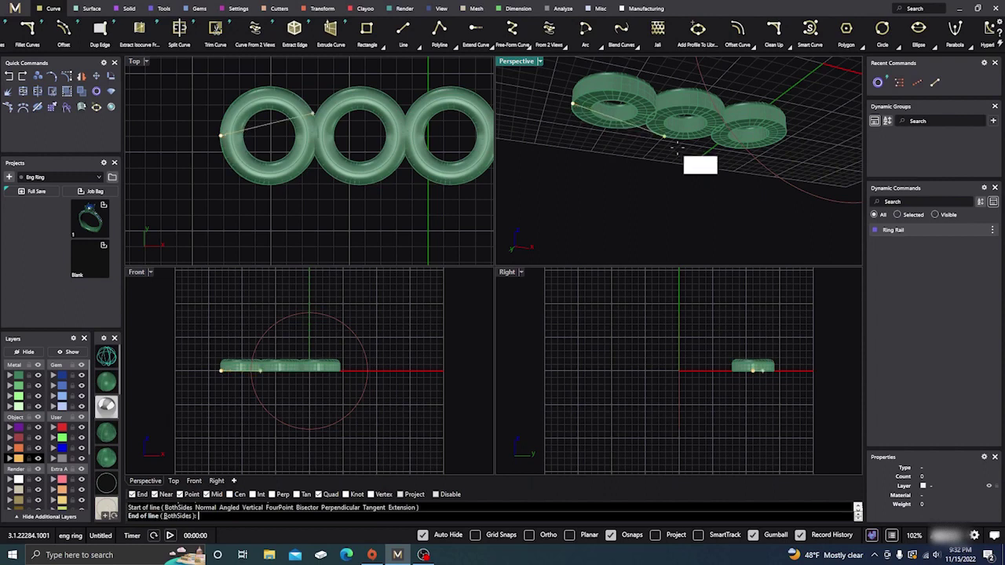
{"action": "left_click", "coordinate": [782, 149]}
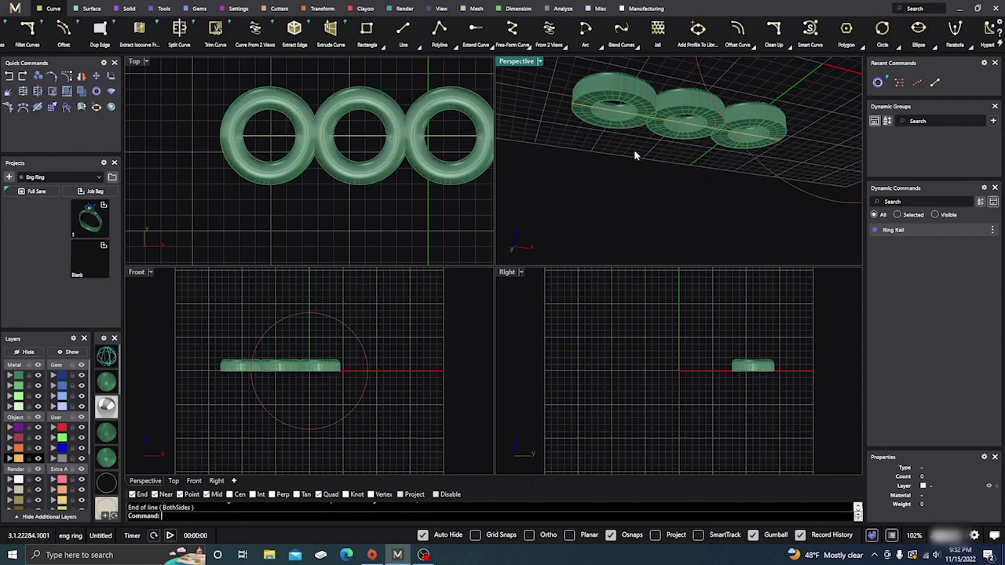
{"action": "right_click_drag", "start_coordinate": [593, 168], "coordinate": [591, 213]}
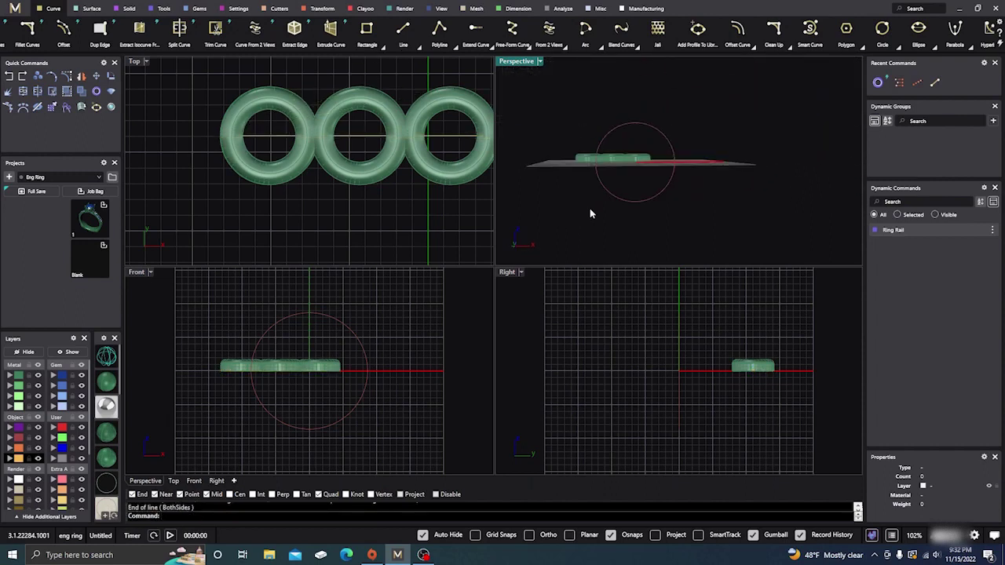
{"action": "left_click", "coordinate": [626, 200]}
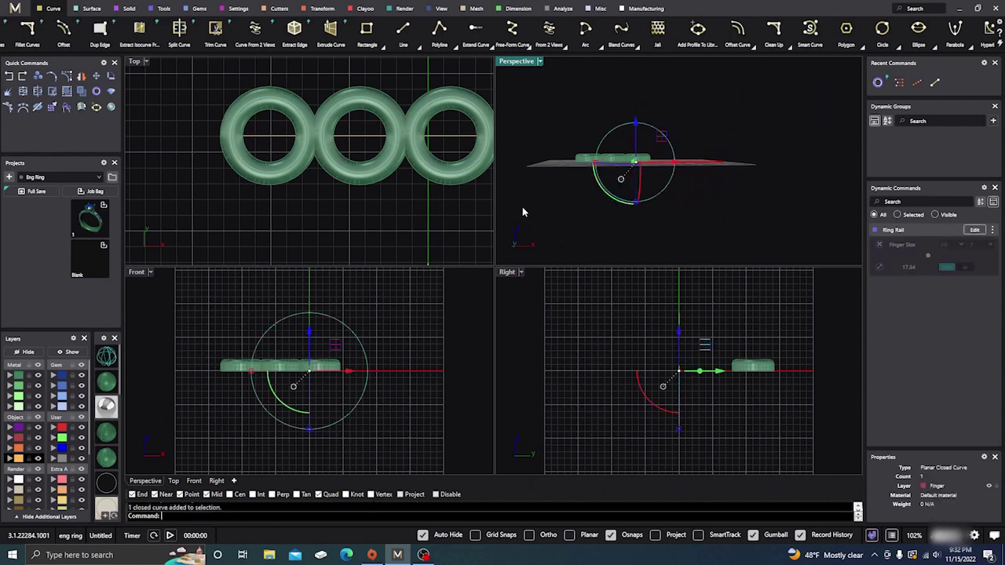
{"action": "left_click", "coordinate": [287, 242]}
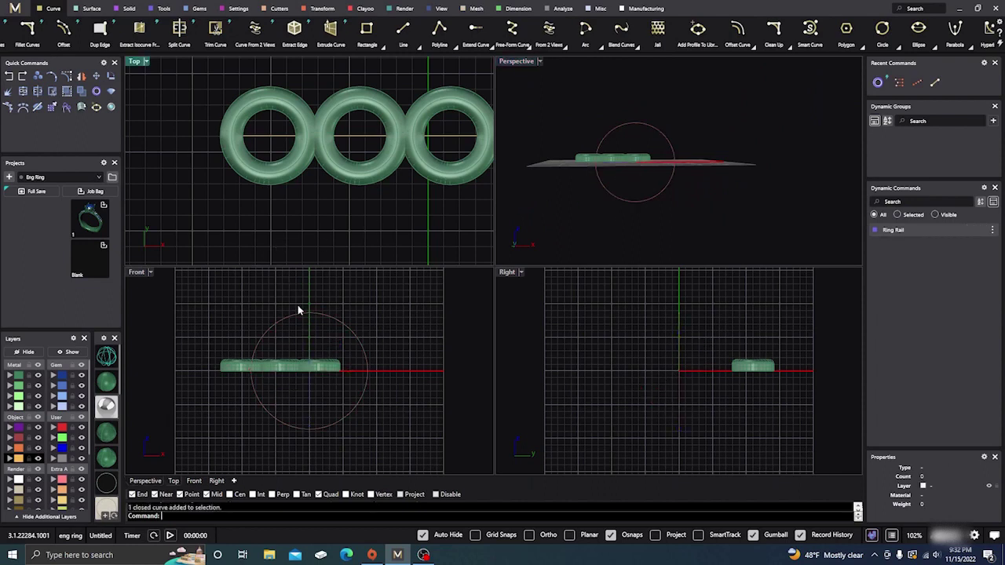
{"action": "left_click", "coordinate": [95, 10]}
{"action": "left_click", "coordinate": [136, 31]}
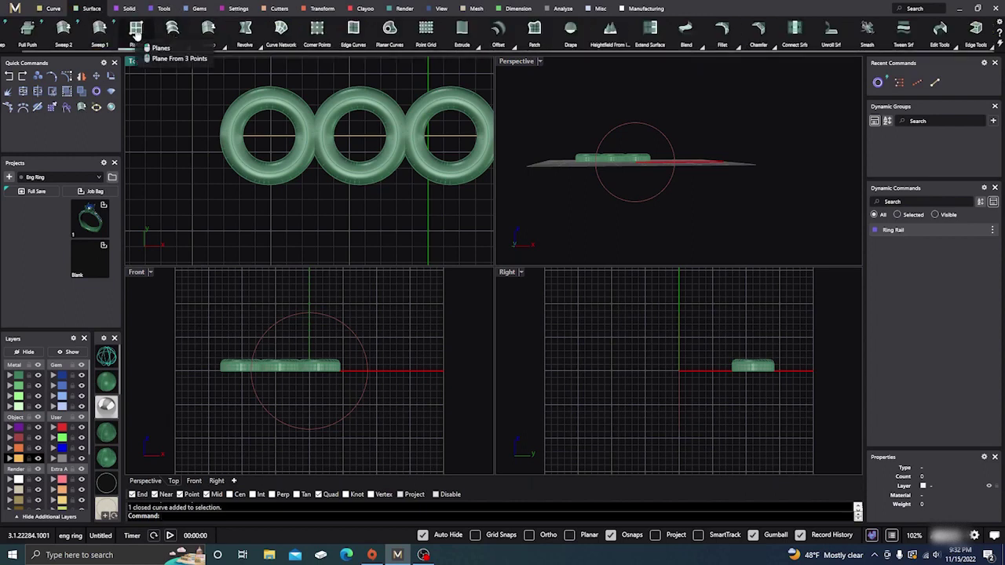
- Draw a diagonal line in Front view from the origin 0,0,0 up toward negative X, ending outside the ring rail
{"action": "left_click", "coordinate": [52, 8]}
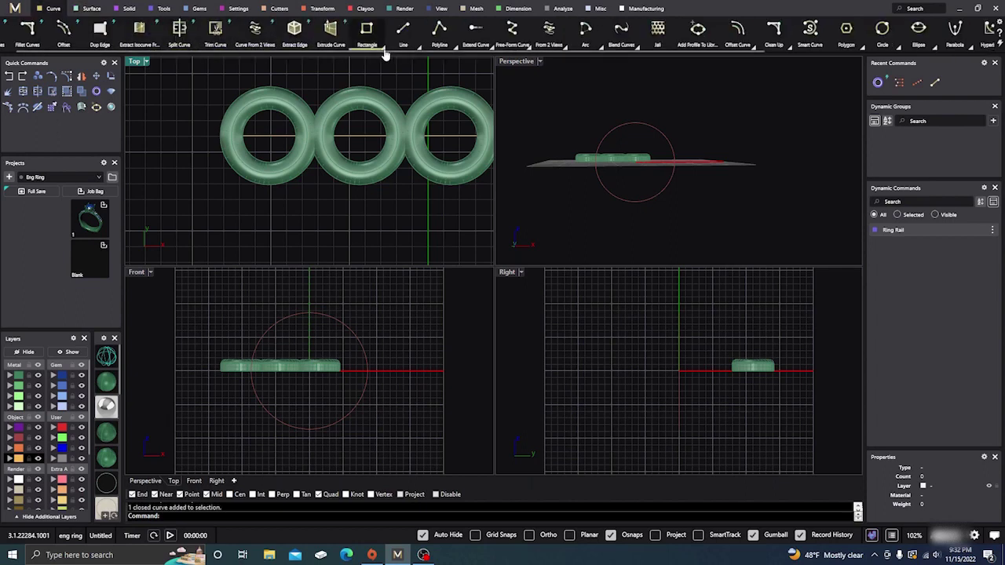
{"action": "left_click", "coordinate": [403, 30]}
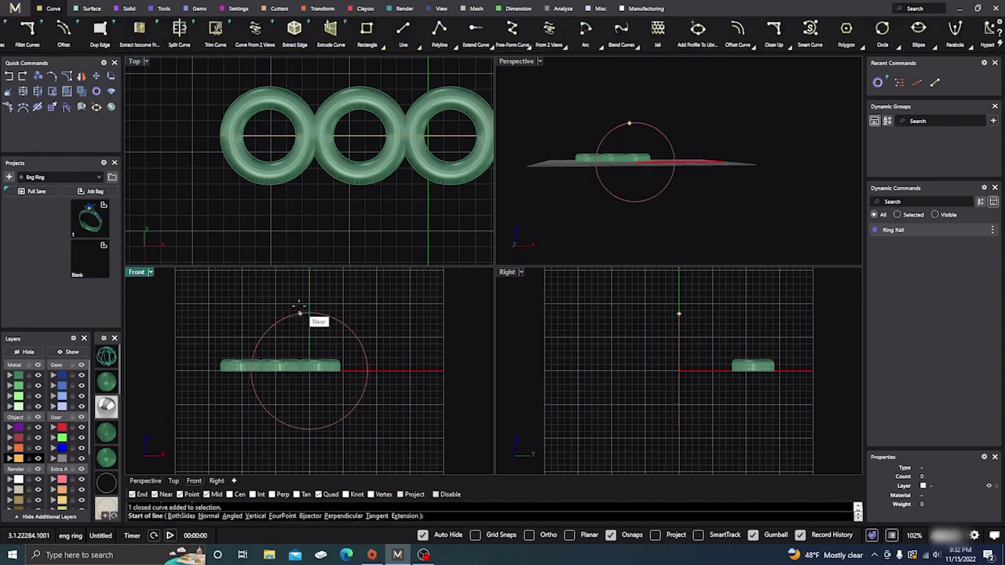
{"action": "type", "text": "0,0,0"}
{"action": "key", "text": "Return"}
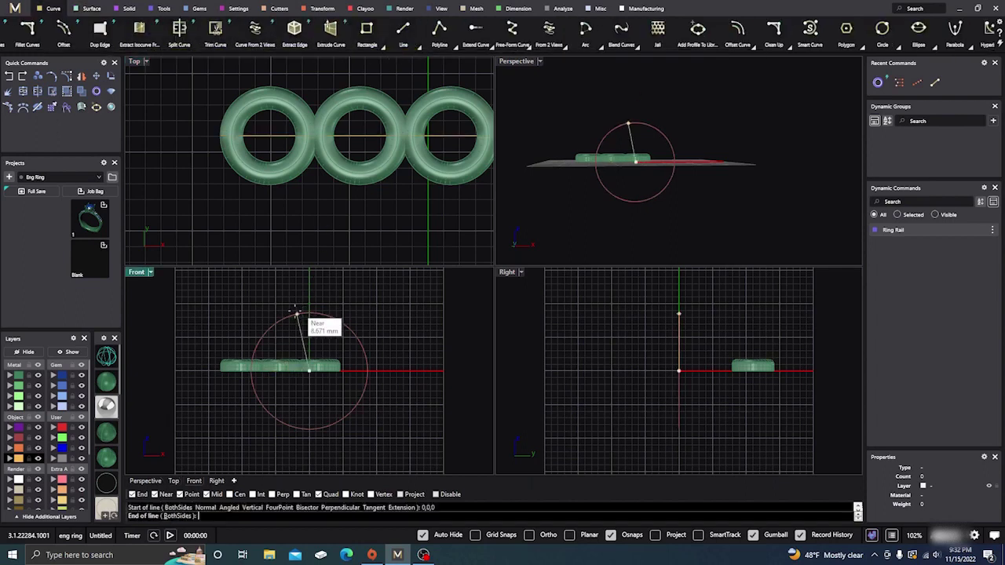
{"action": "left_click", "coordinate": [240, 303]}
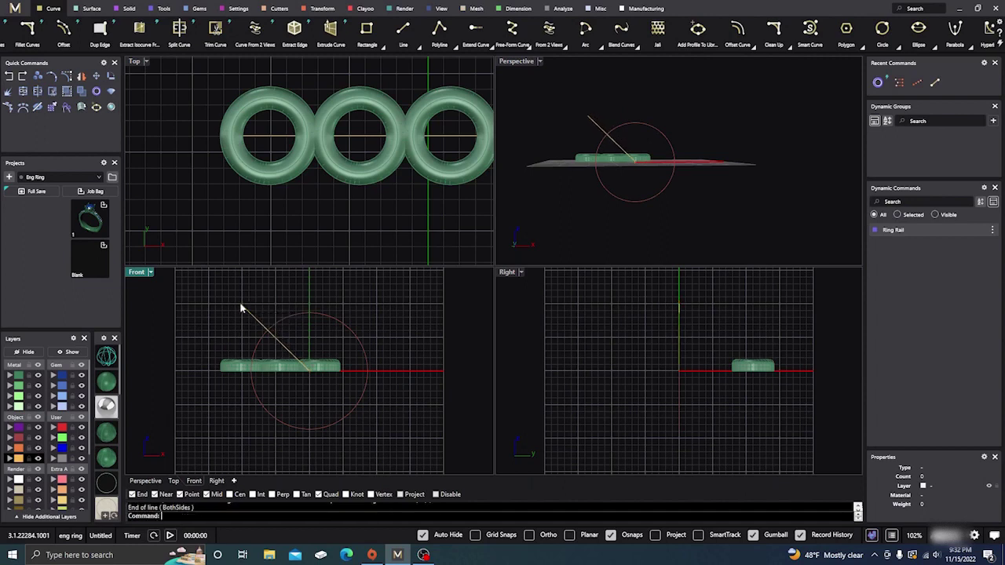
- Mirror the diagonal line with a copy across the vertical axis through 0,0,0 in Front view
{"action": "left_click", "coordinate": [273, 343]}
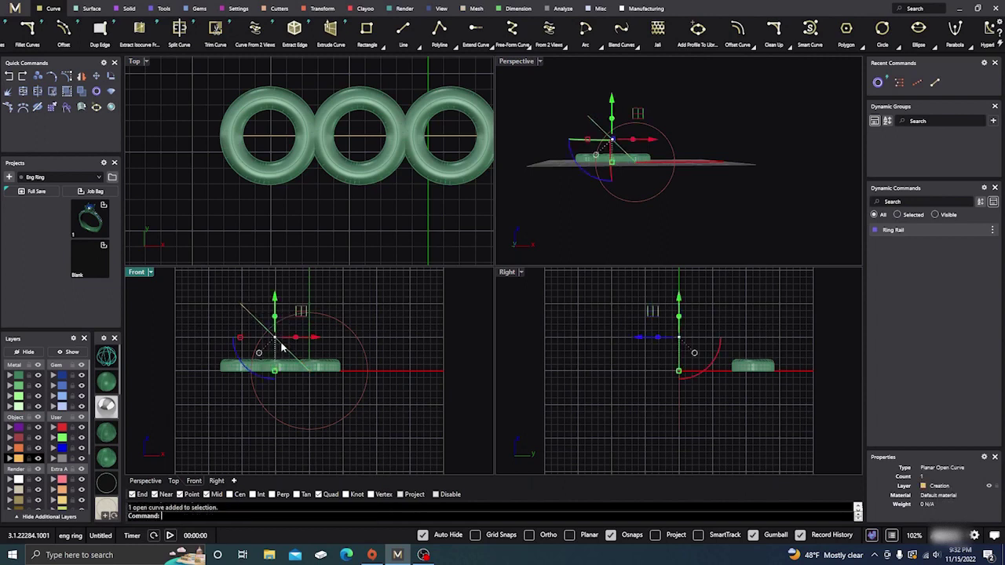
{"action": "left_click", "coordinate": [81, 78]}
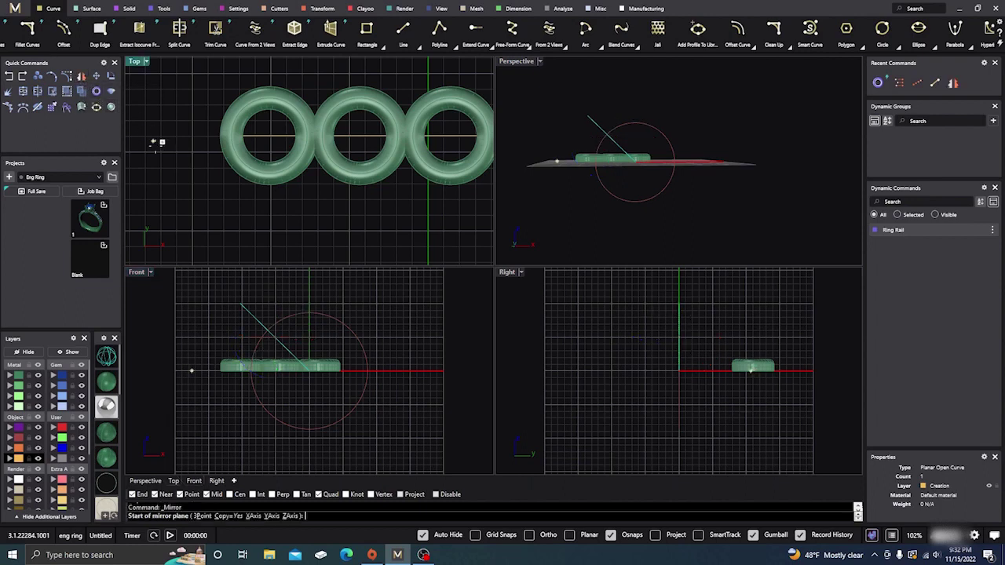
{"action": "type", "text": "0,0,0"}
{"action": "key", "text": "Return"}
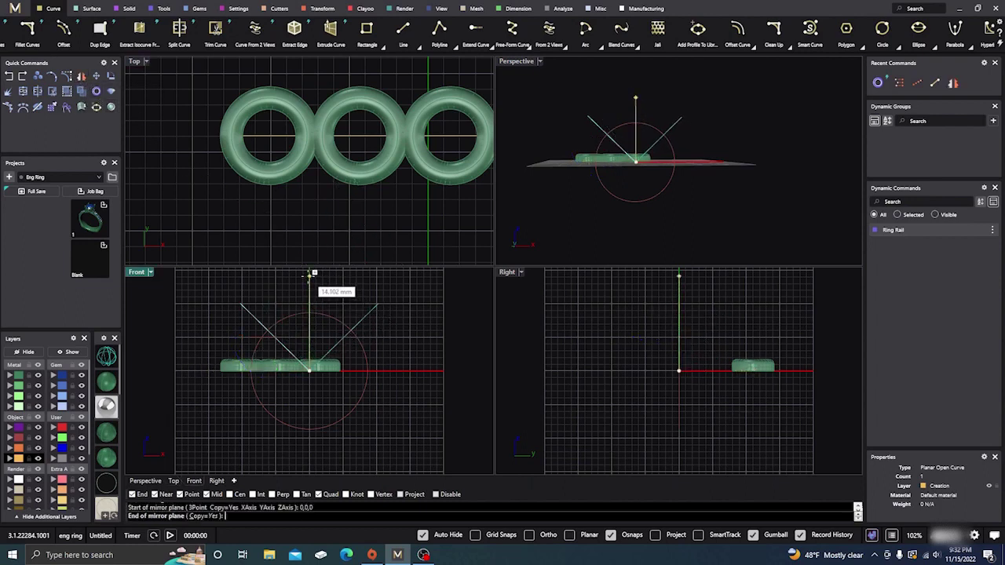
{"action": "left_click", "coordinate": [309, 280]}
- Split the ring rail circle using both diagonal lines as cutting objects
{"action": "left_click", "coordinate": [361, 341]}
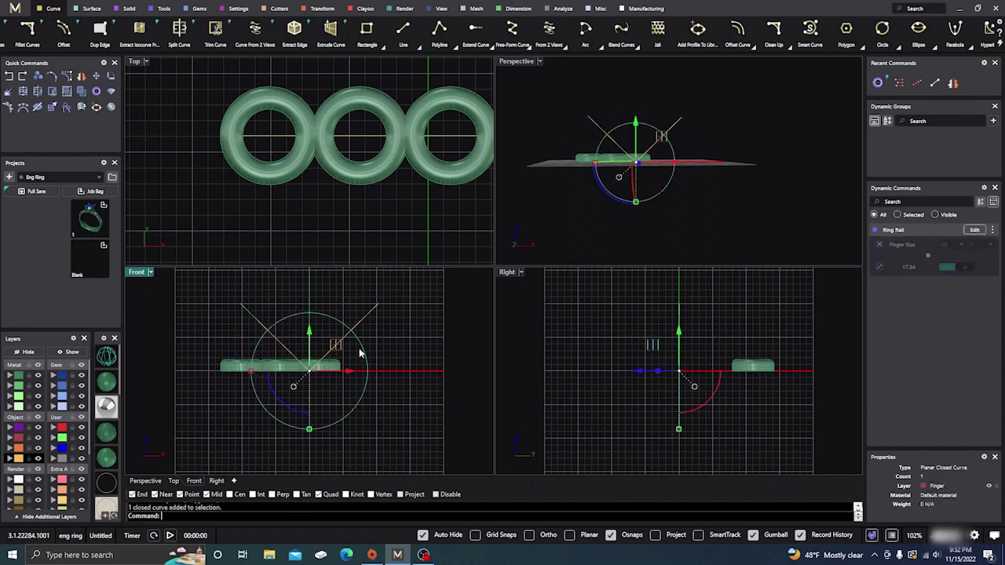
{"action": "left_click", "coordinate": [37, 91]}
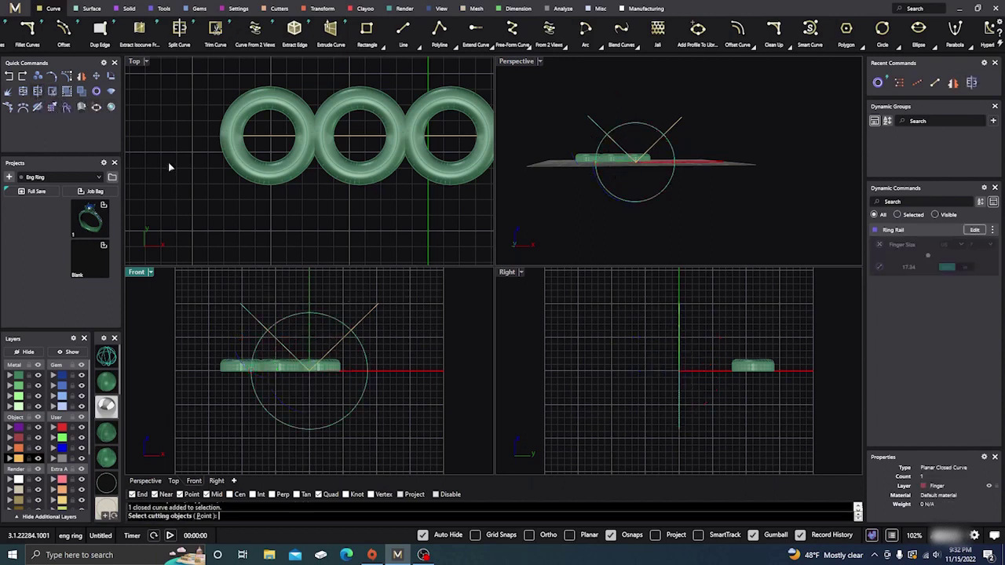
{"action": "left_click", "coordinate": [253, 318]}
{"action": "left_click", "coordinate": [372, 320]}
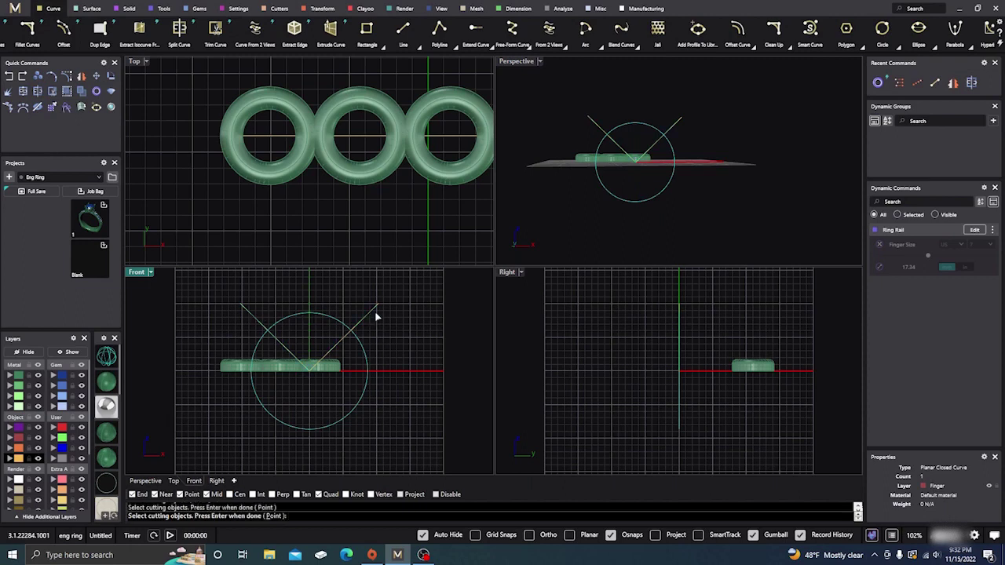
{"action": "key", "text": "Return"}
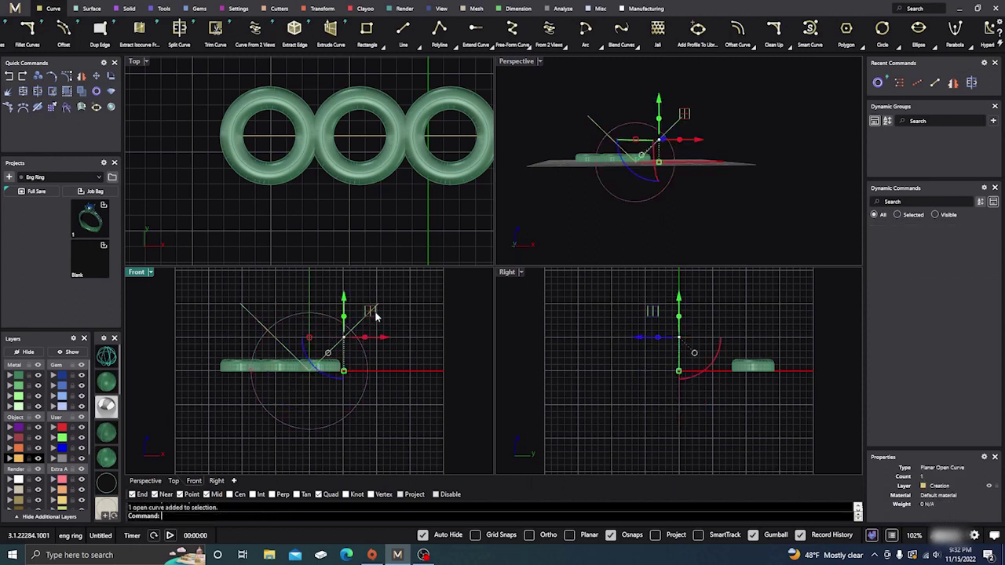
- Delete both diagonal cutting lines and check the upper arc of the split ring rail by selecting it
{"action": "key", "text": "Delete"}
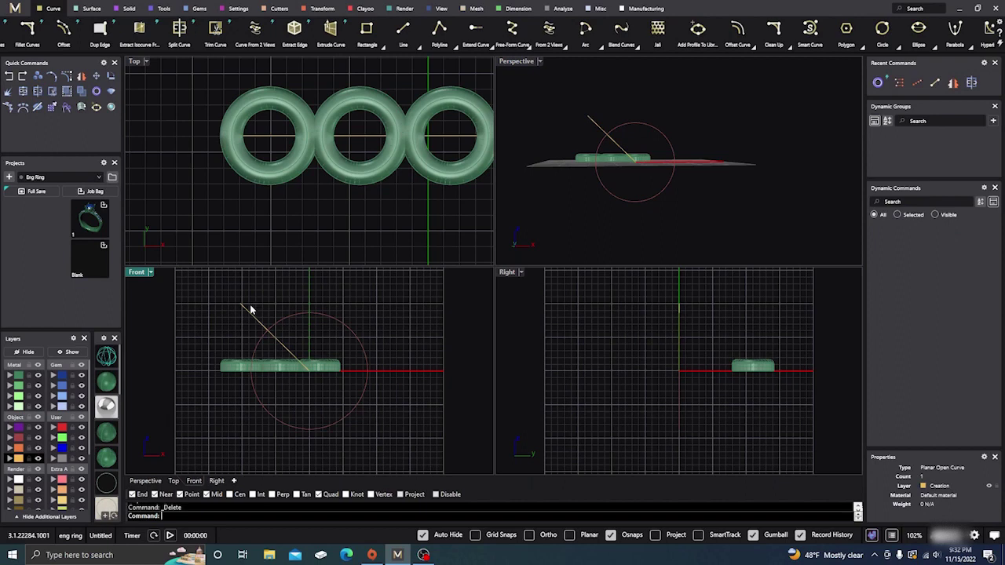
{"action": "key", "text": "Delete"}
{"action": "left_click", "coordinate": [310, 313]}
{"action": "left_click", "coordinate": [351, 275]}
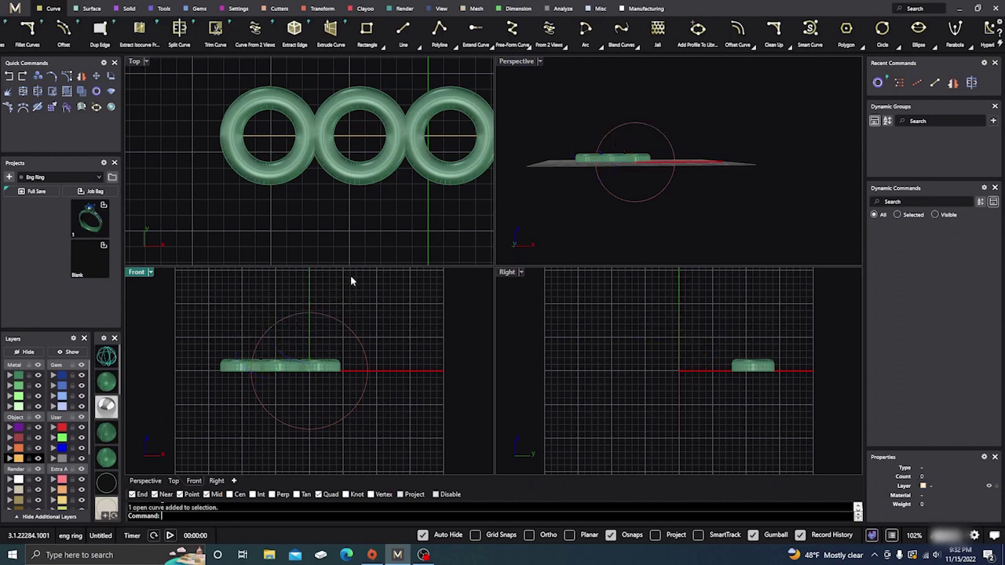
{"action": "left_click", "coordinate": [255, 344]}
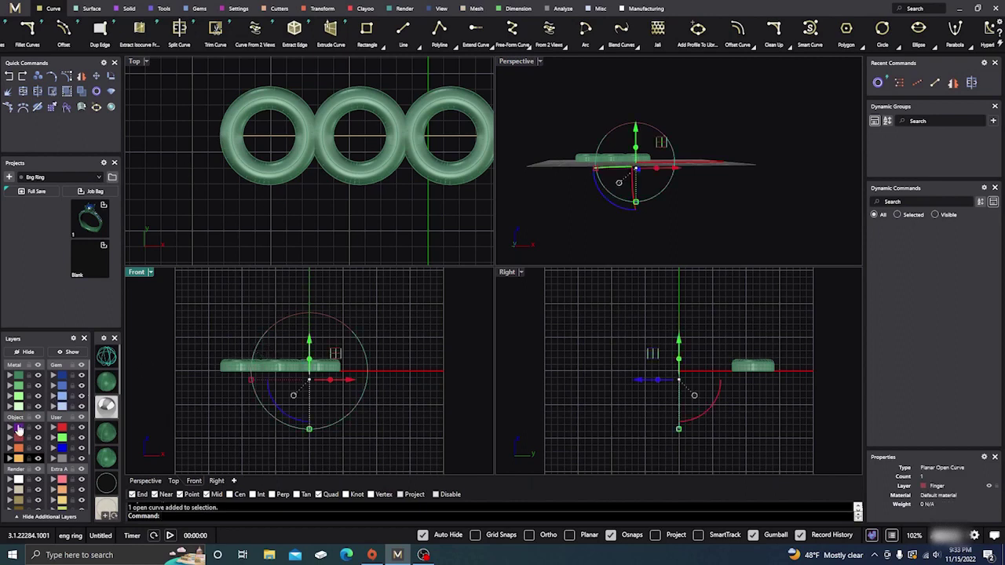
{"action": "left_click", "coordinate": [20, 438]}
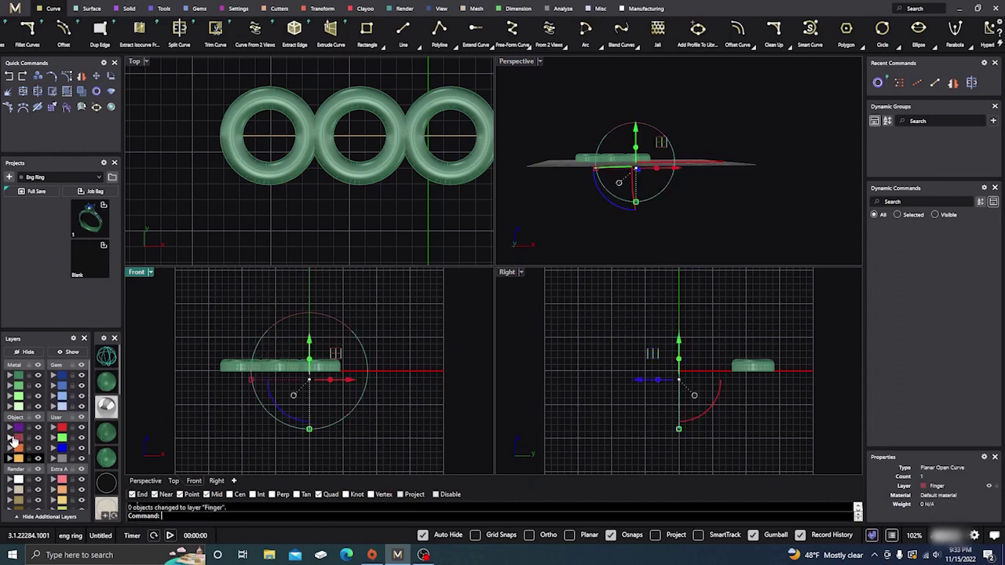
{"action": "left_click", "coordinate": [38, 445]}
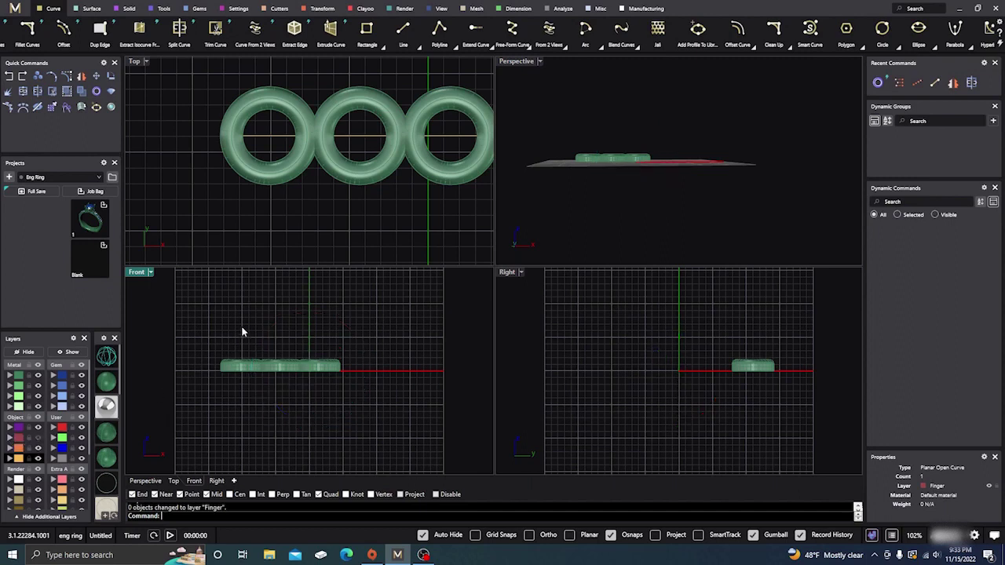
{"action": "left_click", "coordinate": [38, 445]}
- Move the upper arc of the split ring rail to layer User 01 and hide the Finger layer
{"action": "left_click", "coordinate": [321, 319]}
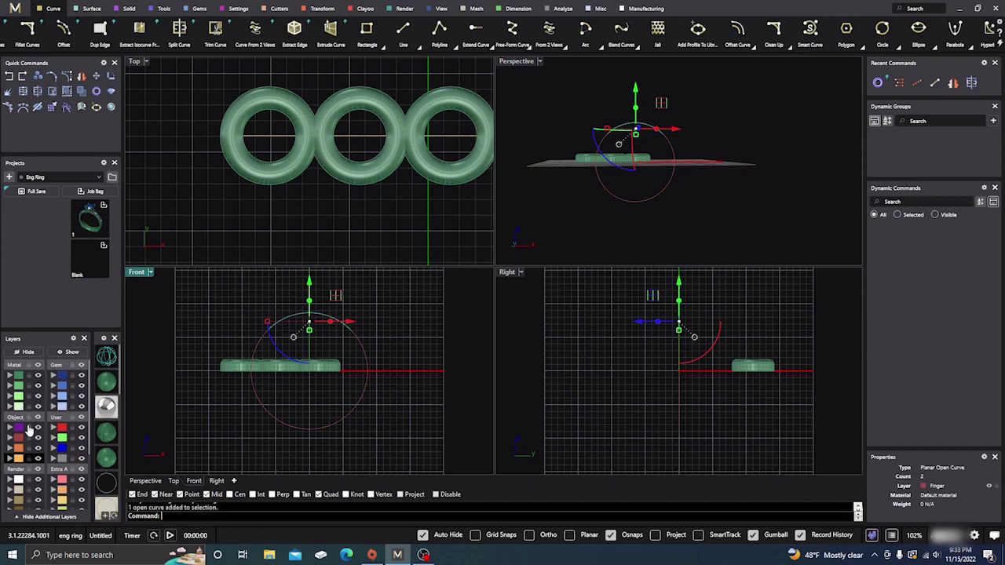
{"action": "left_click", "coordinate": [51, 431]}
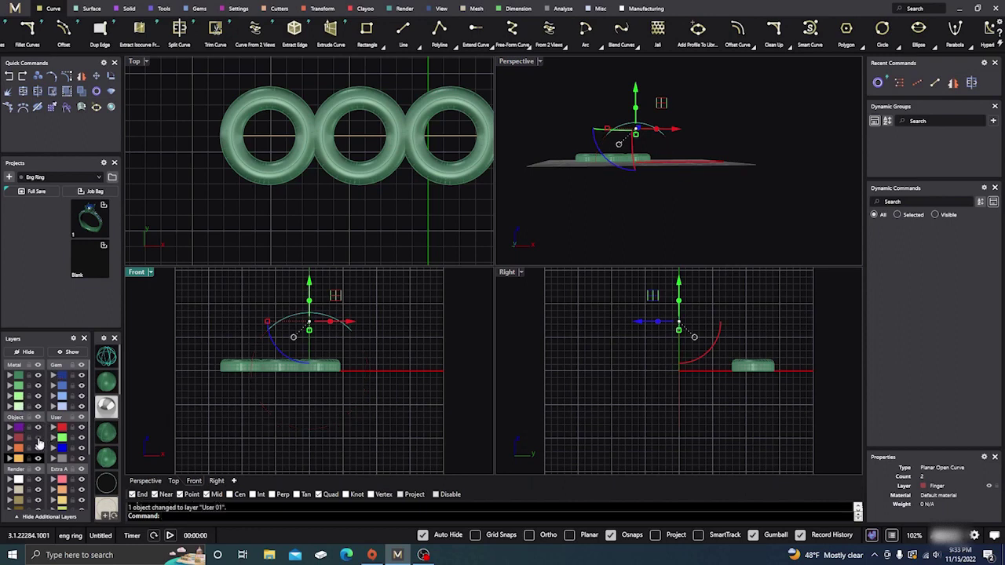
{"action": "left_click", "coordinate": [414, 304]}
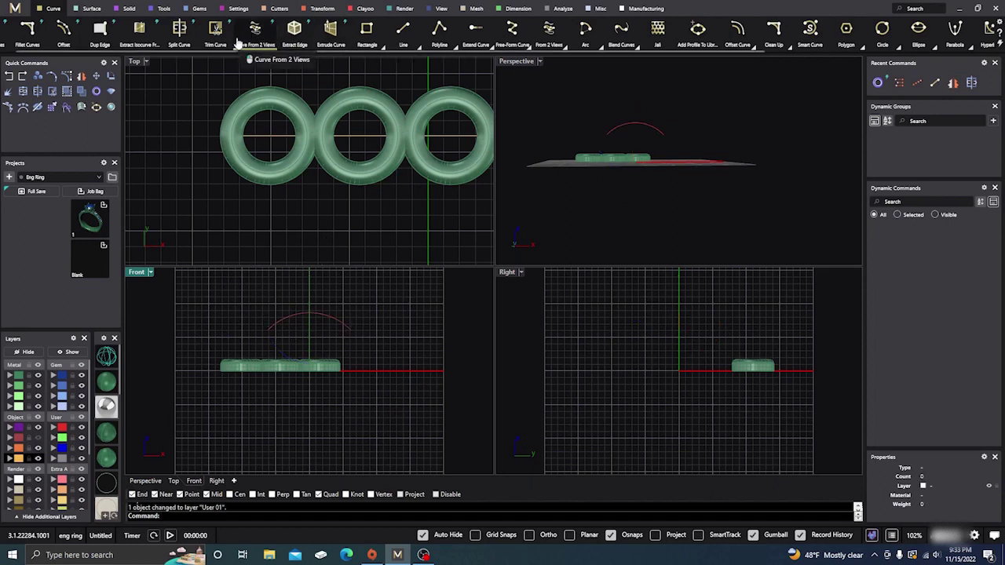
- Flow a stretched copy of the three-ring row from its base line onto the ring rail's upper arc, matching the left ends
{"action": "left_click", "coordinate": [322, 9]}
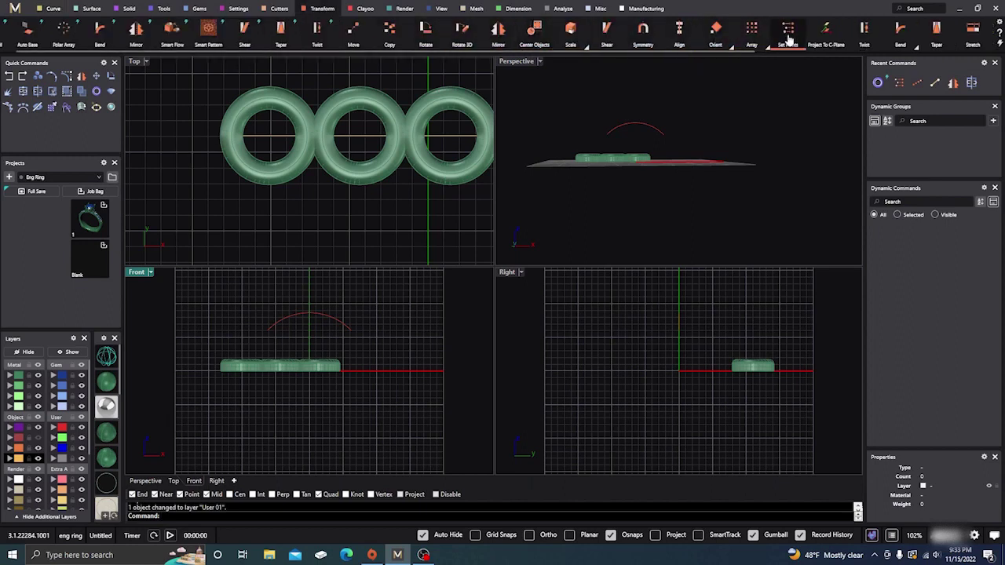
{"action": "scroll", "coordinate": [721, 40], "scroll_direction": "down", "scroll_amount": 1}
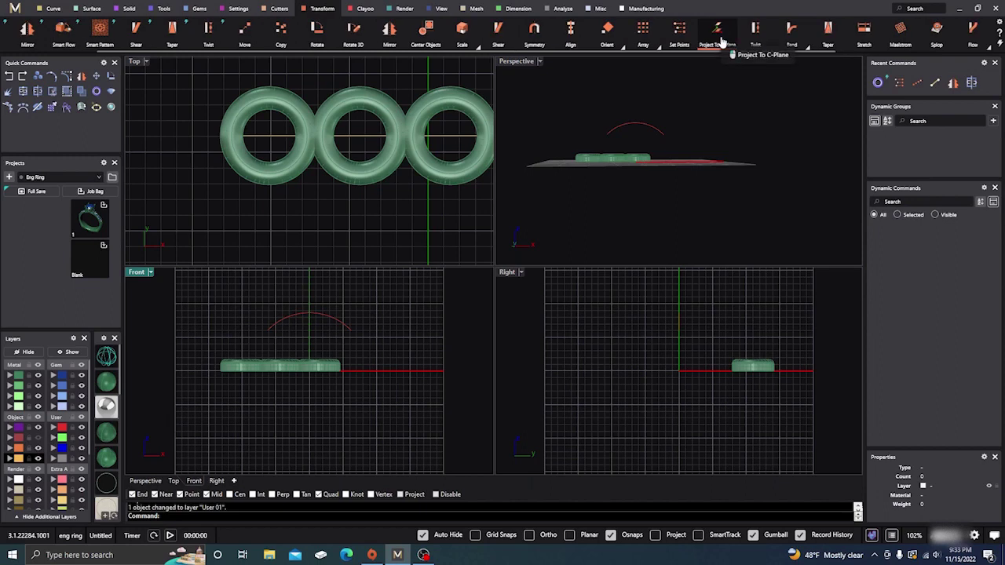
{"action": "scroll", "coordinate": [721, 41], "scroll_direction": "down", "scroll_amount": 2}
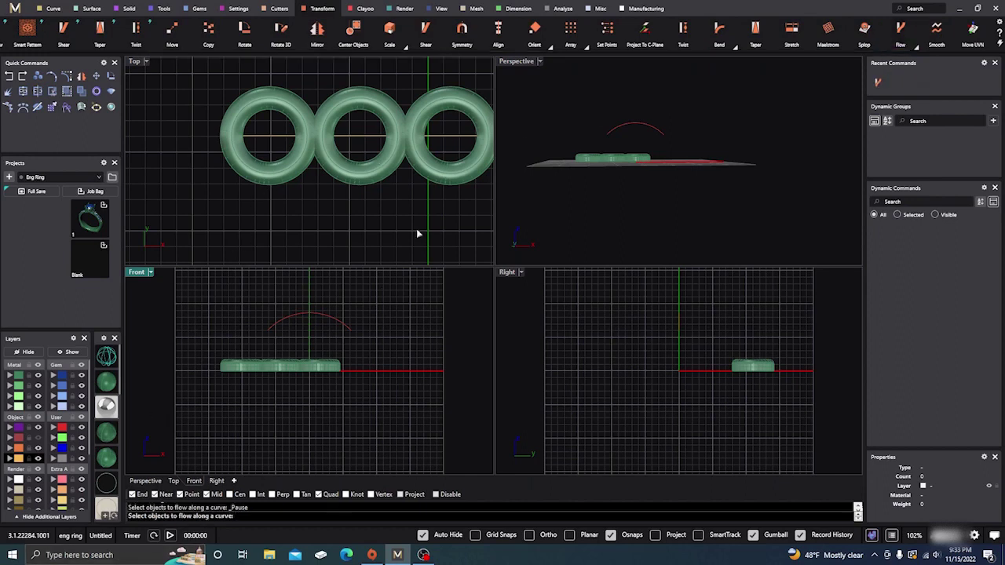
{"action": "left_click_drag", "start_coordinate": [446, 201], "coordinate": [271, 163]}
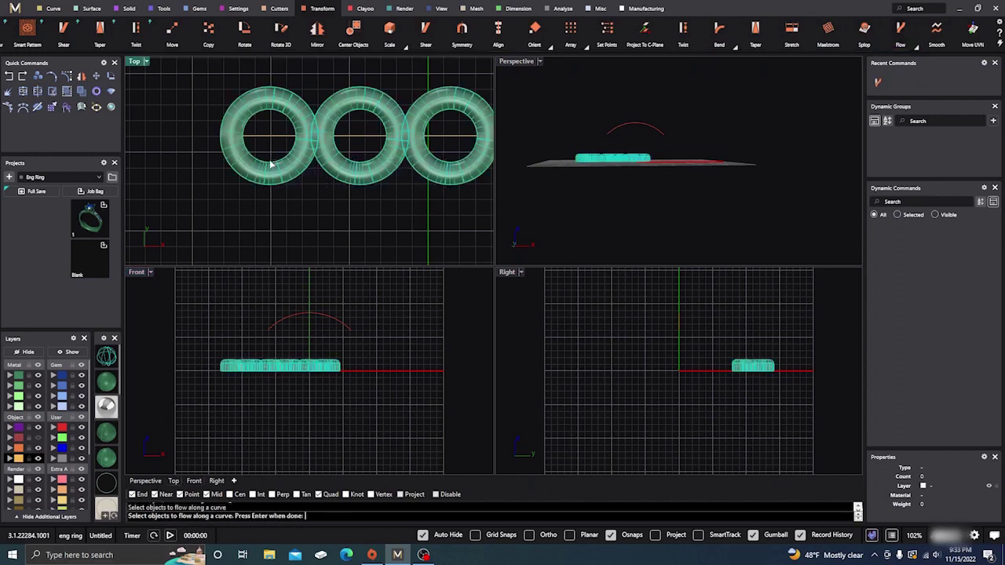
{"action": "key", "text": "Return"}
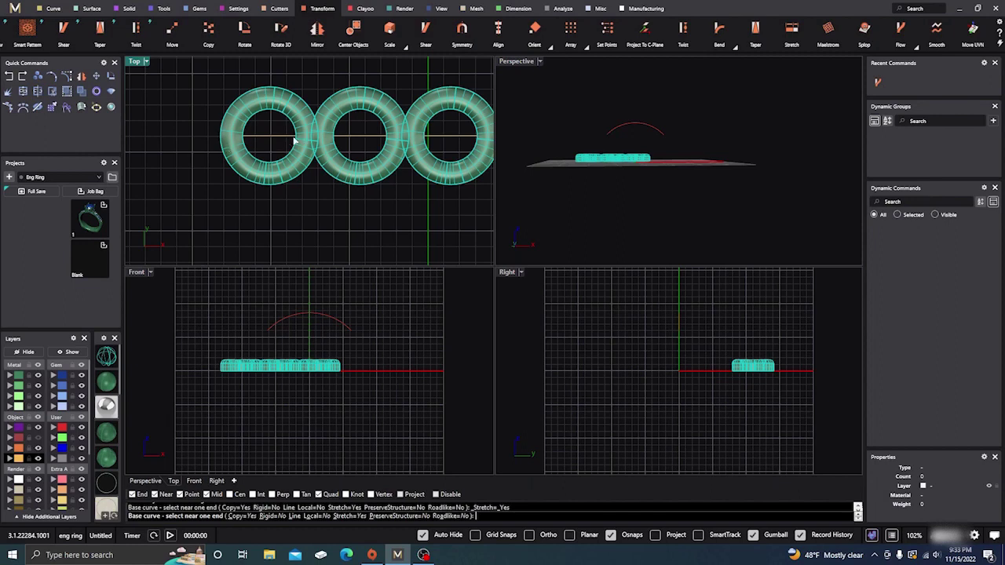
{"action": "right_click_drag", "start_coordinate": [518, 220], "coordinate": [581, 161]}
{"action": "scroll", "coordinate": [581, 161], "scroll_direction": "up", "scroll_amount": 2}
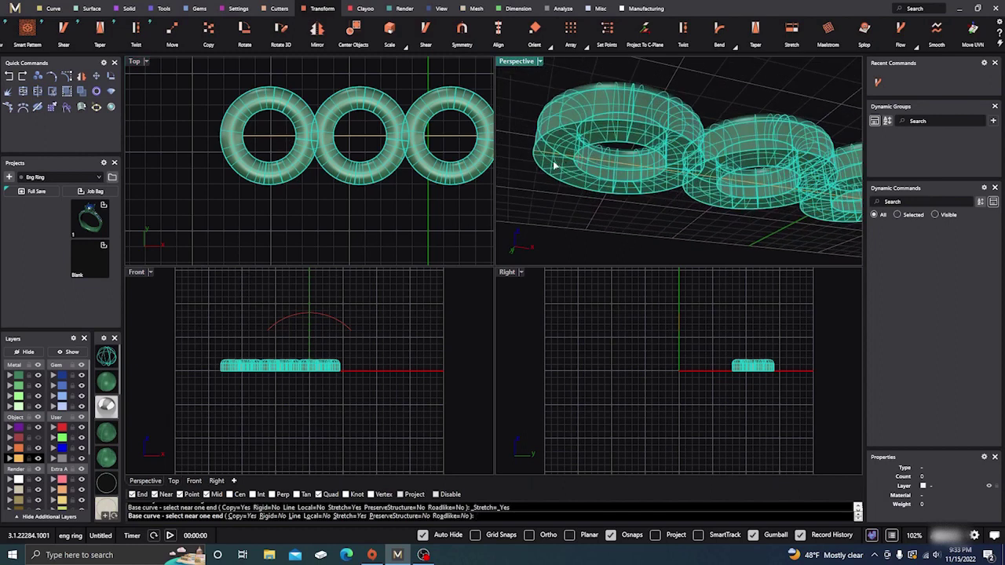
{"action": "left_click", "coordinate": [539, 155]}
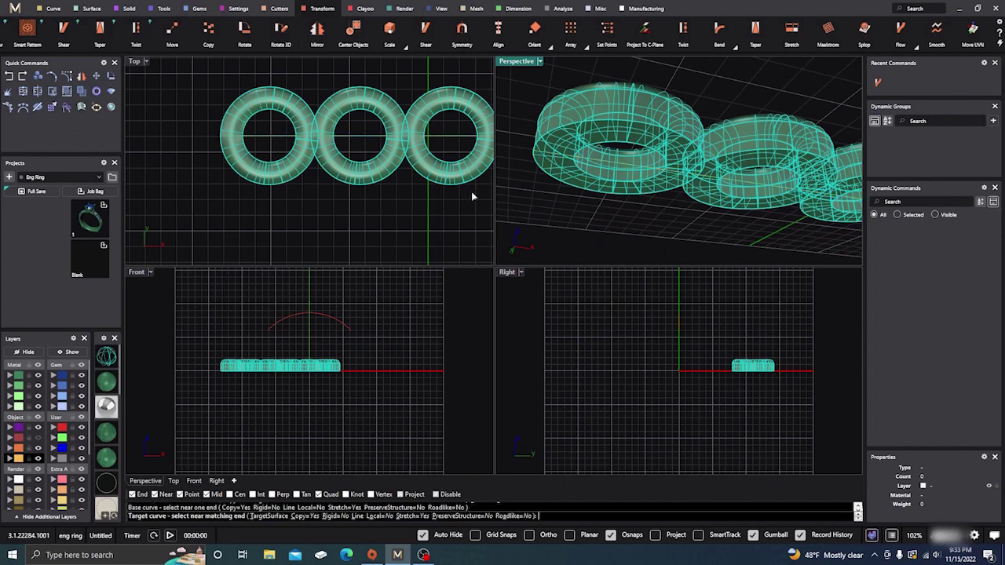
{"action": "left_click", "coordinate": [268, 334]}
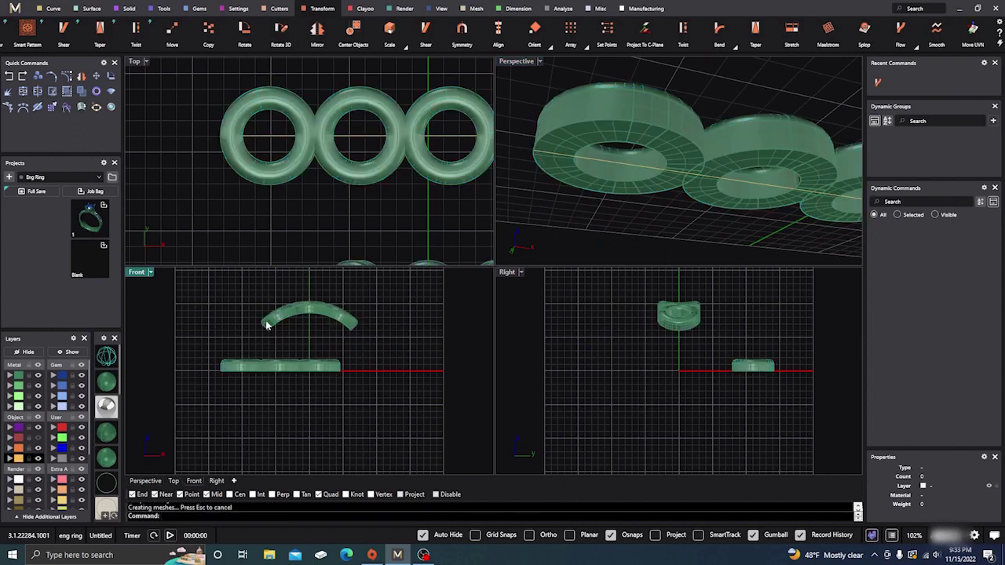
- Show the Finger layer again and join the lower and upper arcs into one closed ring rail, accepting the broken history
{"action": "double_click", "coordinate": [519, 61]}
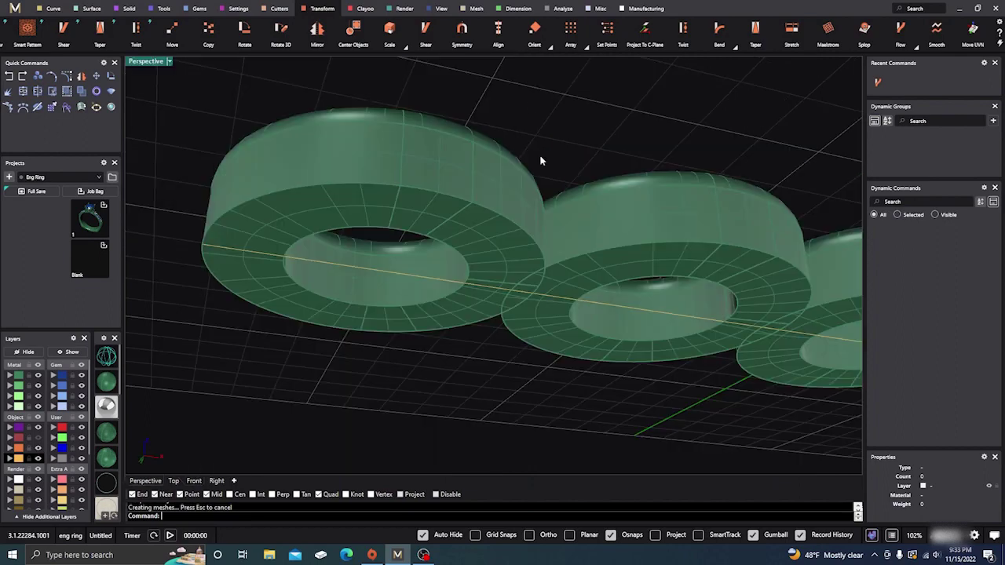
{"action": "scroll", "coordinate": [538, 169], "scroll_direction": "down", "scroll_amount": 6}
{"action": "right_click_drag", "start_coordinate": [495, 189], "coordinate": [451, 296]}
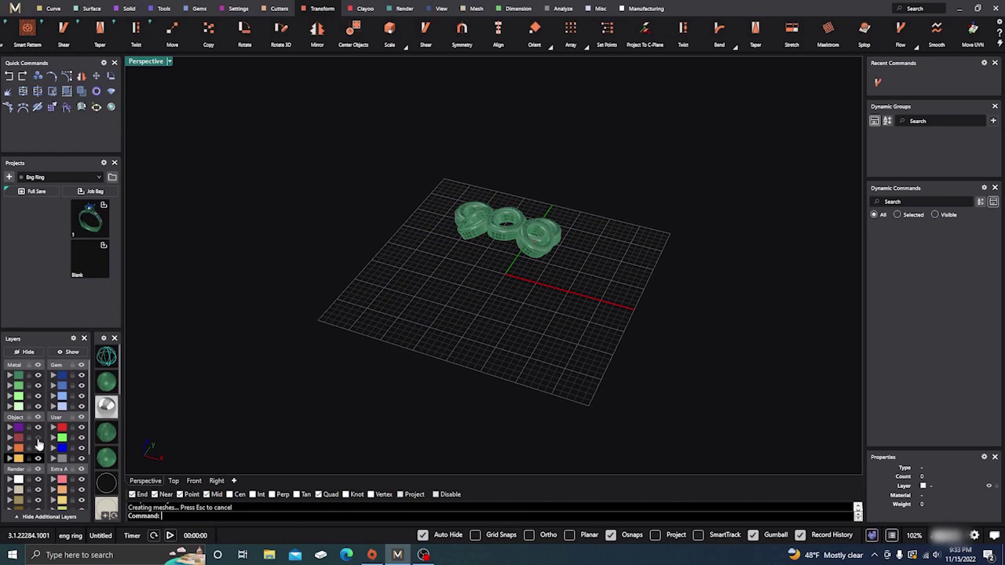
{"action": "left_click", "coordinate": [19, 440]}
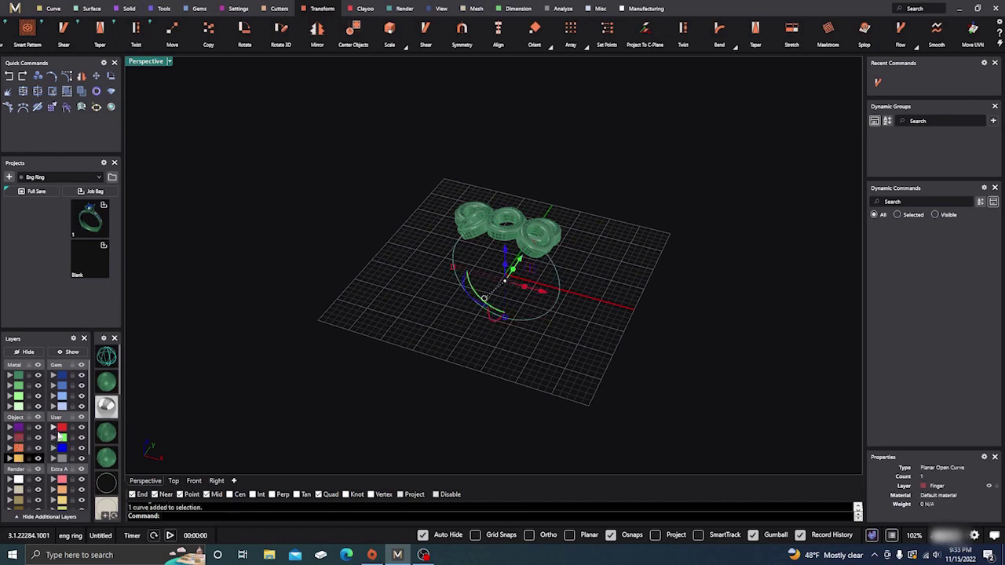
{"action": "left_click", "coordinate": [61, 429]}
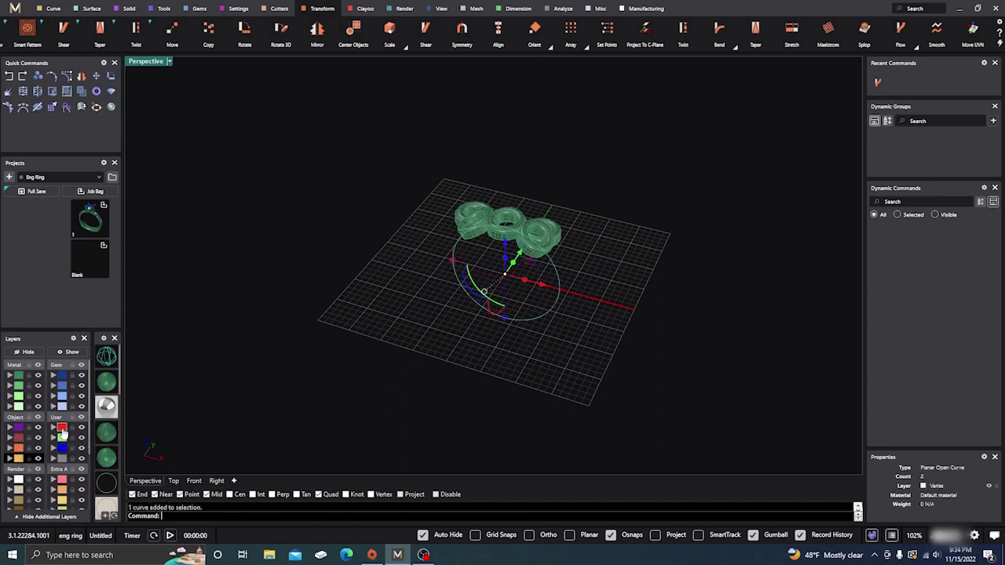
{"action": "left_click", "coordinate": [23, 92]}
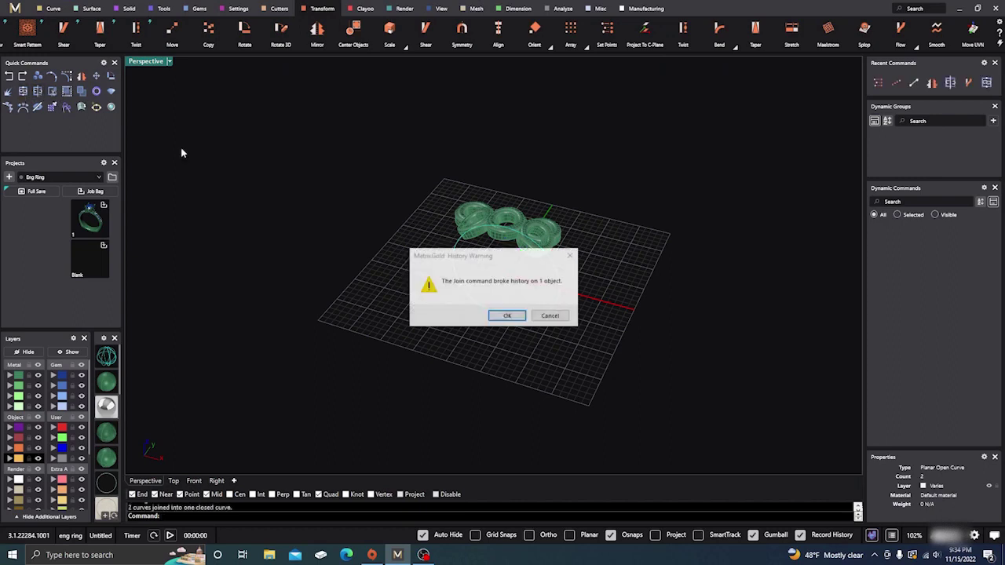
{"action": "left_click", "coordinate": [503, 319]}
{"action": "right_click_drag", "start_coordinate": [459, 309], "coordinate": [400, 266]}
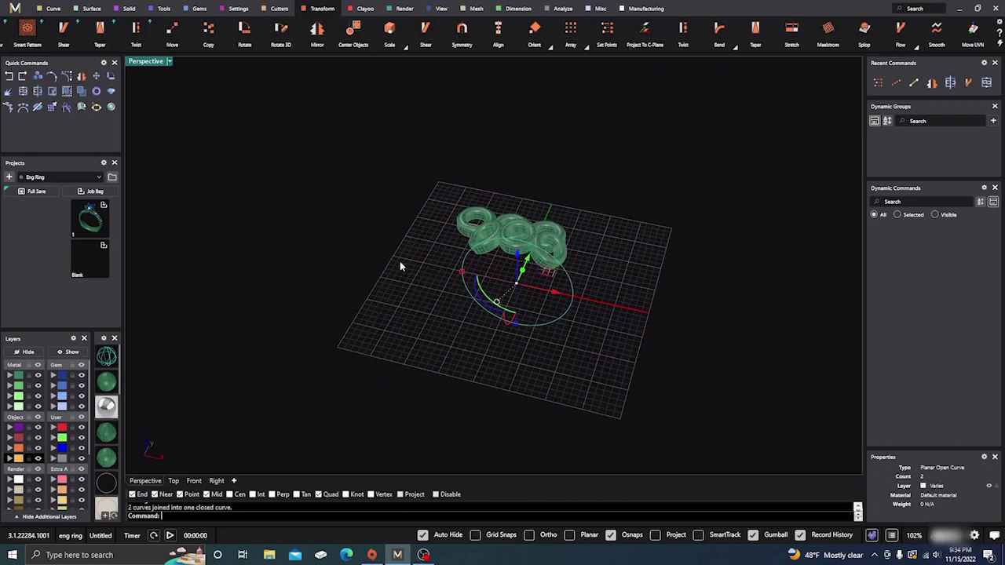
- Add a 4 by 2 mm profile to the ring rail with Profile Placer and rotate it a quarter turn in Right view
{"action": "left_click", "coordinate": [164, 9]}
{"action": "left_click", "coordinate": [238, 32]}
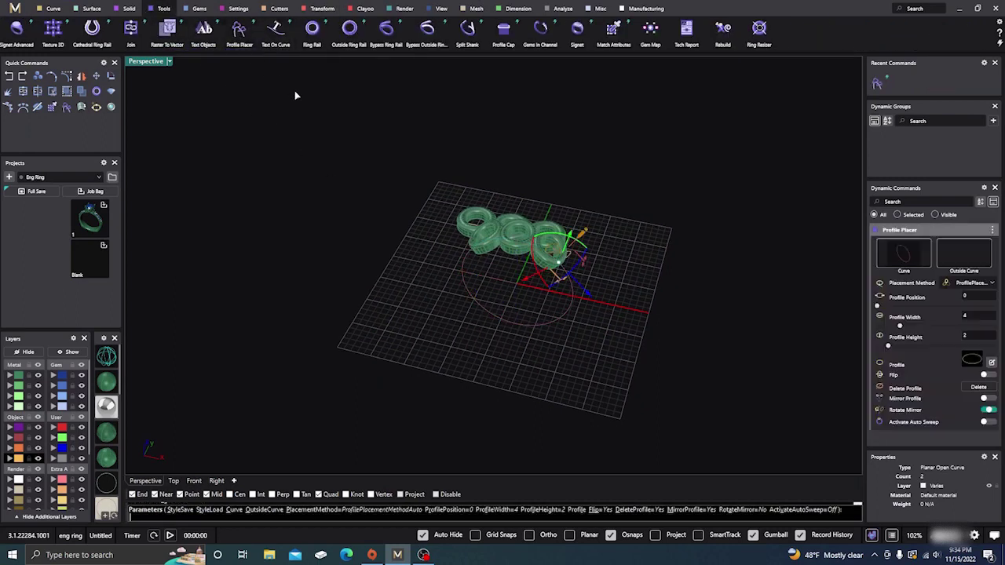
{"action": "right_click_drag", "start_coordinate": [487, 334], "coordinate": [420, 248]}
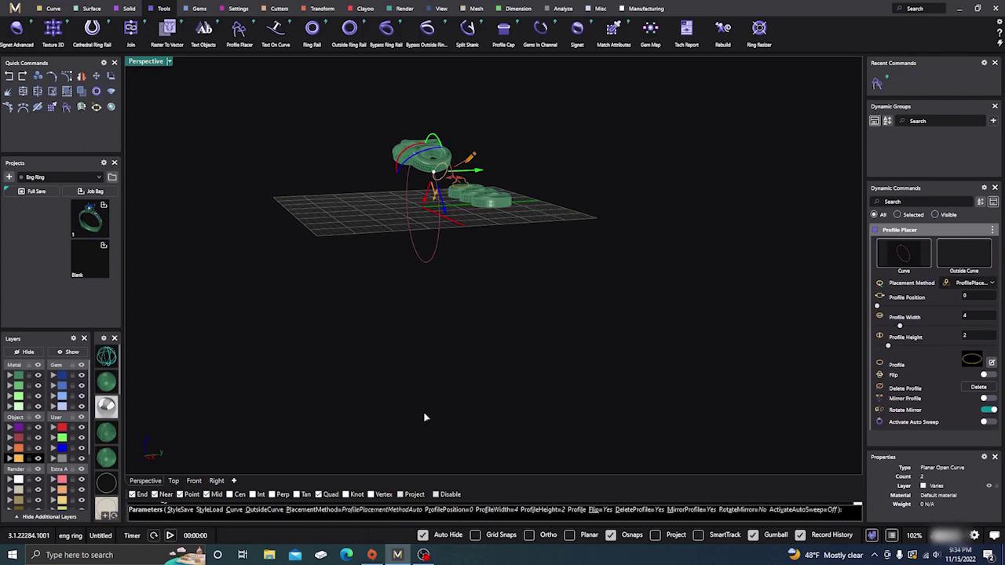
{"action": "left_click", "coordinate": [216, 481]}
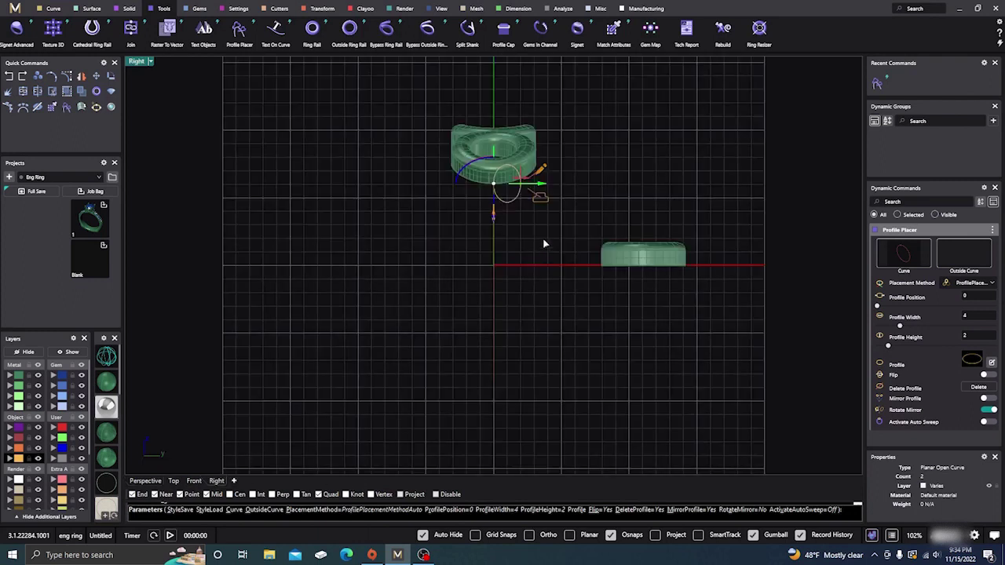
{"action": "scroll", "coordinate": [485, 179], "scroll_direction": "up", "scroll_amount": 3}
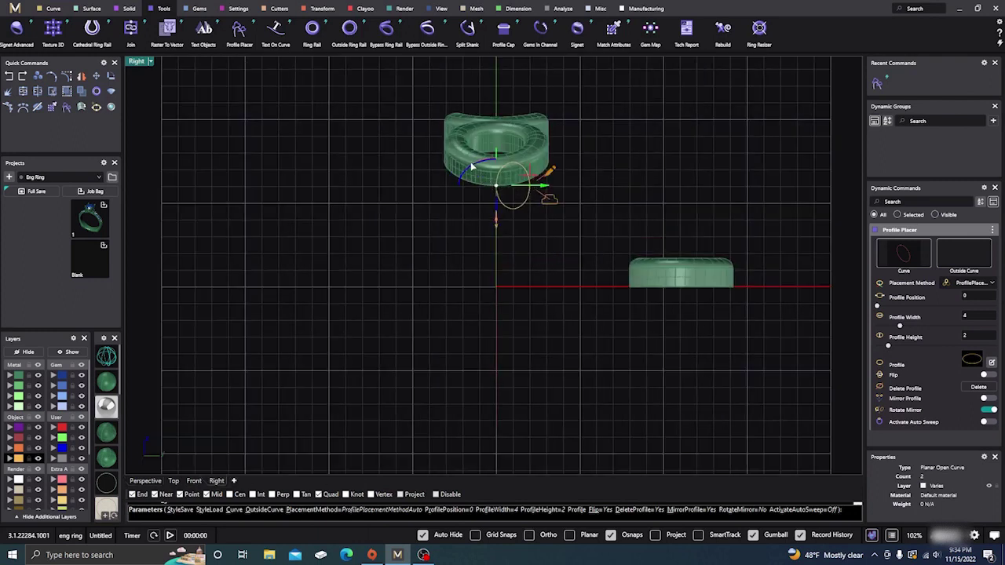
{"action": "scroll", "coordinate": [502, 161], "scroll_direction": "up", "scroll_amount": 1}
{"action": "scroll", "coordinate": [505, 160], "scroll_direction": "up", "scroll_amount": 2}
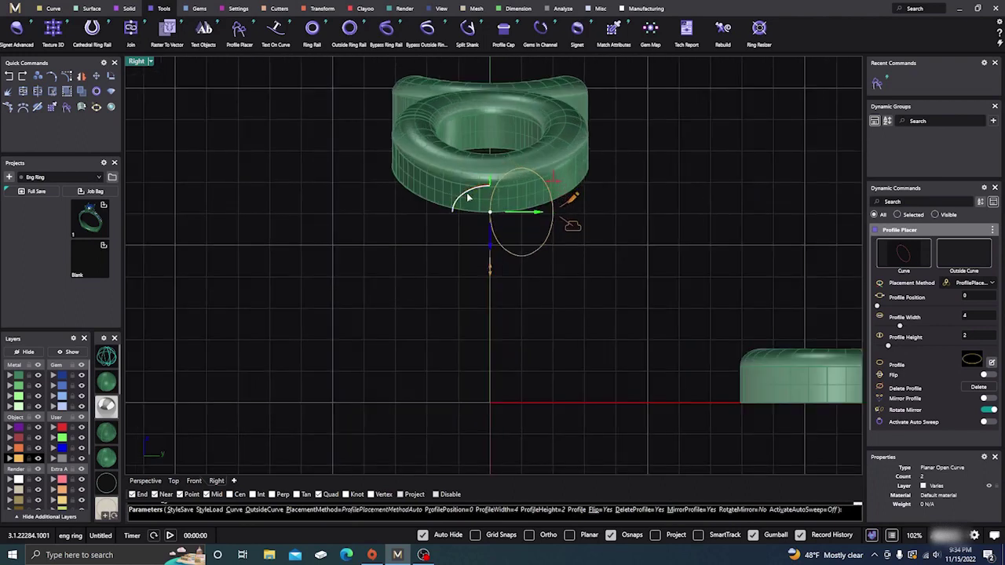
{"action": "left_click_drag", "start_coordinate": [468, 197], "coordinate": [428, 244]}
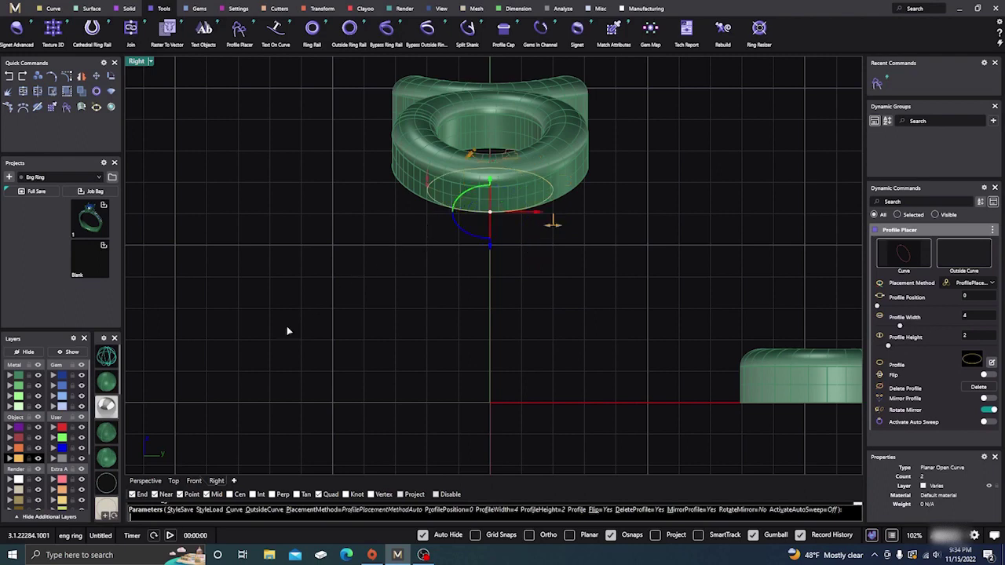
- Set the profile's position on the rail to 0.991, its width to 2.6 mm and its height to 1.7 mm in Perspective view
{"action": "left_click", "coordinate": [146, 481]}
{"action": "right_click_drag", "start_coordinate": [175, 476], "coordinate": [525, 194]}
{"action": "scroll", "coordinate": [525, 195], "scroll_direction": "up", "scroll_amount": 6}
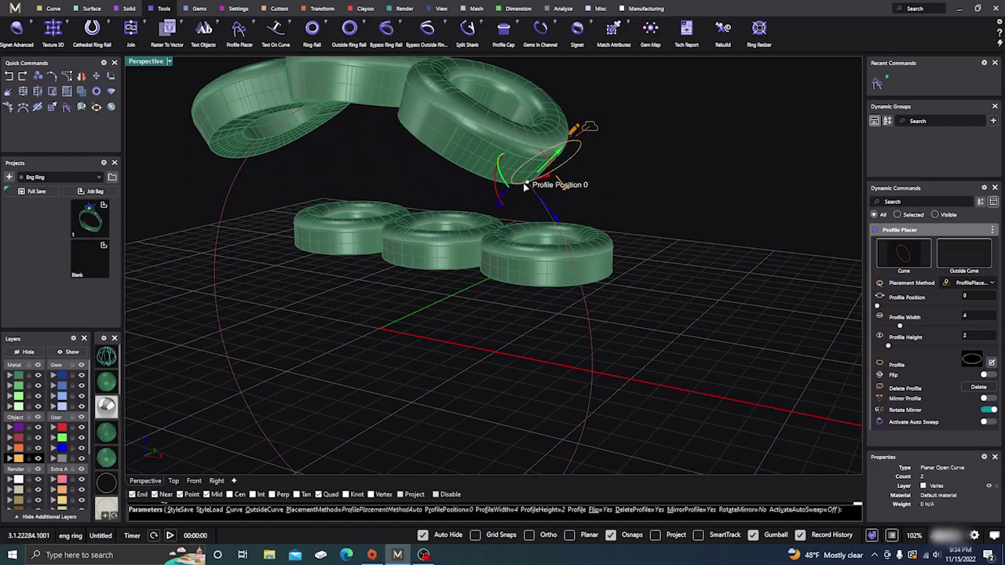
{"action": "left_click_drag", "start_coordinate": [525, 182], "coordinate": [516, 170]}
{"action": "right_click_drag", "start_coordinate": [131, 354], "coordinate": [385, 218]}
{"action": "left_click_drag", "start_coordinate": [392, 222], "coordinate": [374, 220]}
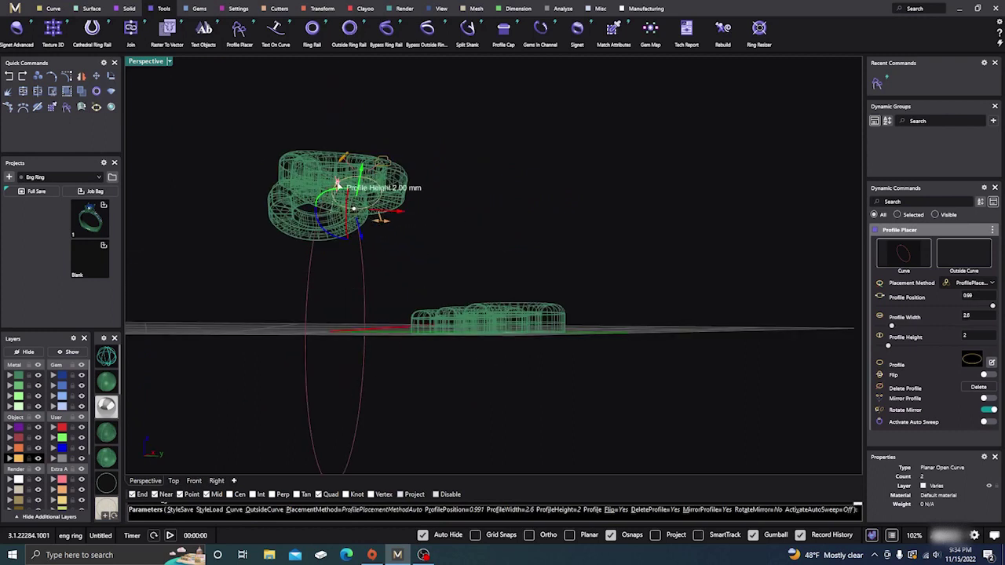
{"action": "left_click_drag", "start_coordinate": [337, 186], "coordinate": [337, 194]}
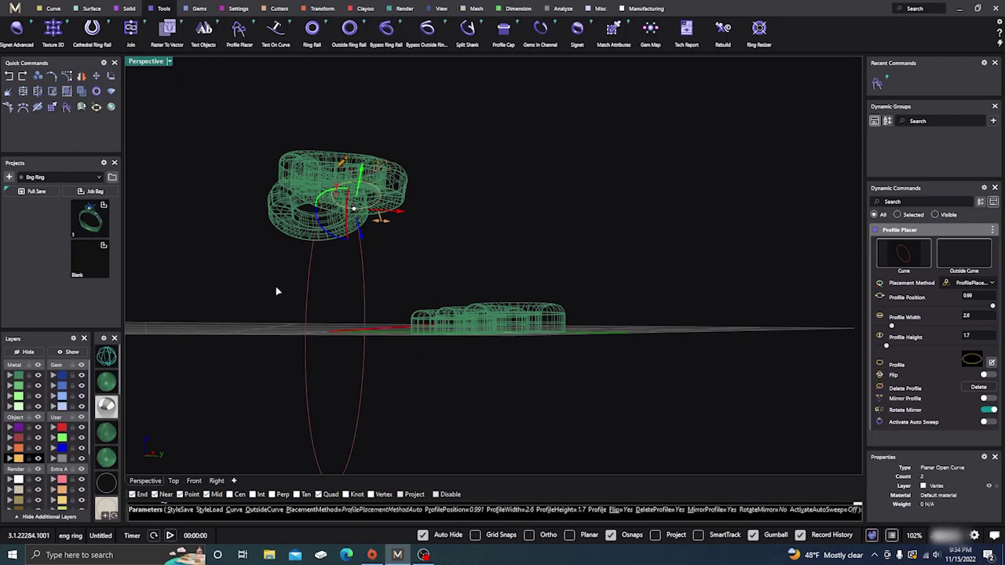
- Set the profile's height to 1.8 mm so it fits the end of the curved ring row
{"action": "right_click_drag", "start_coordinate": [277, 291], "coordinate": [498, 276]}
{"action": "scroll", "coordinate": [512, 299], "scroll_direction": "up", "scroll_amount": 5}
{"action": "scroll", "coordinate": [509, 279], "scroll_direction": "down", "scroll_amount": 5}
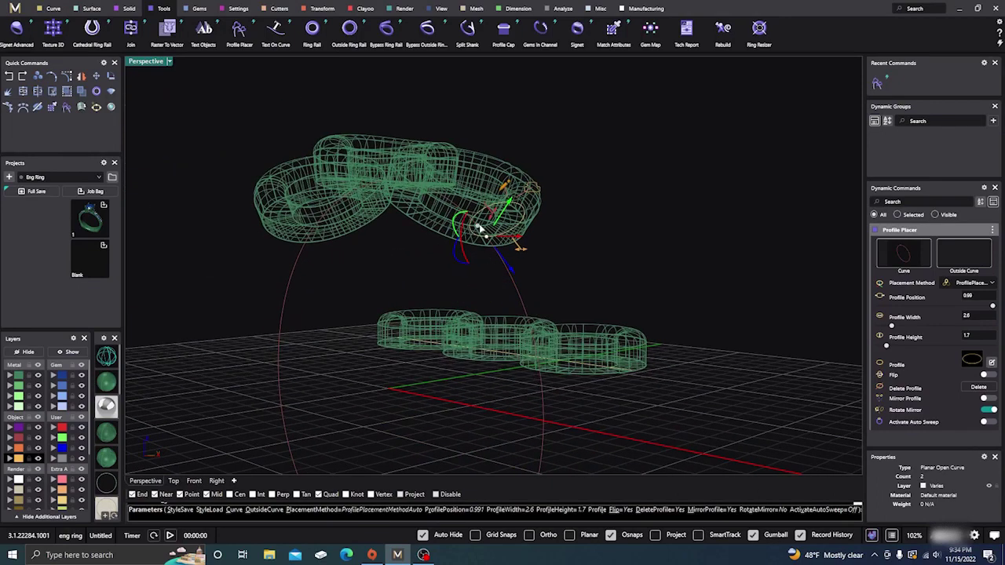
{"action": "mouse_move", "coordinate": [491, 216]}
{"action": "left_click_drag", "start_coordinate": [491, 218], "coordinate": [502, 207]}
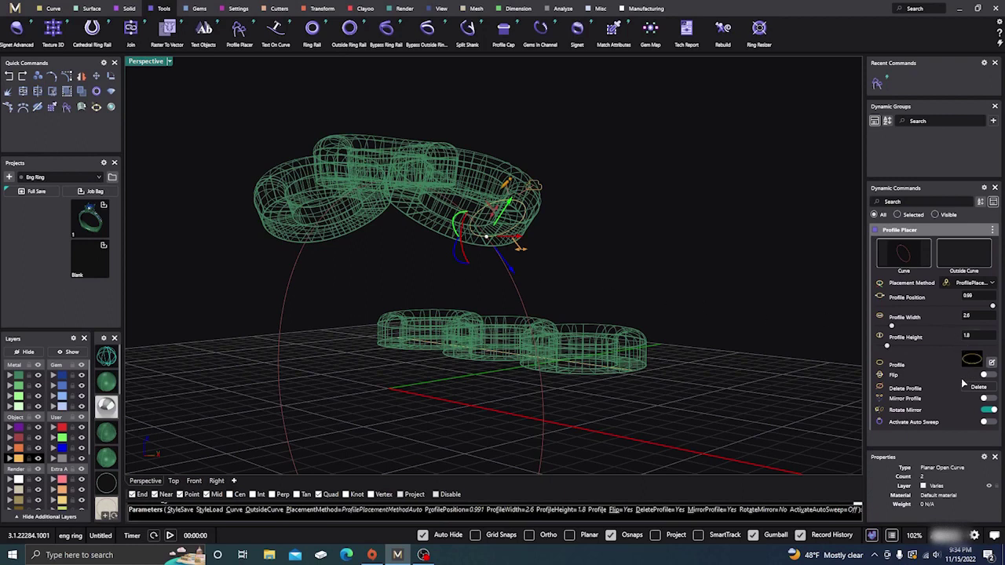
- Try the Mirror Profile option, leave it off, and finish placing the profile on the ring rail
{"action": "left_click", "coordinate": [988, 399]}
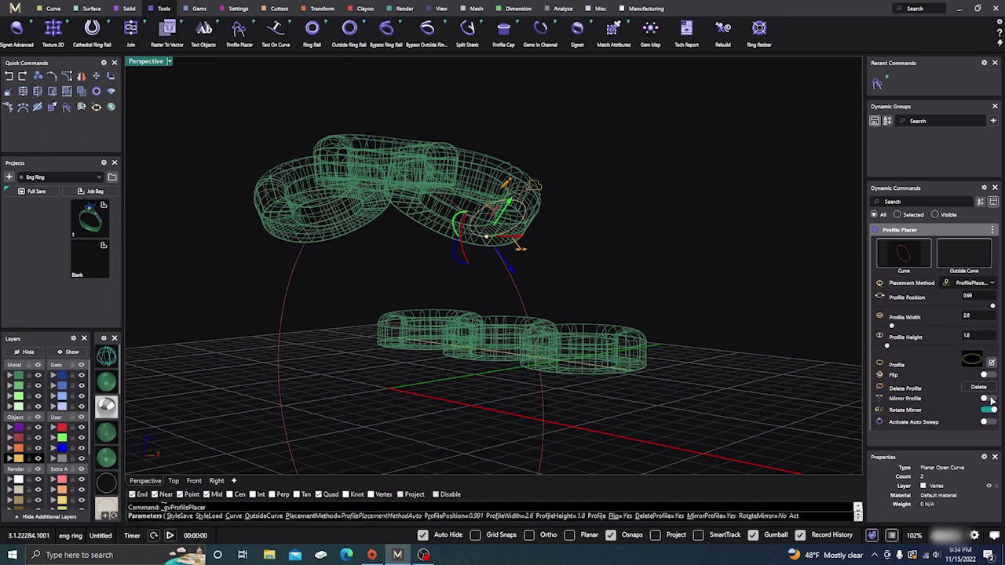
{"action": "left_click", "coordinate": [991, 400]}
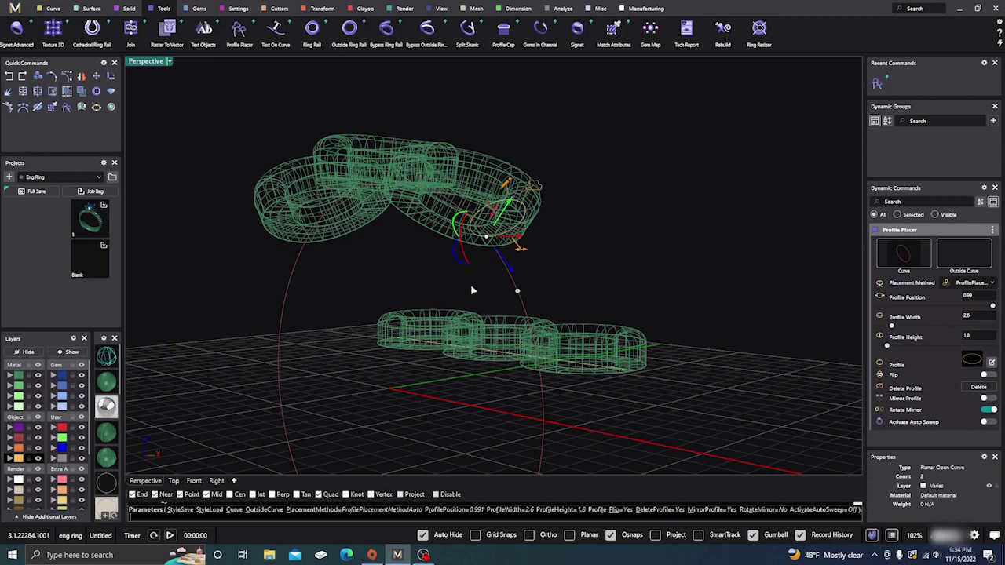
{"action": "right_click_drag", "start_coordinate": [373, 263], "coordinate": [417, 269]}
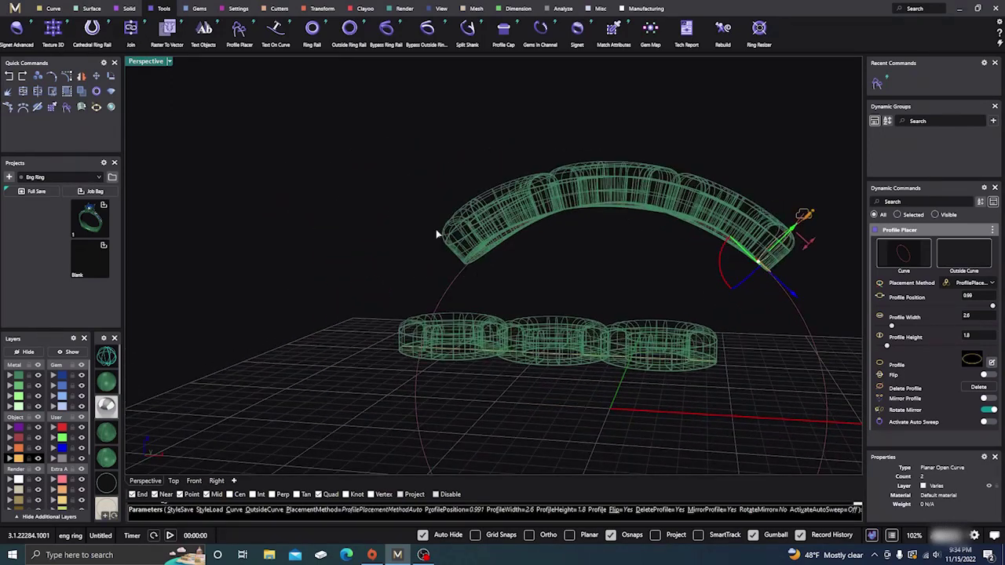
{"action": "scroll", "coordinate": [357, 234], "scroll_direction": "down", "scroll_amount": 3}
{"action": "key", "text": "Return"}
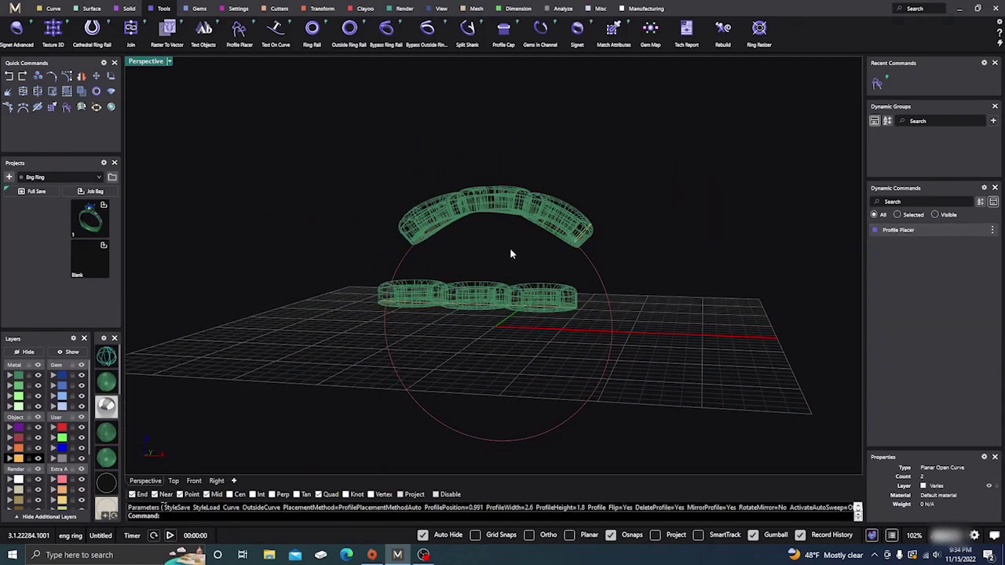
- Reopen Profile Placer for editing from the profile placed at the end of the curved ring row
{"action": "left_click", "coordinate": [582, 236], "text": "shift"}
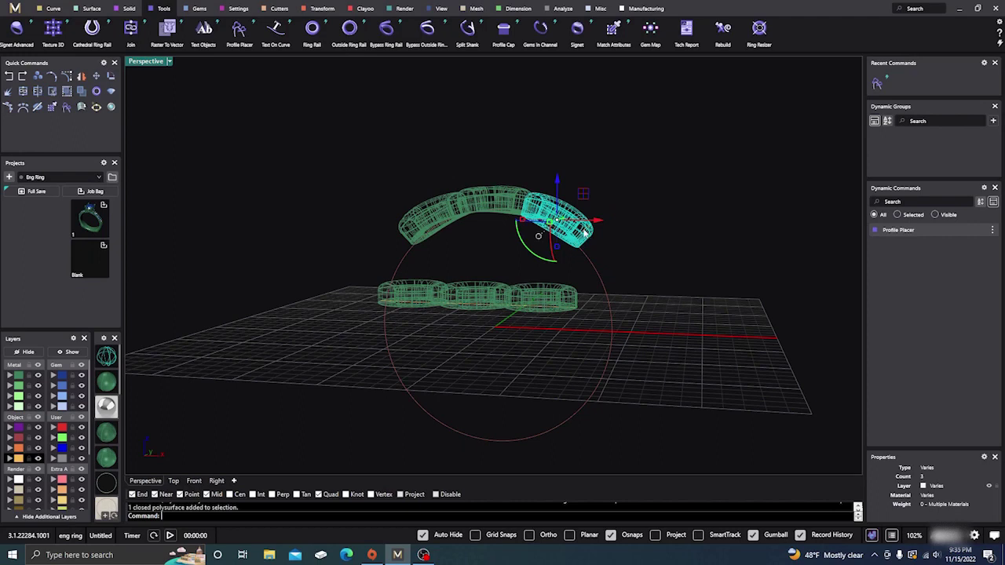
{"action": "left_click", "coordinate": [583, 235], "text": "shift"}
{"action": "left_click", "coordinate": [612, 257]}
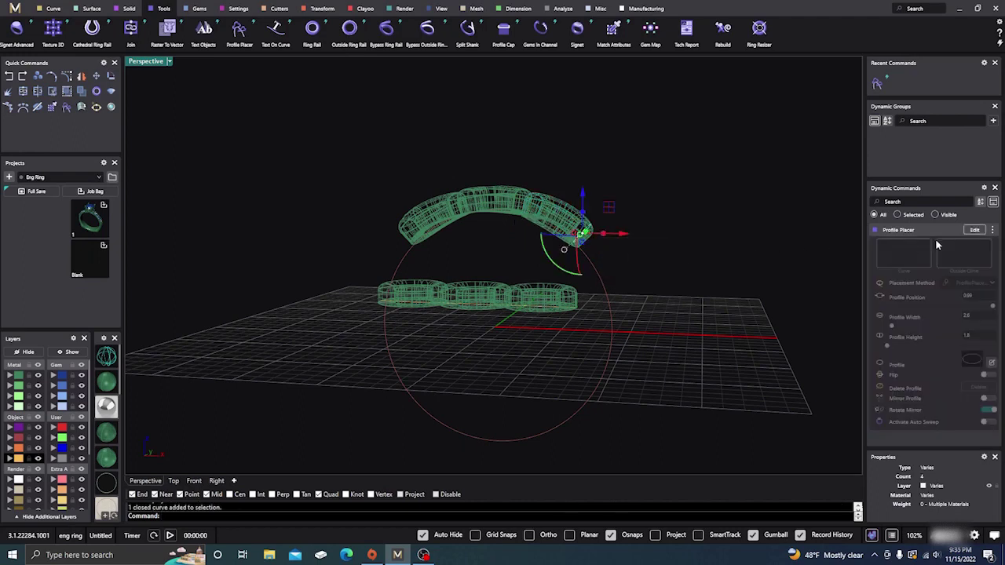
{"action": "left_click", "coordinate": [975, 230]}
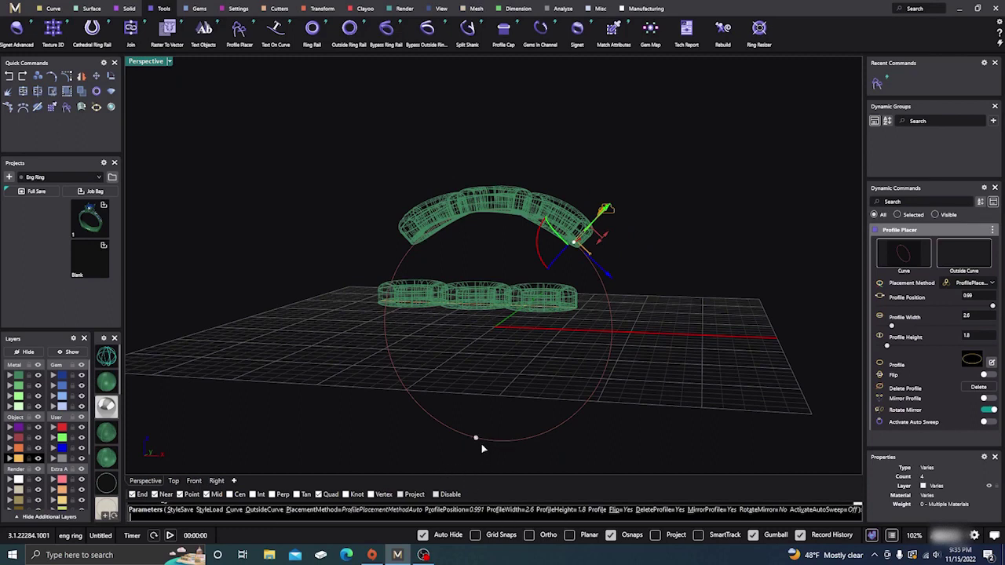
- Leave only the Quad object snap on and add a second profile at the bottom quadrant of the ring rail
{"action": "right_click_drag", "start_coordinate": [525, 393], "coordinate": [440, 395]}
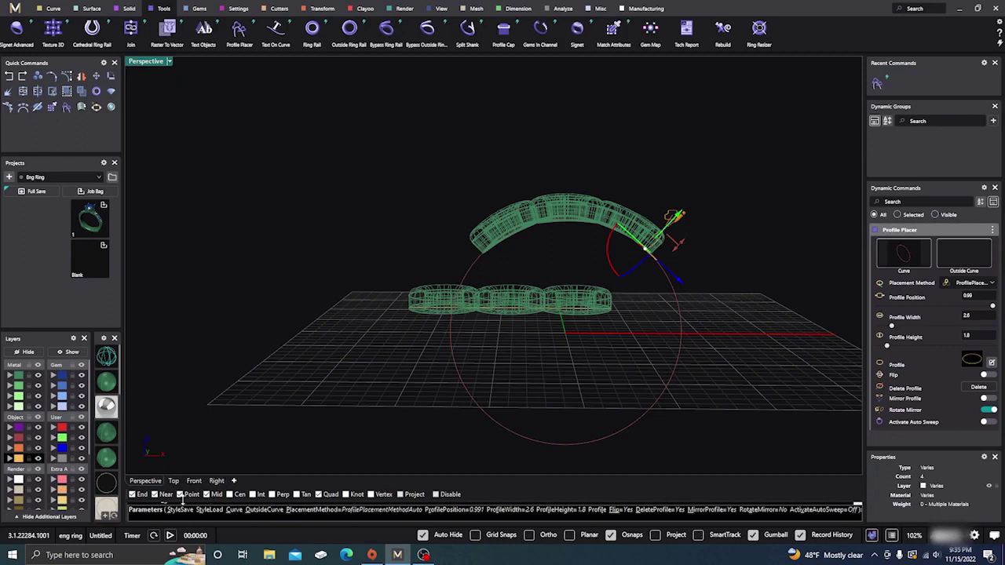
{"action": "left_click", "coordinate": [156, 495]}
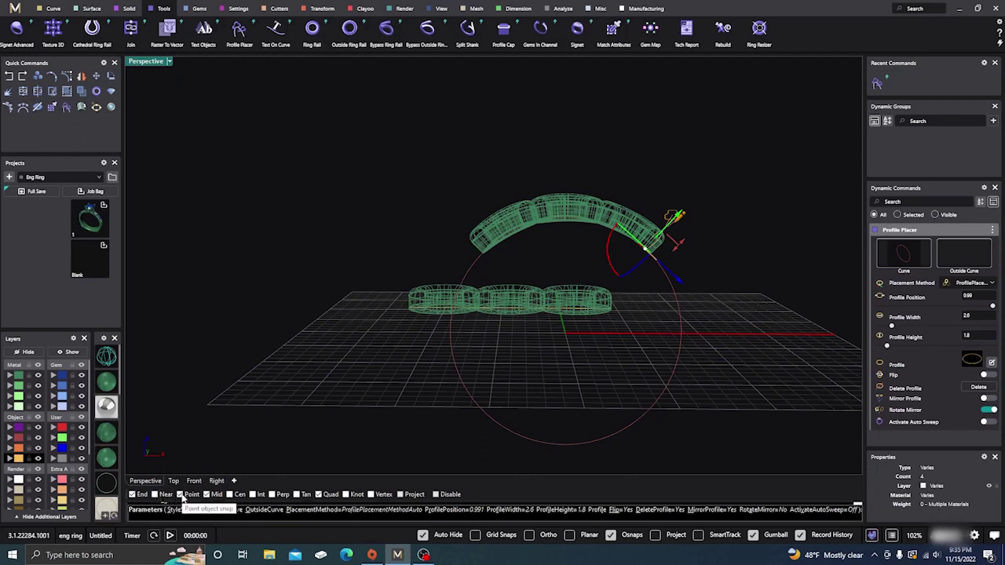
{"action": "left_click", "coordinate": [180, 495]}
{"action": "left_click", "coordinate": [207, 495]}
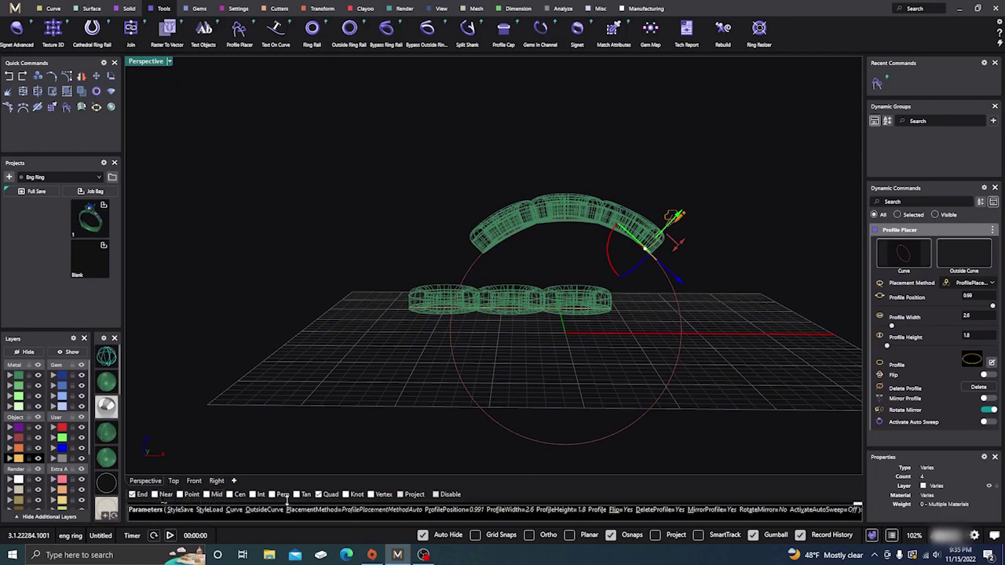
{"action": "left_click", "coordinate": [133, 495]}
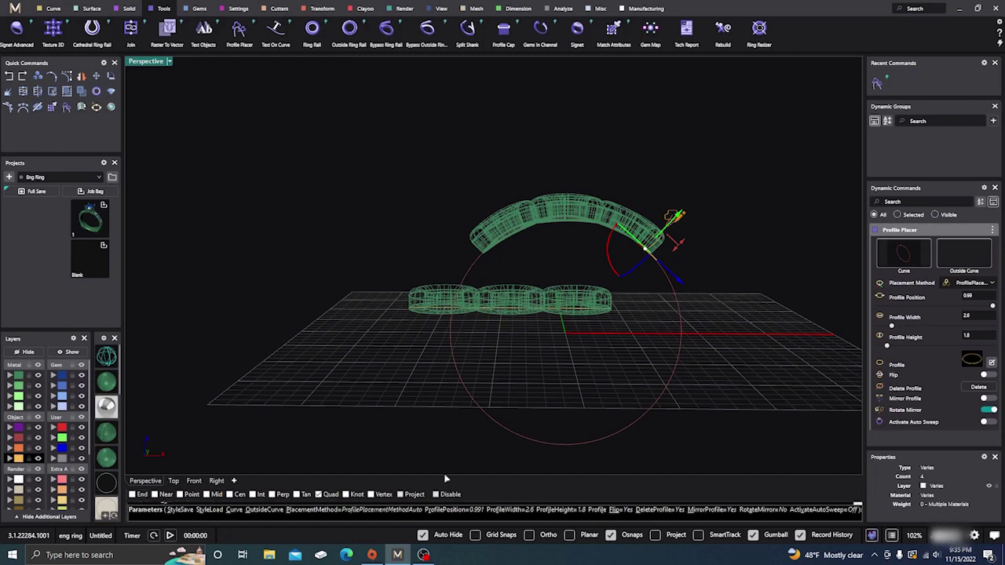
{"action": "left_click", "coordinate": [569, 445]}
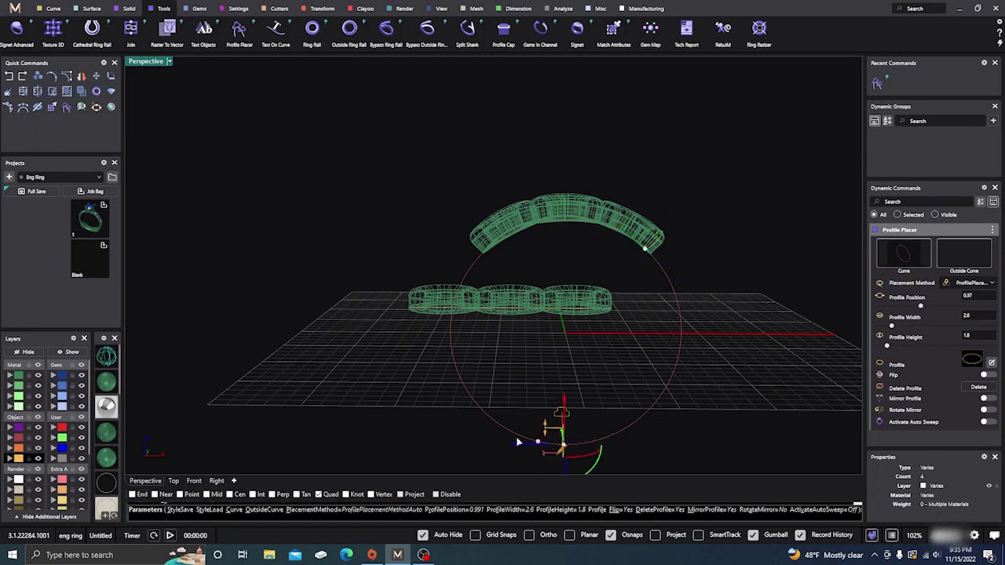
- Set the bottom profile's width to 5.4 mm and its height to 2.5 mm, and finish the profile placement
{"action": "right_click_drag", "start_coordinate": [401, 327], "coordinate": [321, 341]}
{"action": "left_click_drag", "start_coordinate": [307, 327], "coordinate": [313, 286]}
{"action": "right_click_drag", "start_coordinate": [416, 352], "coordinate": [372, 340]}
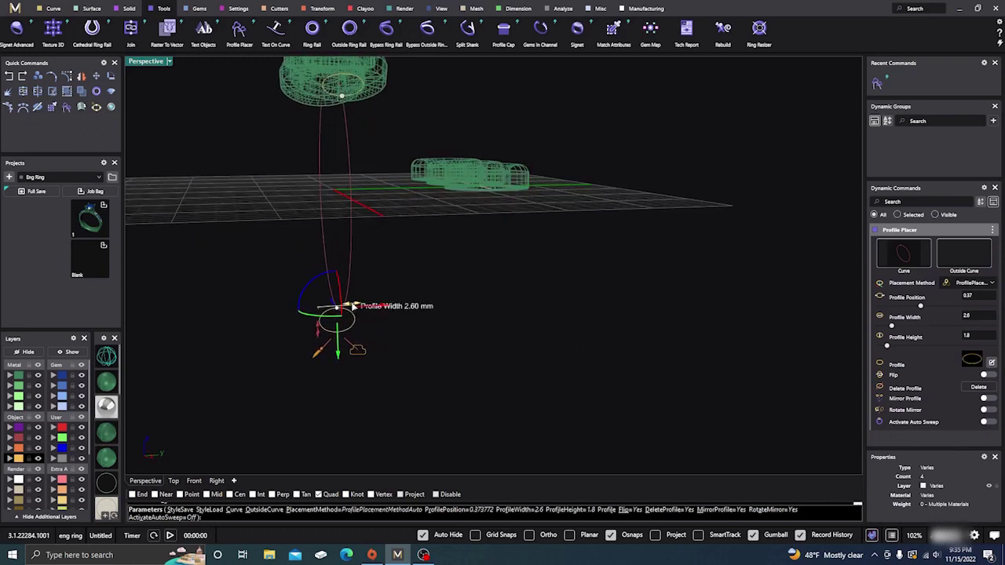
{"action": "left_click_drag", "start_coordinate": [353, 307], "coordinate": [381, 305]}
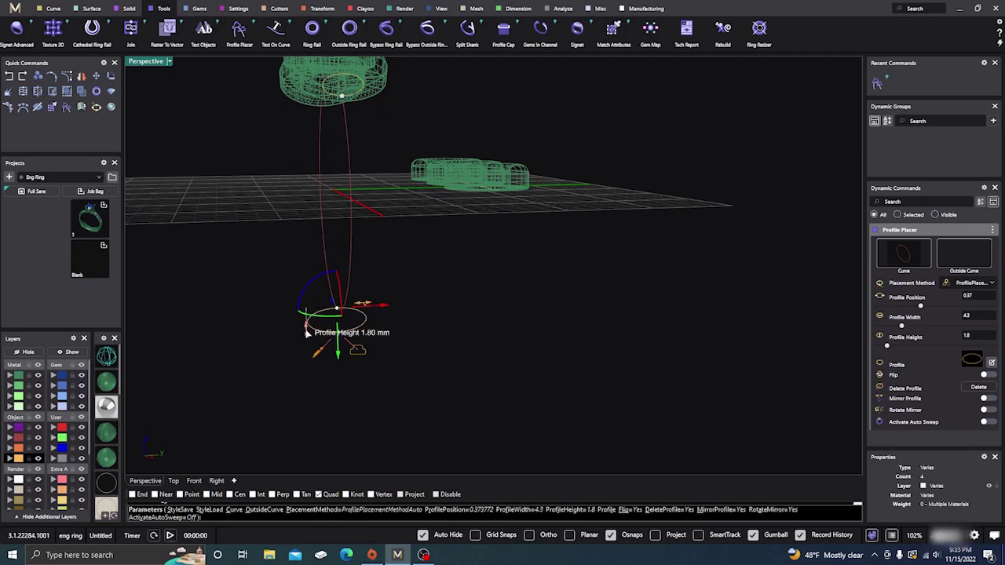
{"action": "left_click_drag", "start_coordinate": [308, 330], "coordinate": [307, 342]}
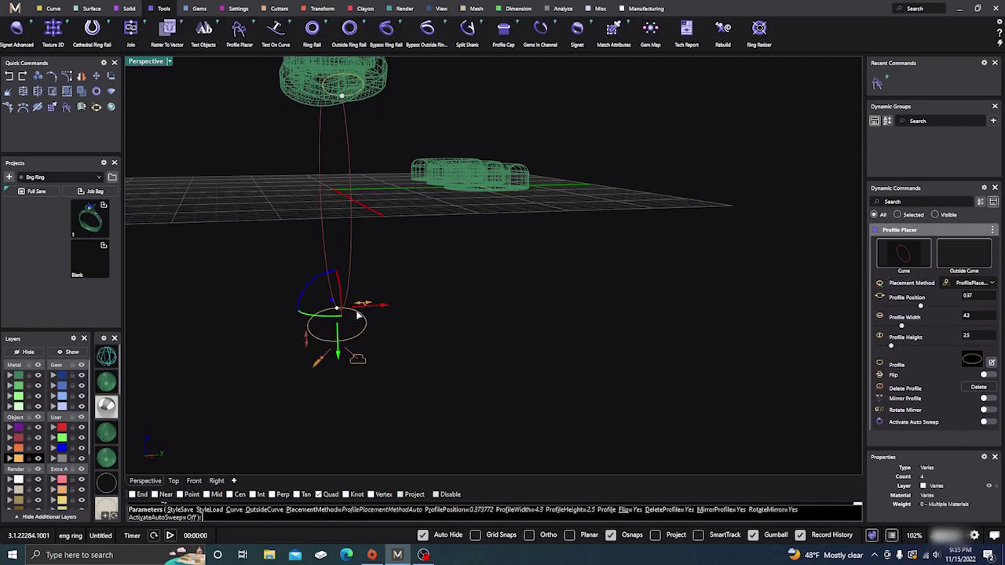
{"action": "left_click_drag", "start_coordinate": [363, 305], "coordinate": [378, 305]}
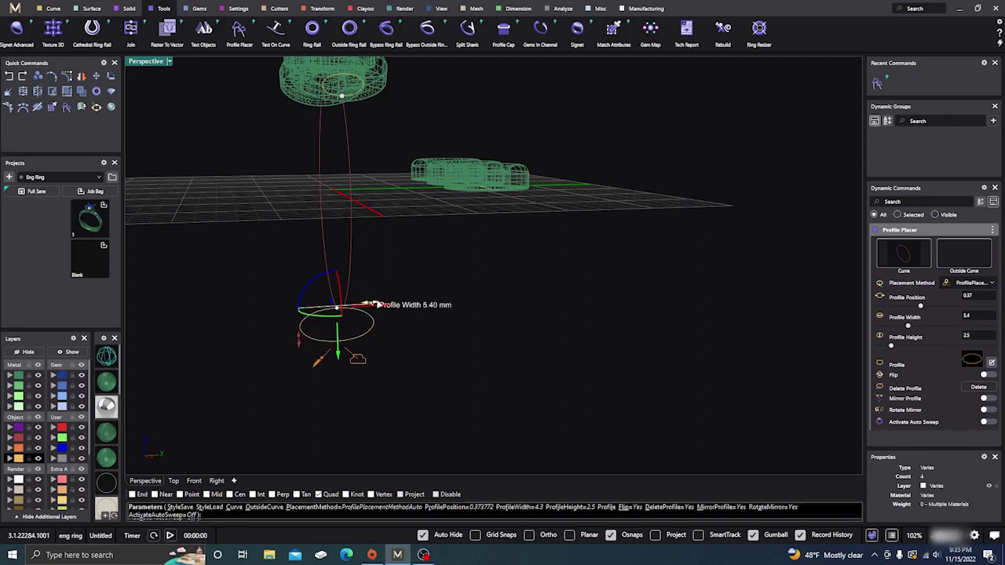
{"action": "right_click_drag", "start_coordinate": [378, 304], "coordinate": [486, 300]}
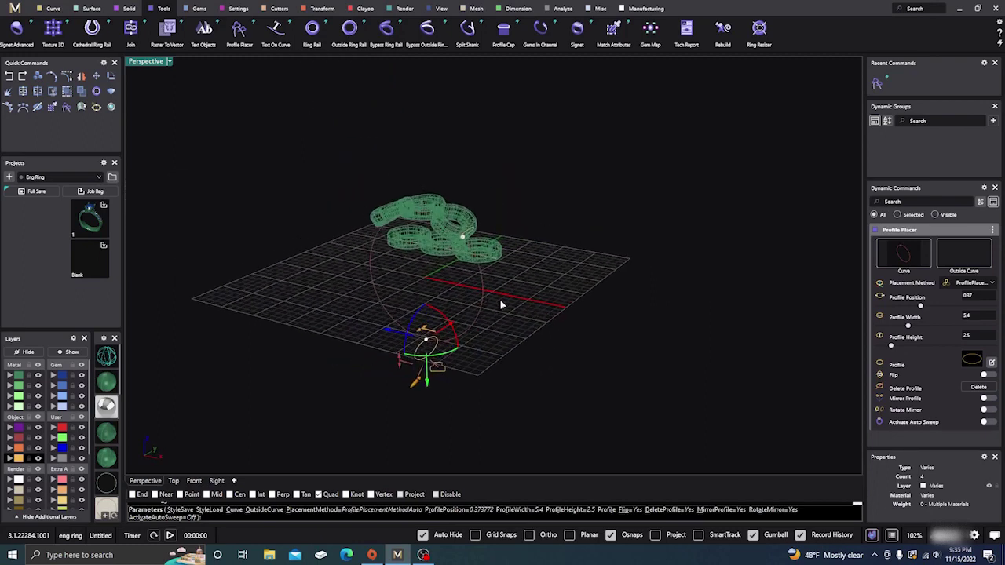
{"action": "right_click", "coordinate": [501, 300]}
- Mirror a copy of the end profile to the other end of the curved ring row, with the mirror plane through 0,0,0
{"action": "scroll", "coordinate": [464, 274], "scroll_direction": "up", "scroll_amount": 3}
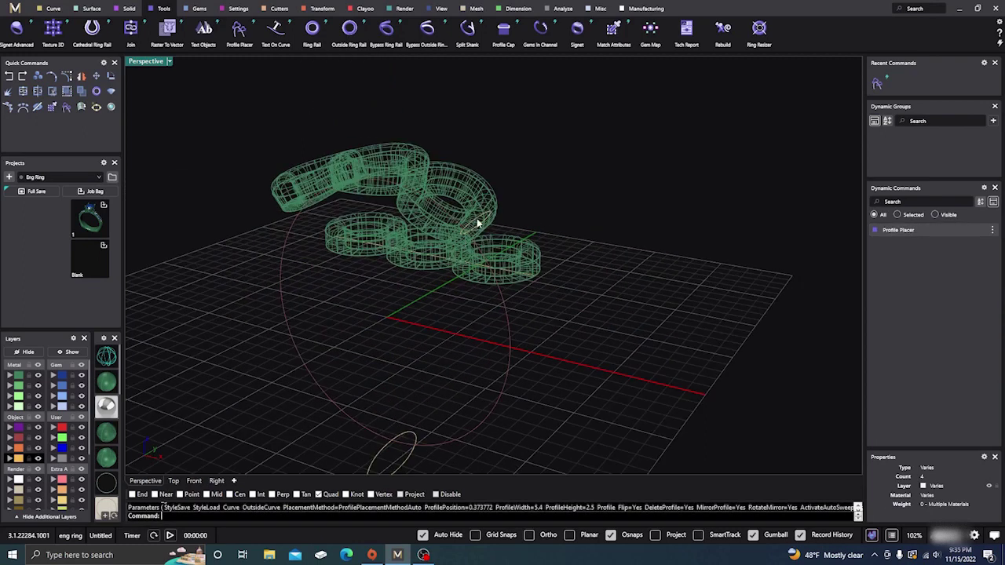
{"action": "left_click", "coordinate": [477, 224]}
{"action": "left_click", "coordinate": [506, 246]}
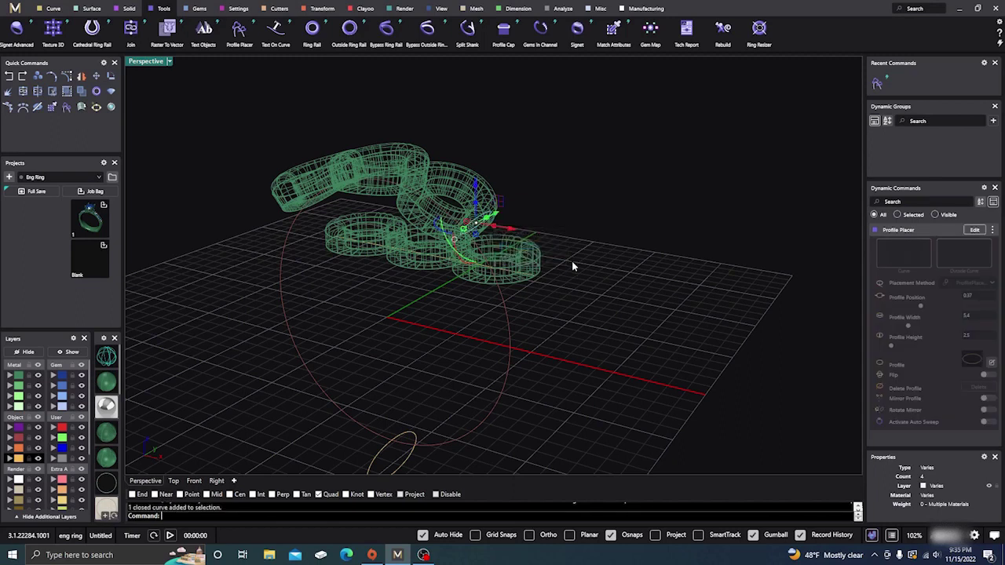
{"action": "scroll", "coordinate": [573, 262], "scroll_direction": "down", "scroll_amount": 3}
{"action": "left_click", "coordinate": [81, 76]}
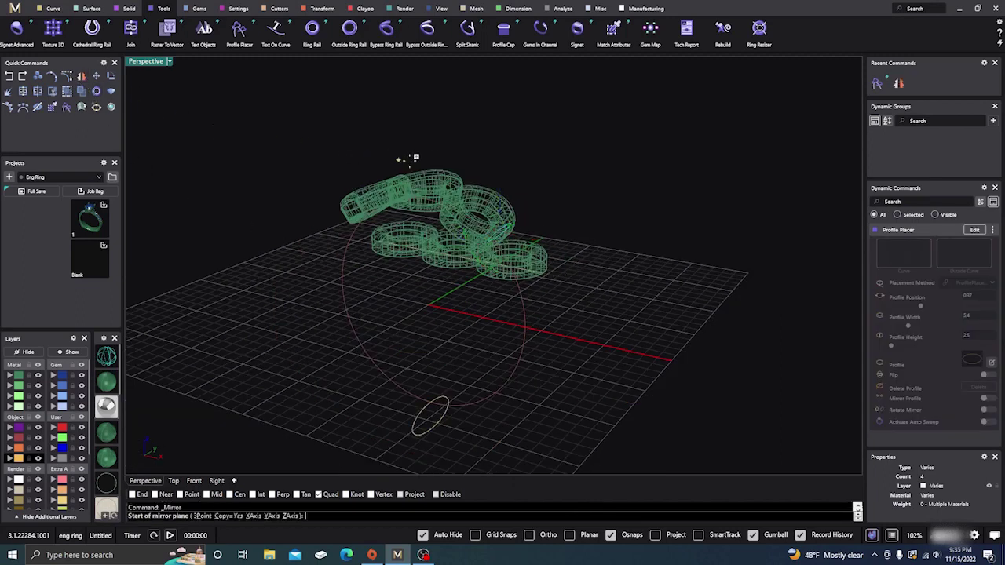
{"action": "type", "text": "0,0,0"}
{"action": "key", "text": "Return"}
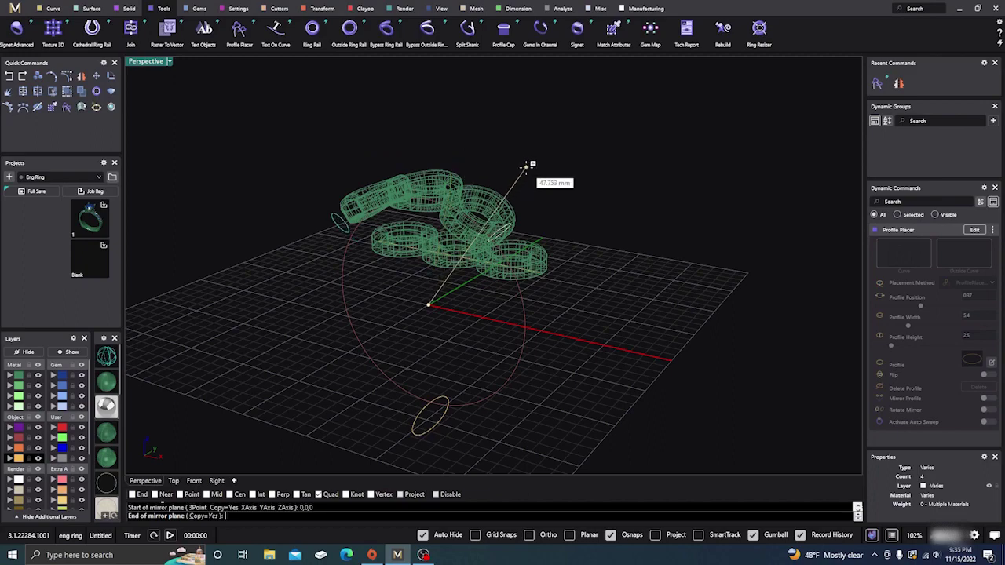
{"action": "left_click", "coordinate": [560, 183]}
{"action": "left_click", "coordinate": [565, 182]}
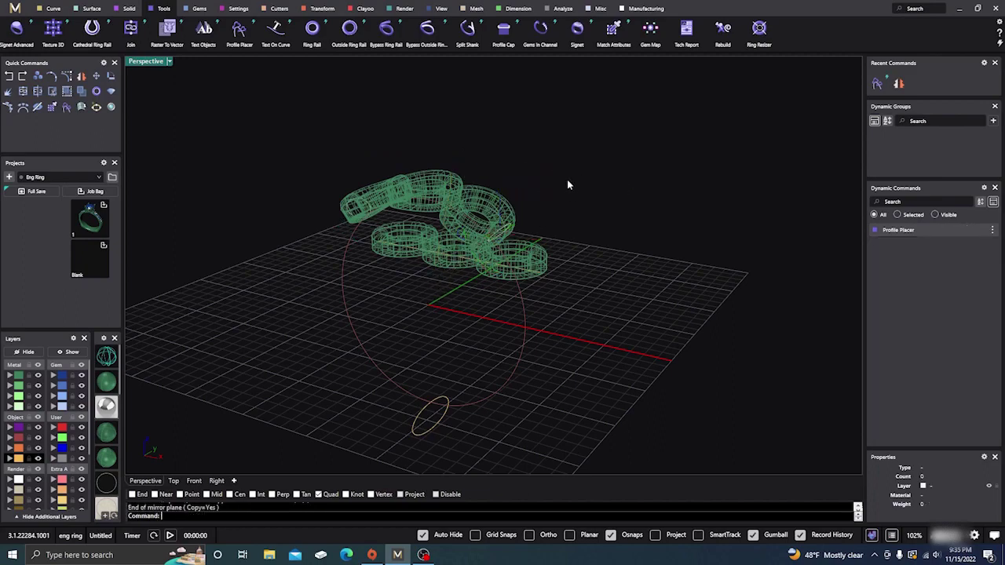
- Move the flat three-ring row and its curve to the grey user layer User 04 and hide that layer
{"action": "right_click_drag", "start_coordinate": [566, 284], "coordinate": [475, 271]}
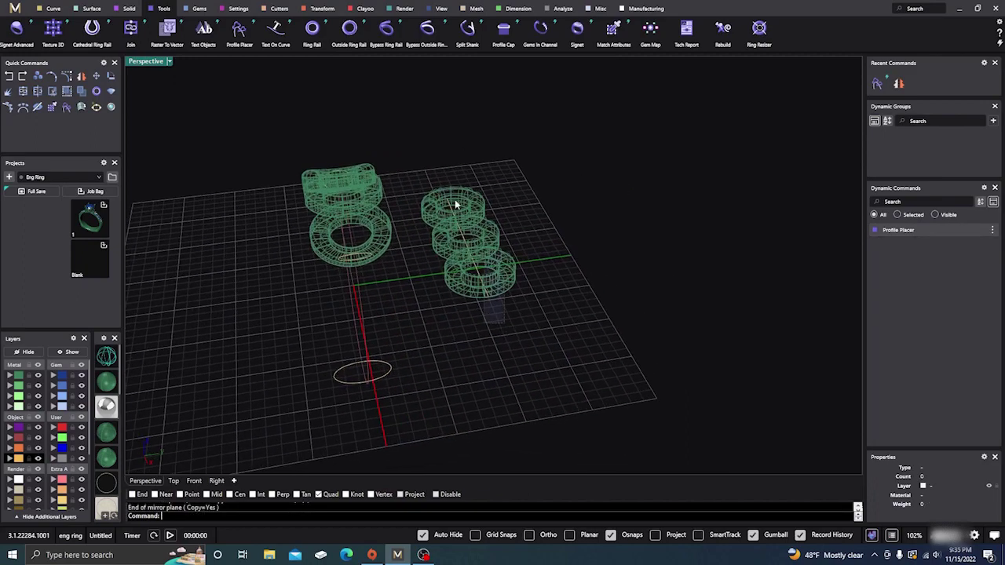
{"action": "left_click", "coordinate": [460, 202]}
{"action": "left_click", "coordinate": [60, 459]}
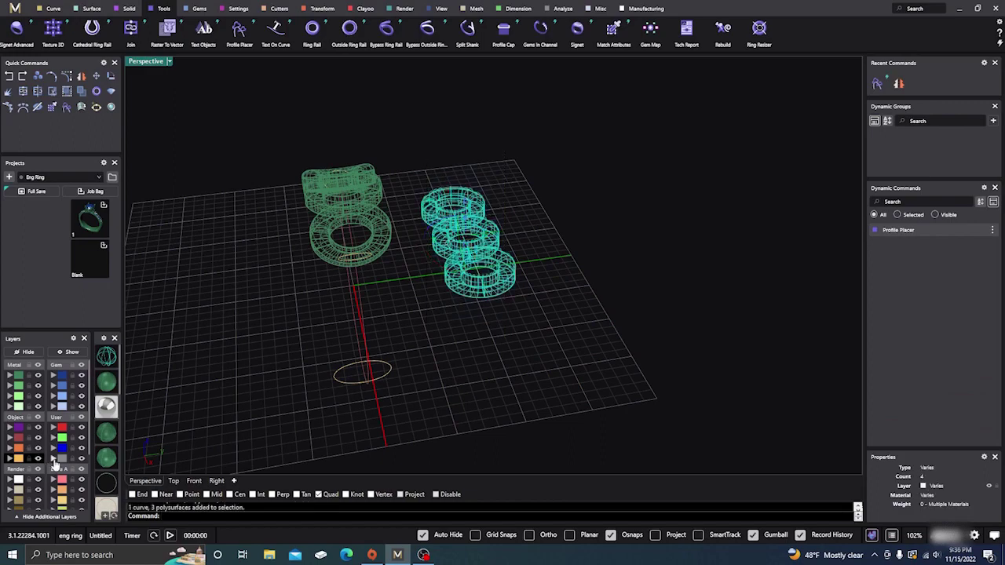
{"action": "left_click", "coordinate": [81, 459]}
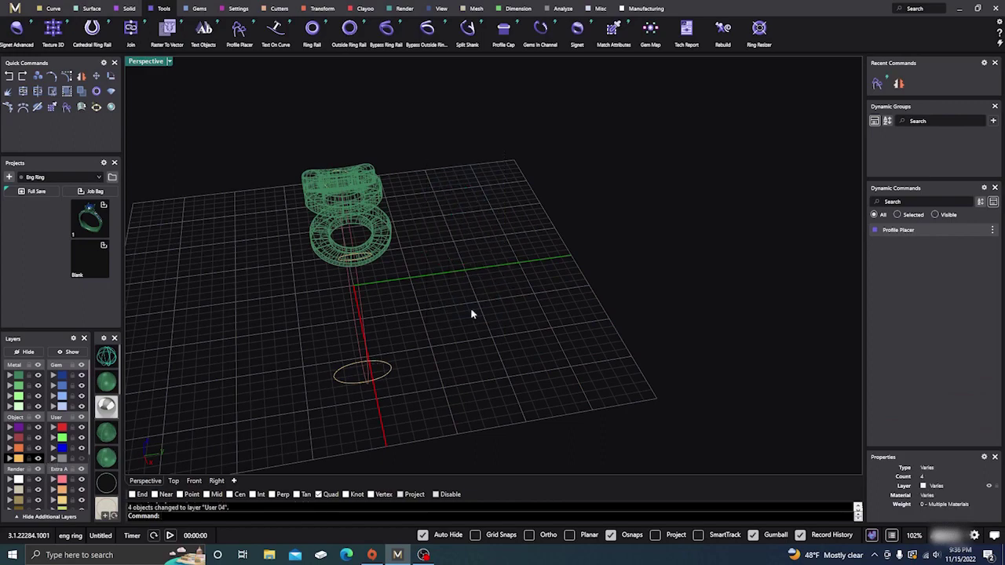
- Try a Sweep 1 along the ring rail through the two end profiles and the bottom profile
{"action": "right_click_drag", "start_coordinate": [533, 300], "coordinate": [586, 337]}
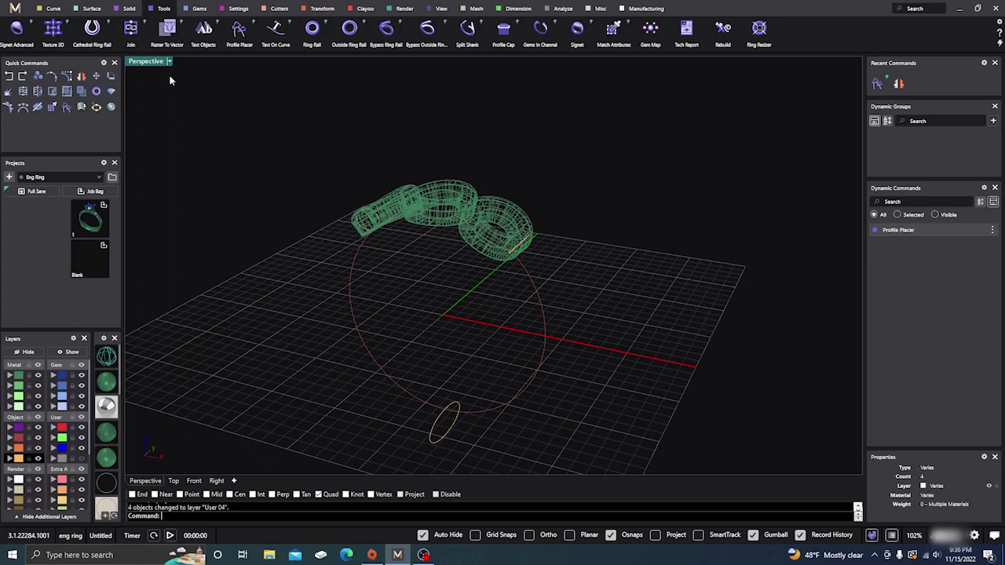
{"action": "left_click", "coordinate": [93, 11]}
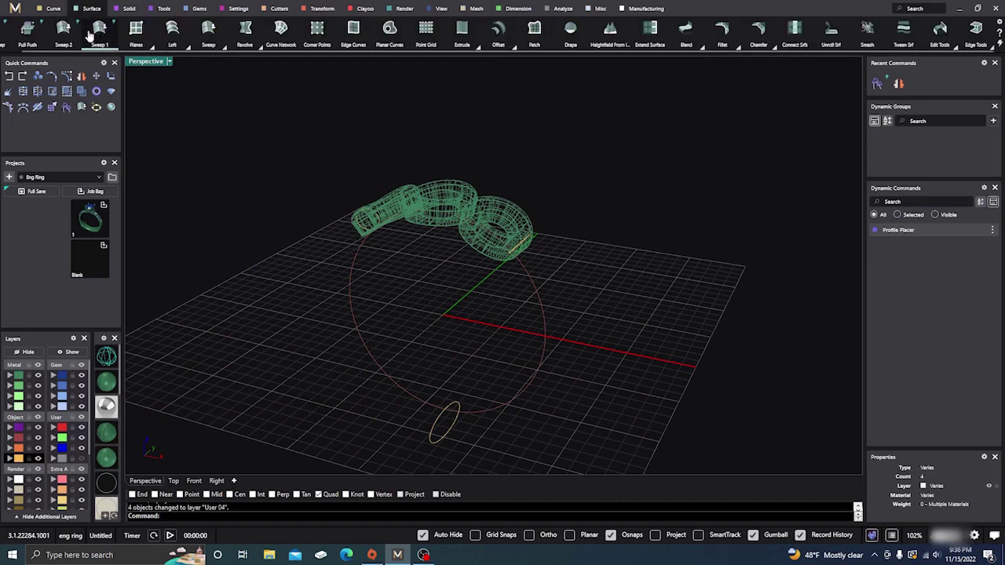
{"action": "left_click", "coordinate": [99, 29]}
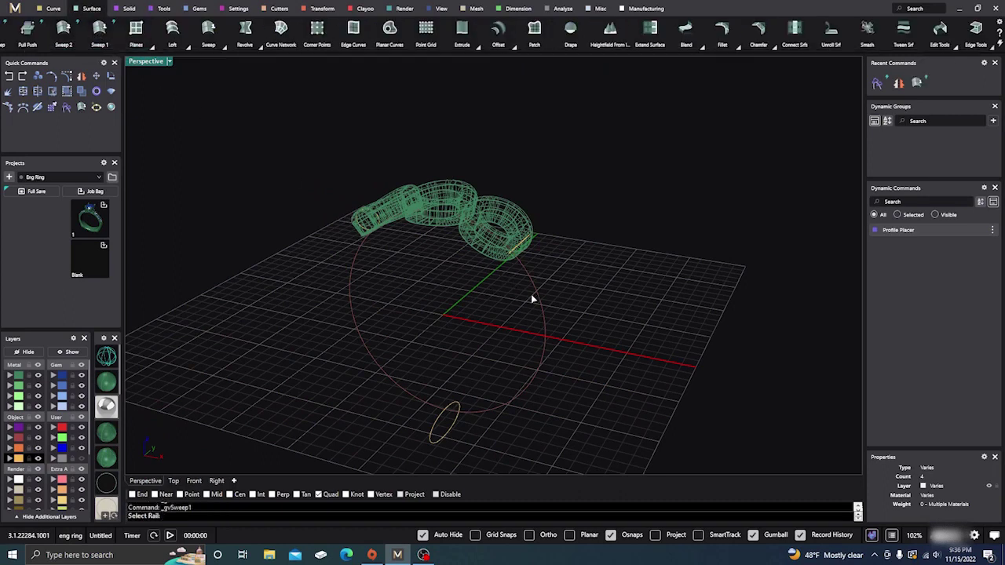
{"action": "left_click", "coordinate": [540, 318]}
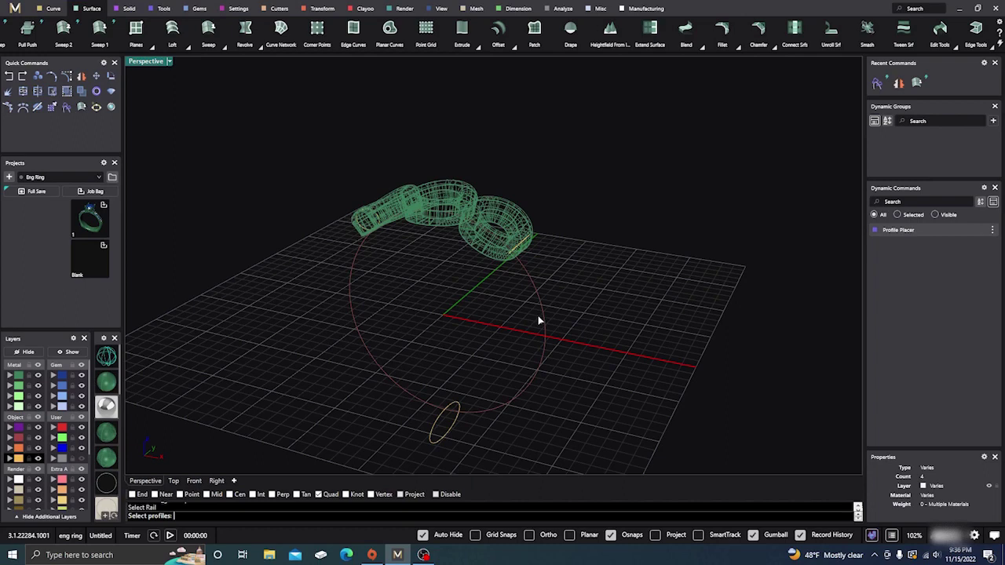
{"action": "left_click", "coordinate": [519, 251]}
{"action": "left_click", "coordinate": [438, 443]}
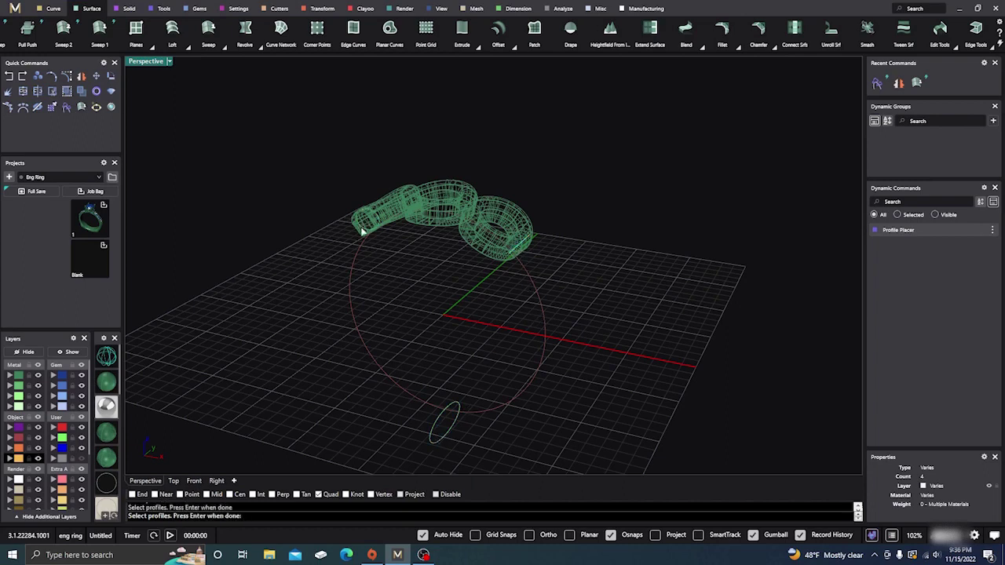
{"action": "right_click_drag", "start_coordinate": [363, 227], "coordinate": [424, 278]}
{"action": "key", "text": "Return"}
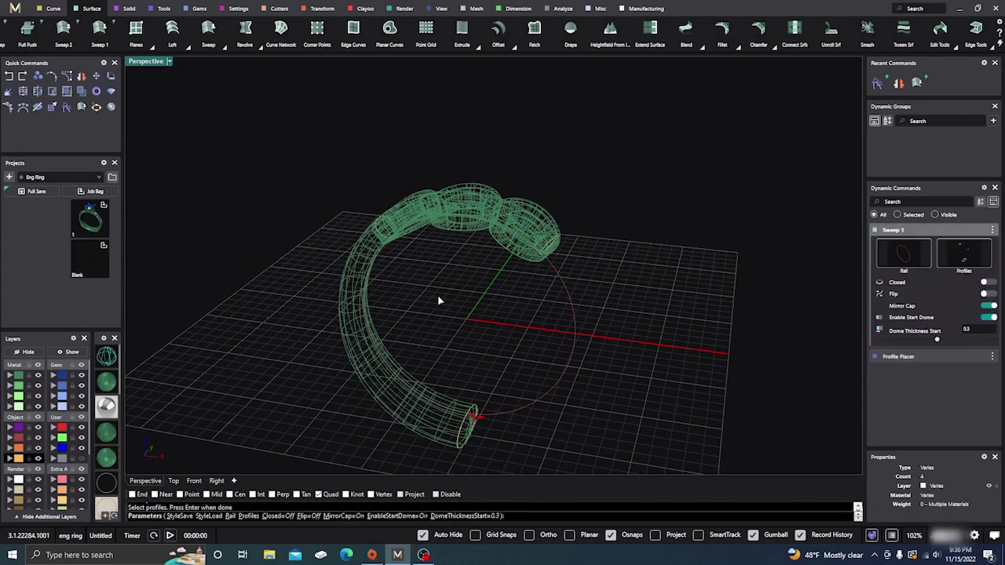
- Try the sweep with the Closed option on, orbit around it, and turn Closed off again
{"action": "left_click", "coordinate": [987, 284]}
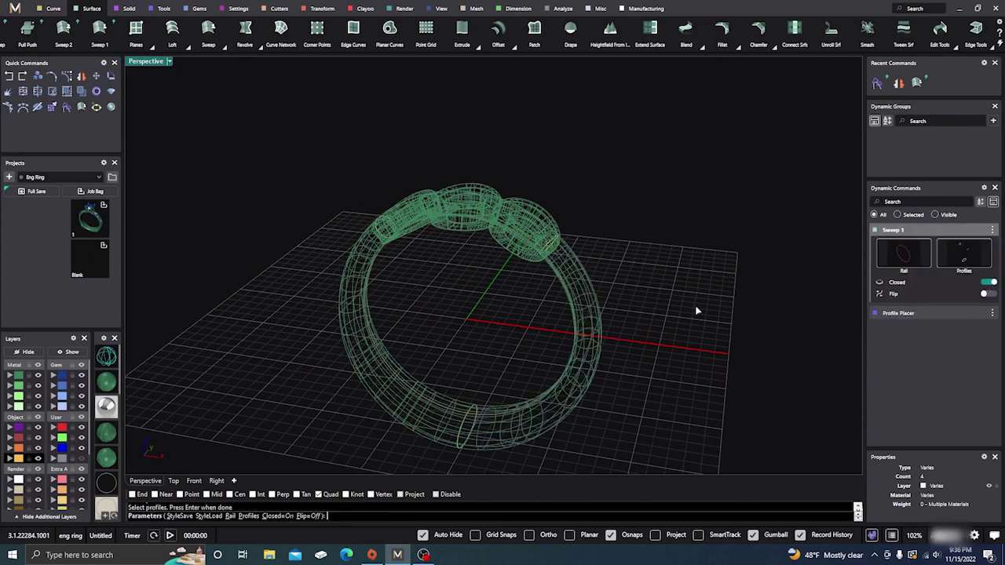
{"action": "mouse_move", "coordinate": [696, 307]}
{"action": "right_mouse_down"}
{"action": "mouse_move", "coordinate": [668, 312]}
{"action": "mouse_move", "coordinate": [691, 295]}
{"action": "right_mouse_up"}
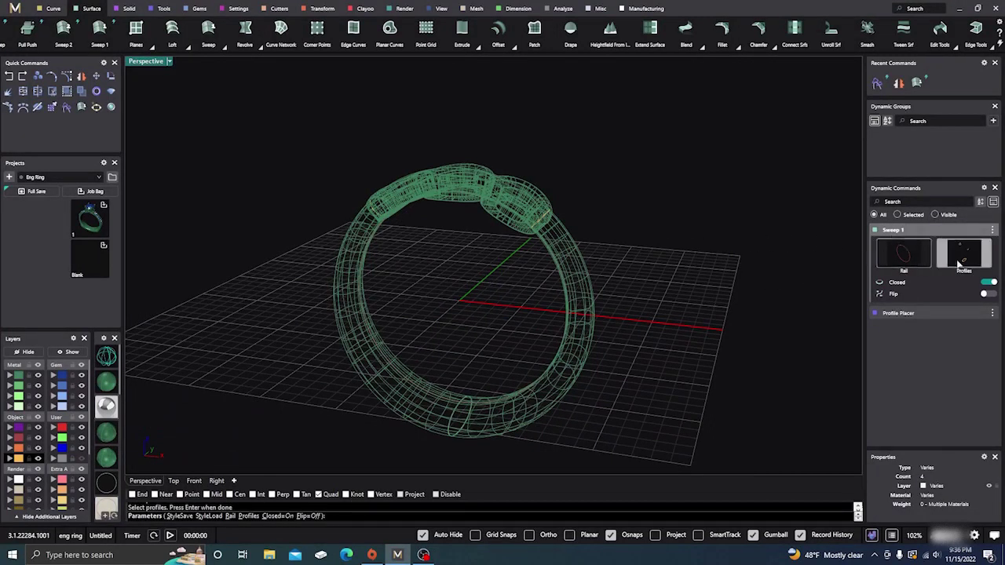
{"action": "left_click", "coordinate": [986, 283]}
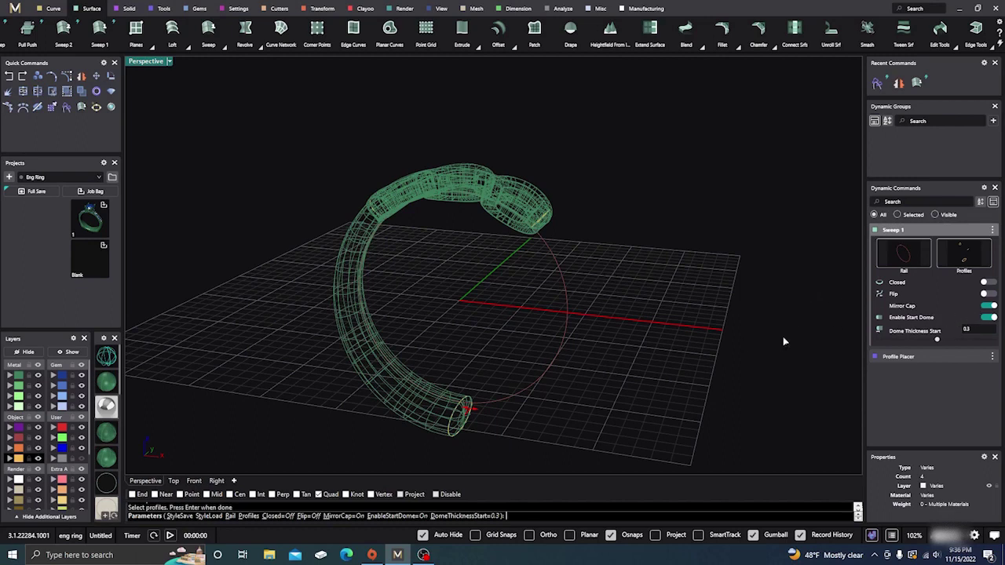
- Try the sweep with Mirror Cap and Enable Start Dome off, view it in shaded display, and leave the command
{"action": "left_click", "coordinate": [991, 307]}
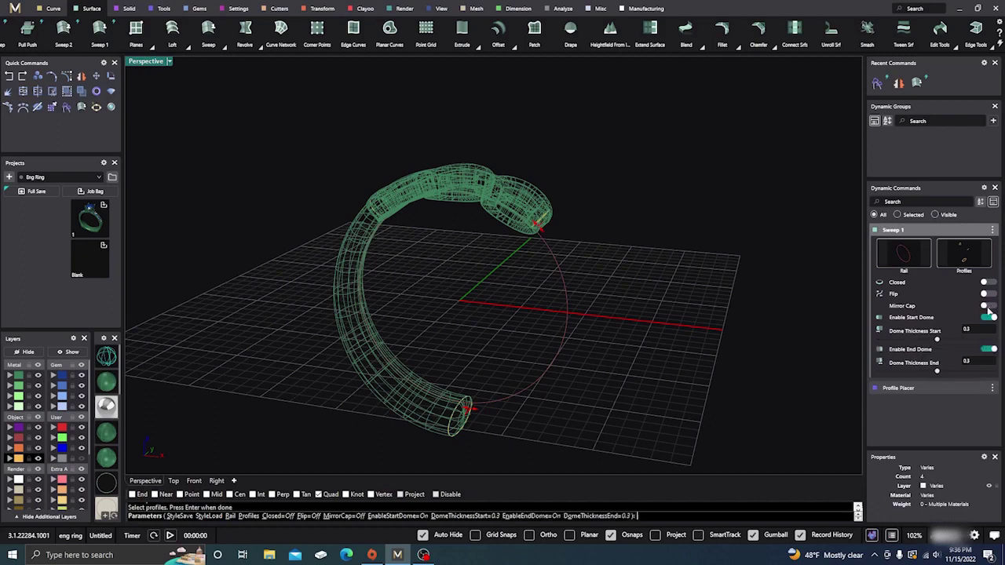
{"action": "left_click", "coordinate": [989, 350]}
{"action": "left_click", "coordinate": [990, 318]}
{"action": "right_click_drag", "start_coordinate": [643, 324], "coordinate": [680, 335]}
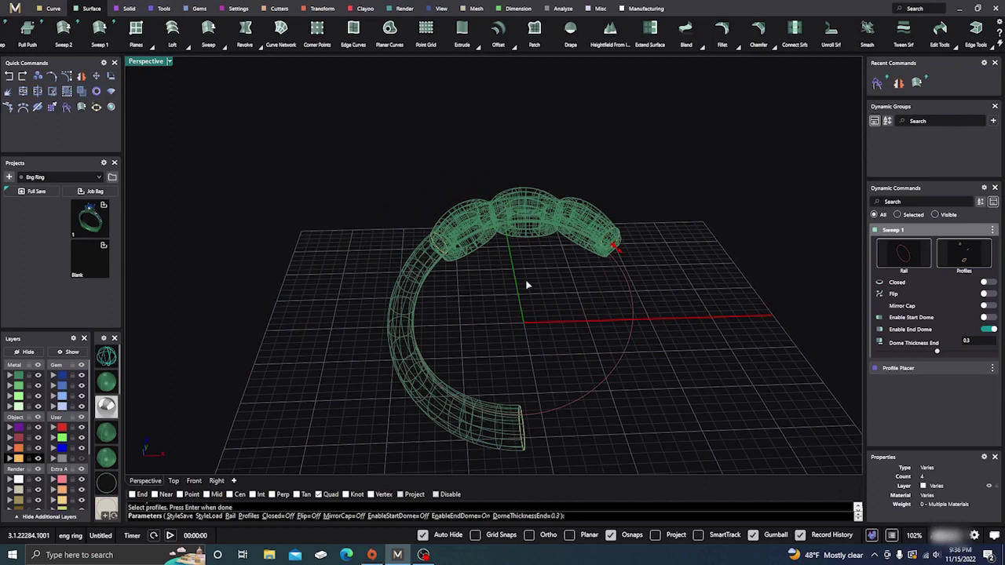
{"action": "scroll", "coordinate": [515, 279], "scroll_direction": "up", "scroll_amount": 5}
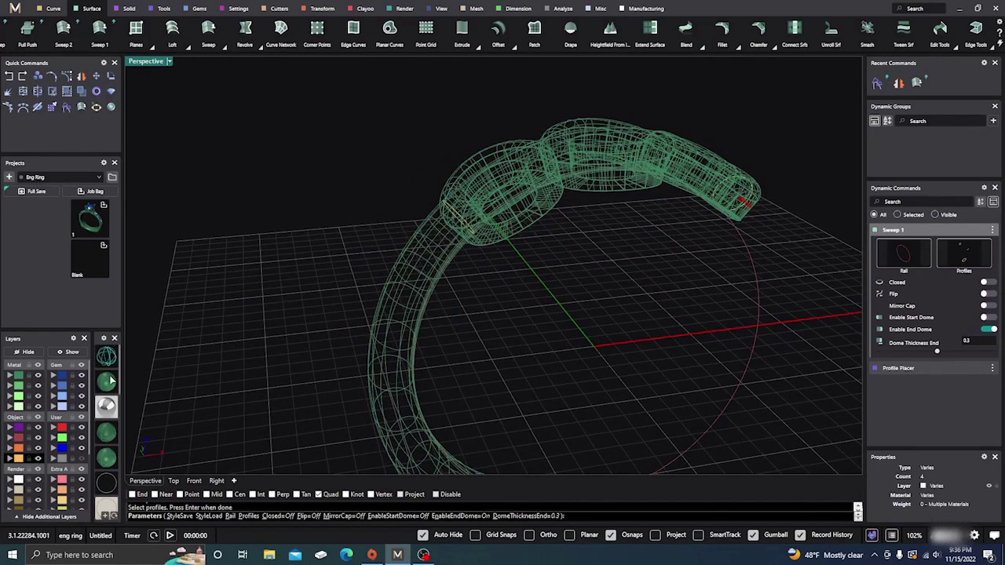
{"action": "mouse_move", "coordinate": [251, 336]}
{"action": "right_mouse_down"}
{"action": "mouse_move", "coordinate": [258, 330]}
{"action": "mouse_move", "coordinate": [225, 339]}
{"action": "right_mouse_up"}
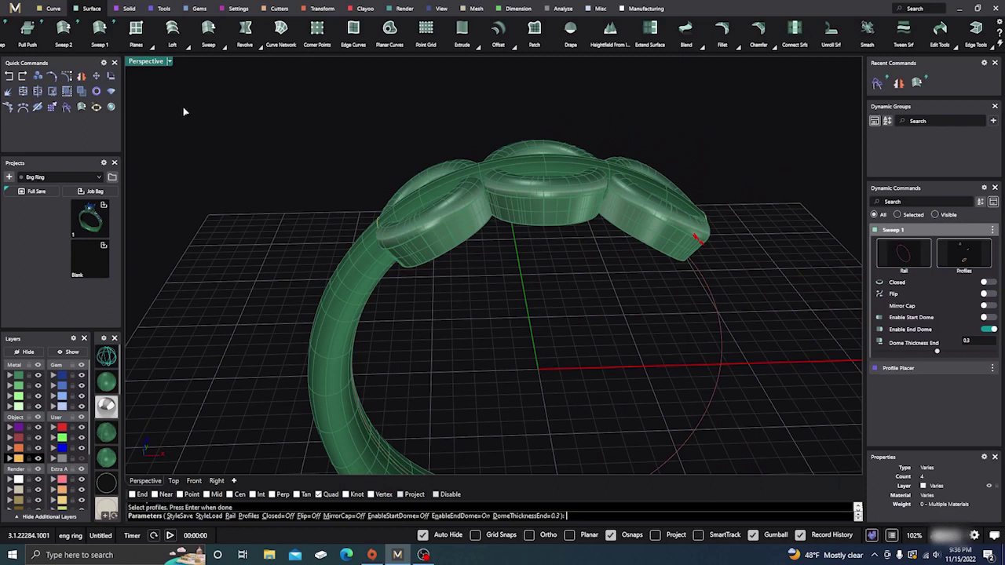
{"action": "key", "text": "Return"}
{"action": "right_click_drag", "start_coordinate": [313, 226], "coordinate": [343, 194]}
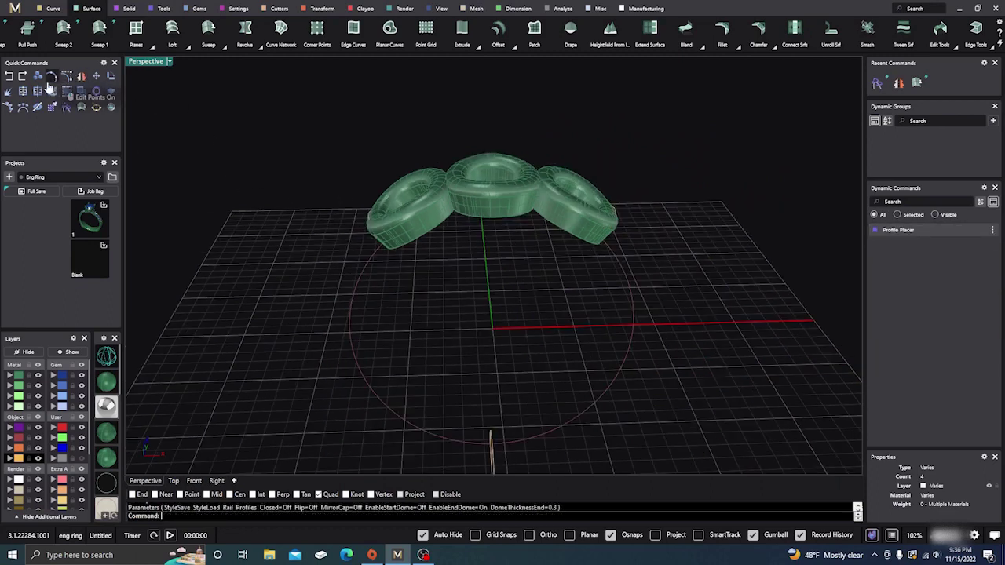
- Sweep 1 along the ring rail through one end profile and the bottom profile to form half of the shank
{"action": "left_click", "coordinate": [99, 32]}
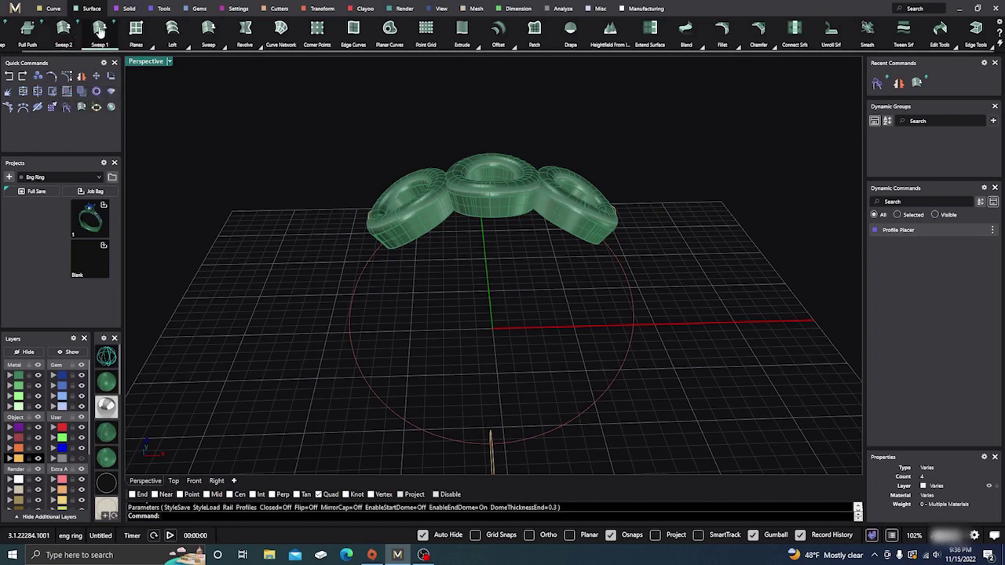
{"action": "left_click", "coordinate": [348, 304]}
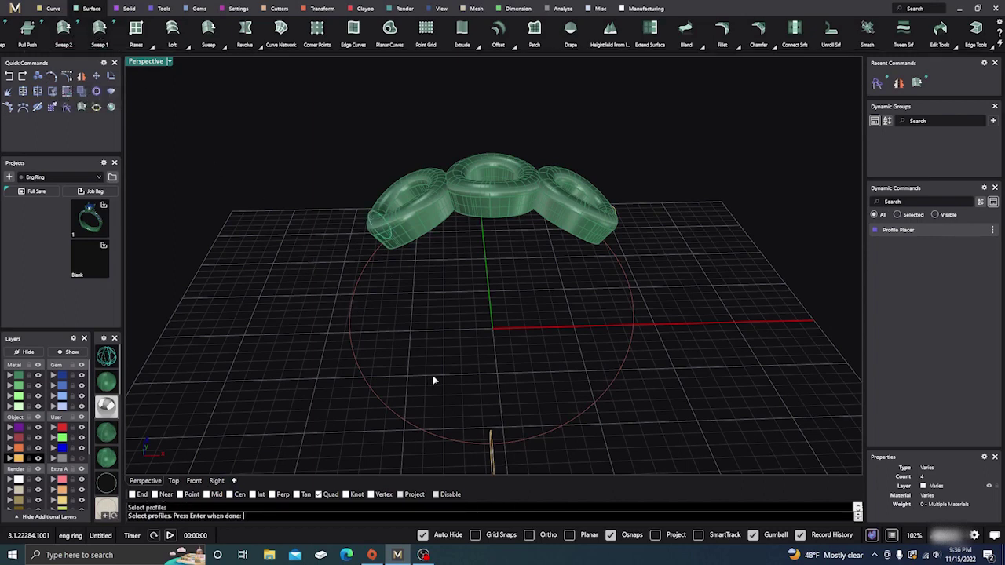
{"action": "left_click", "coordinate": [488, 434]}
{"action": "key", "text": "Return"}
{"action": "right_click_drag", "start_coordinate": [458, 355], "coordinate": [707, 322]}
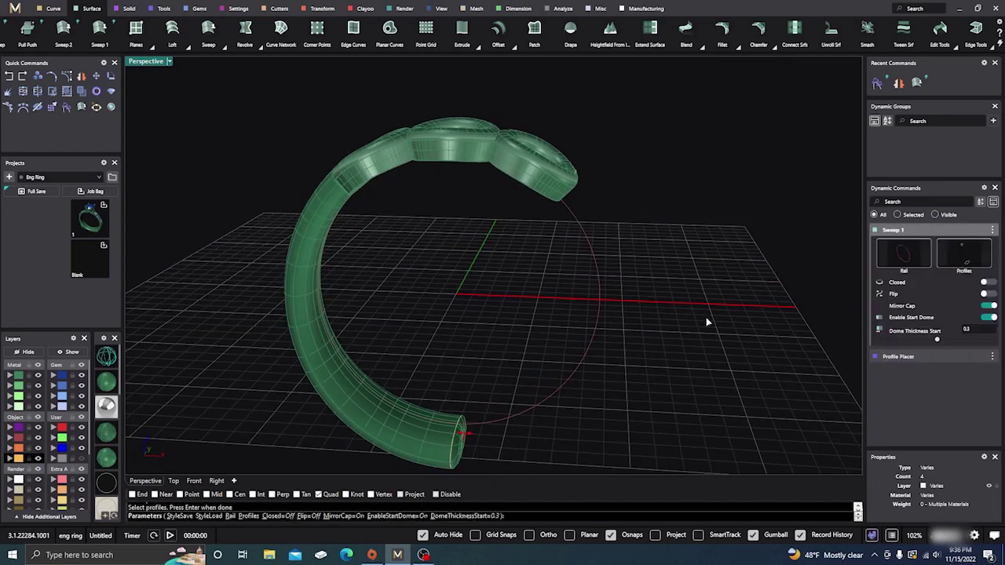
- Disable Mirror Cap and Enable Start Dome for the half-shank sweep, keep the end dome, and finish the sweep
{"action": "left_click", "coordinate": [992, 307]}
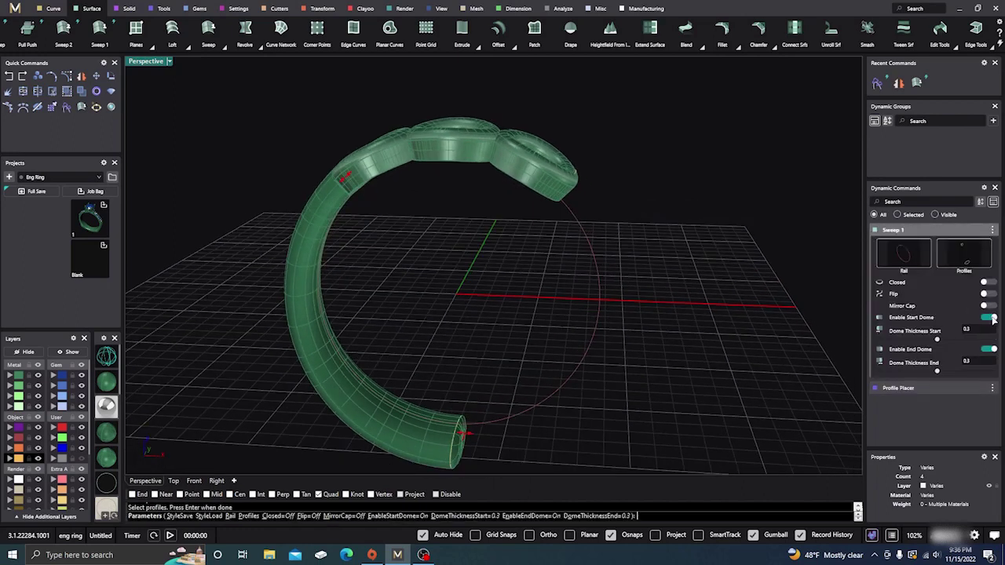
{"action": "left_click", "coordinate": [992, 318]}
{"action": "right_click_drag", "start_coordinate": [738, 313], "coordinate": [431, 227]}
{"action": "scroll", "coordinate": [431, 226], "scroll_direction": "up", "scroll_amount": 4}
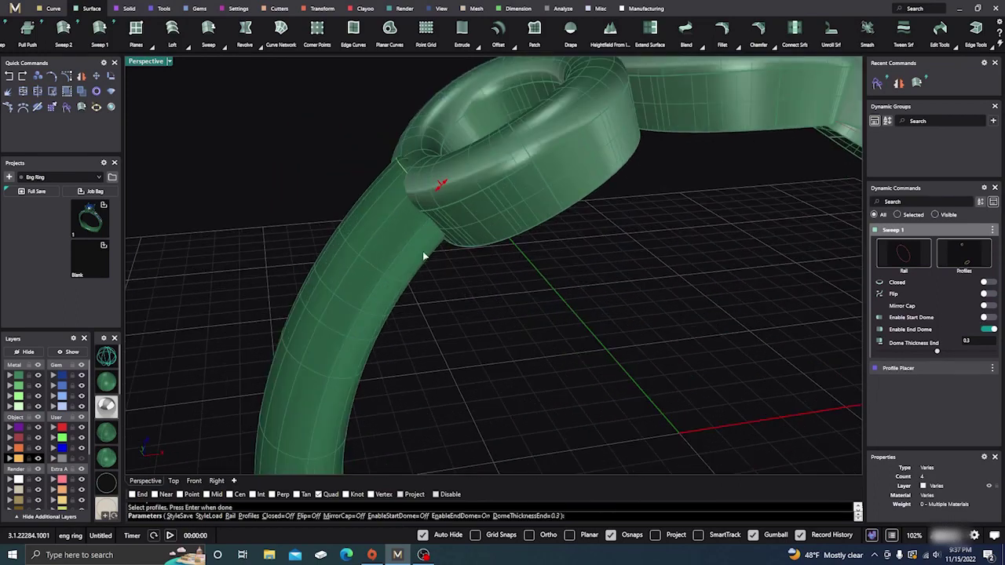
{"action": "key", "text": "Return"}
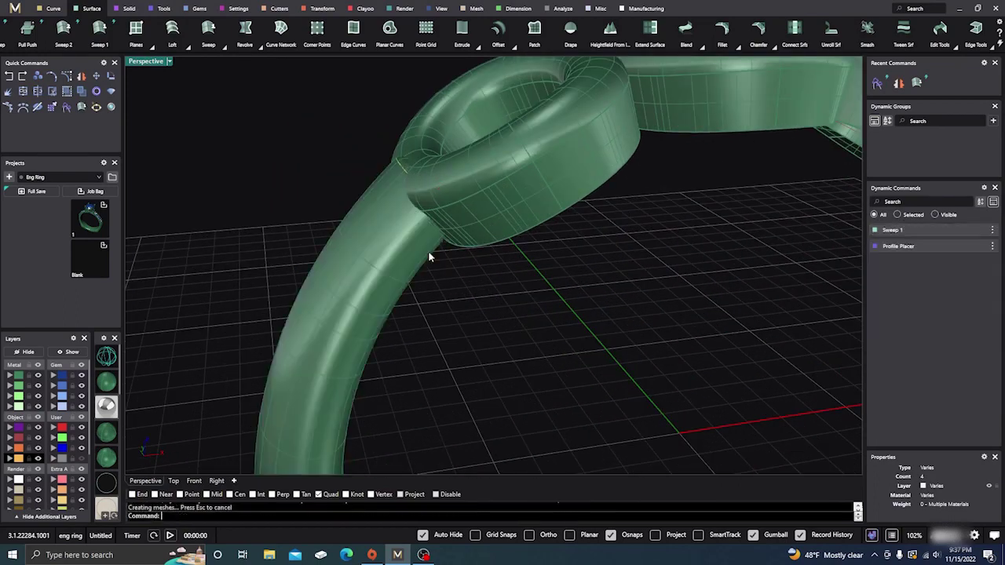
{"action": "left_click", "coordinate": [403, 172]}
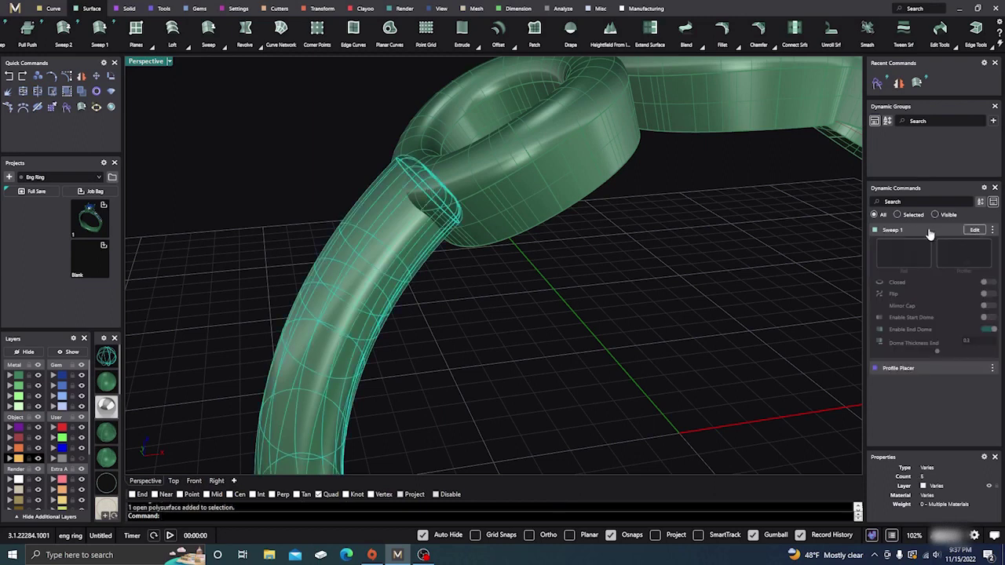
{"action": "left_click", "coordinate": [968, 231]}
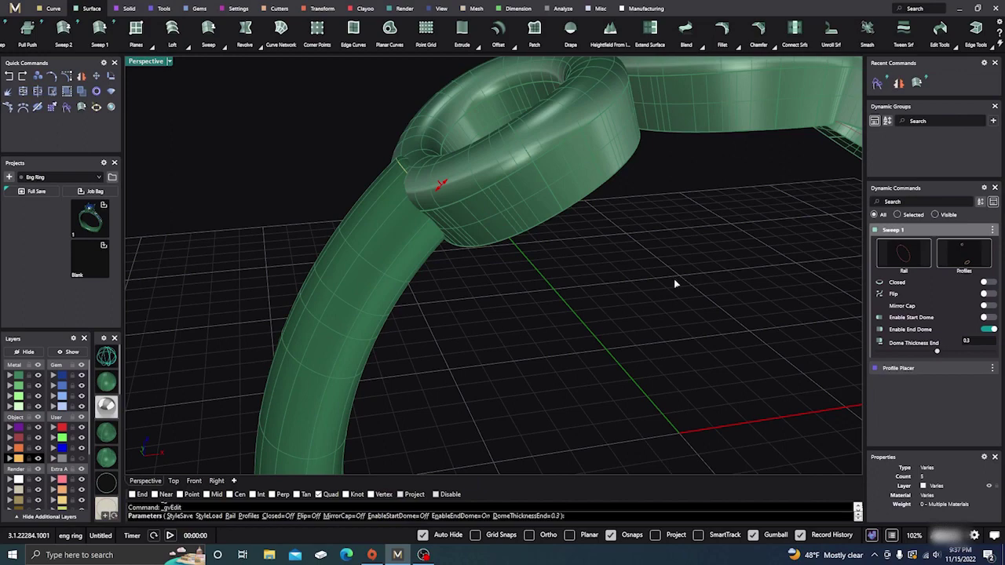
{"action": "right_click", "coordinate": [369, 297]}
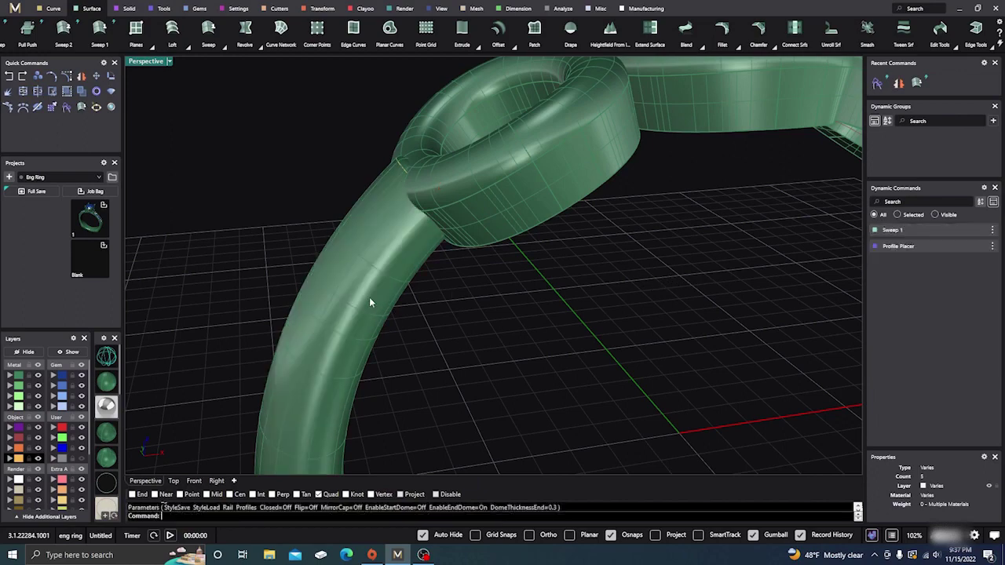
- Scale the end profile at the shank's upper end in one direction with Scale 1D, down to about 1.4 mm across
{"action": "scroll", "coordinate": [369, 297], "scroll_direction": "down", "scroll_amount": 3}
{"action": "scroll", "coordinate": [354, 268], "scroll_direction": "up", "scroll_amount": 4}
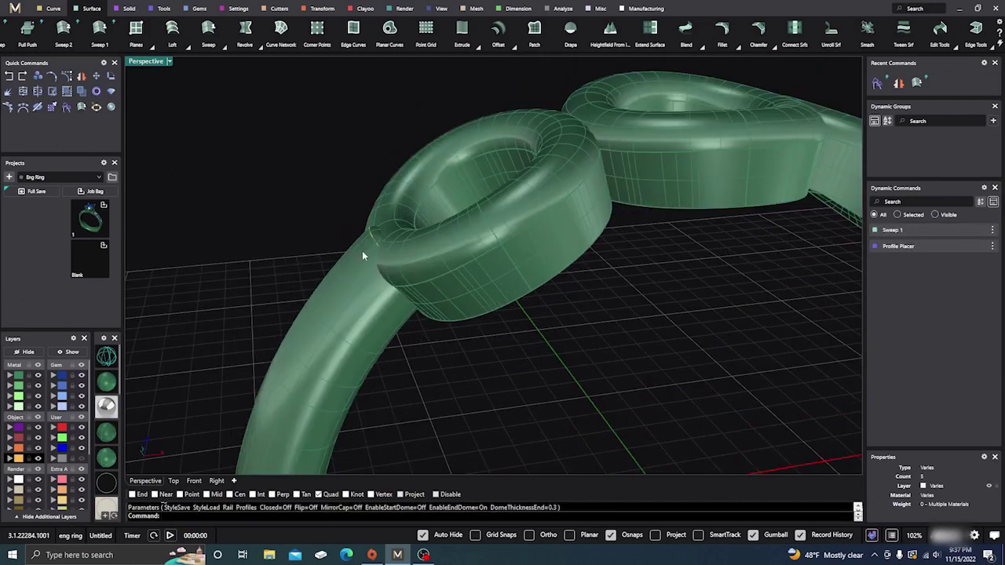
{"action": "left_click", "coordinate": [372, 244]}
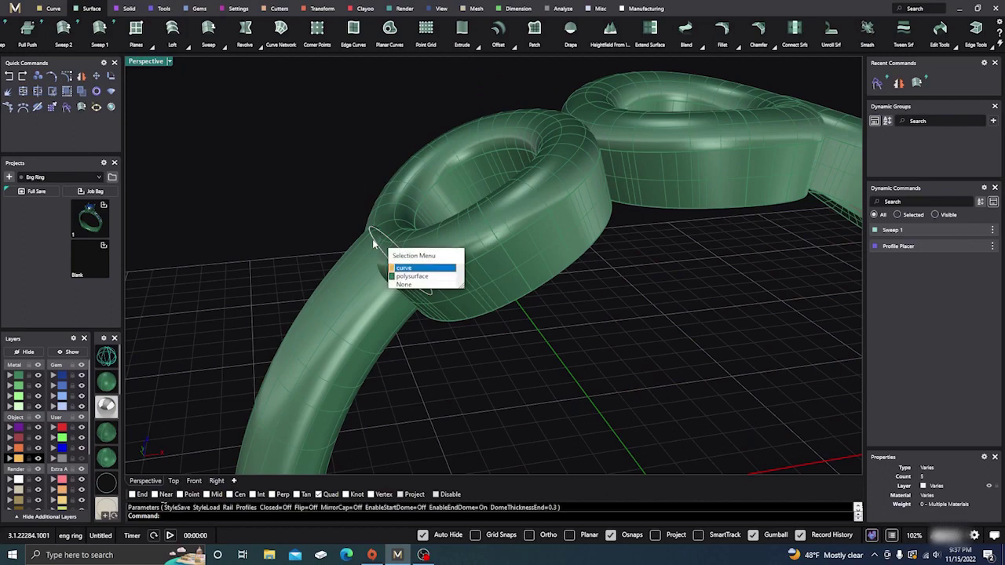
{"action": "left_click", "coordinate": [414, 271]}
{"action": "scroll", "coordinate": [462, 314], "scroll_direction": "down", "scroll_amount": 4}
{"action": "right_click_drag", "start_coordinate": [438, 315], "coordinate": [370, 157]}
{"action": "left_click", "coordinate": [320, 8]}
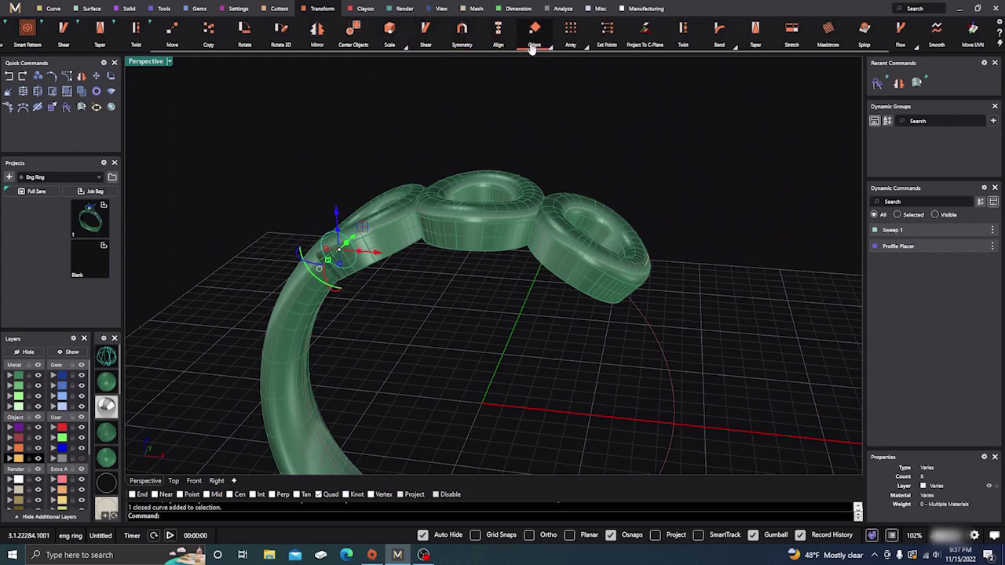
{"action": "left_click", "coordinate": [404, 49]}
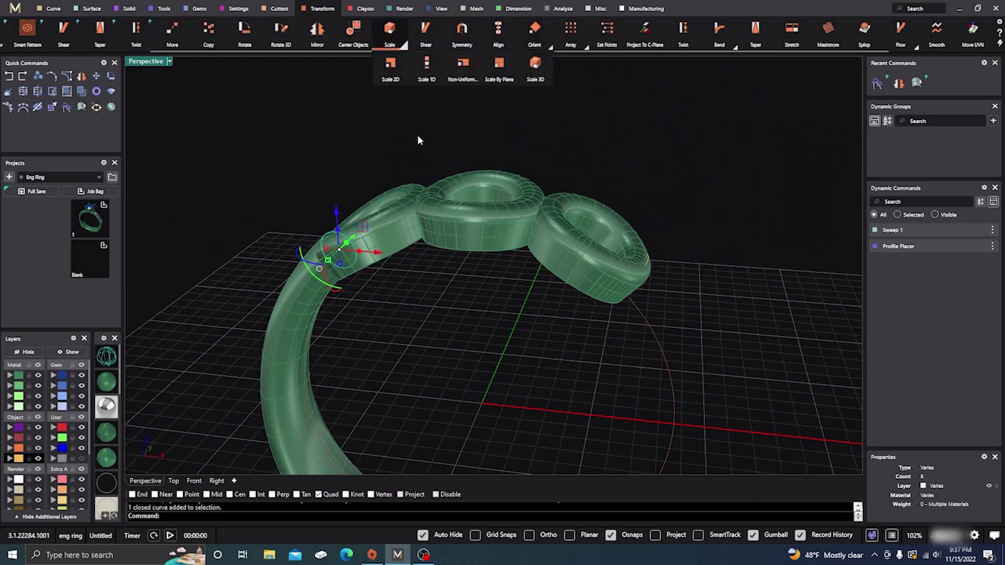
{"action": "left_click", "coordinate": [431, 71]}
{"action": "right_click_drag", "start_coordinate": [438, 295], "coordinate": [312, 318]}
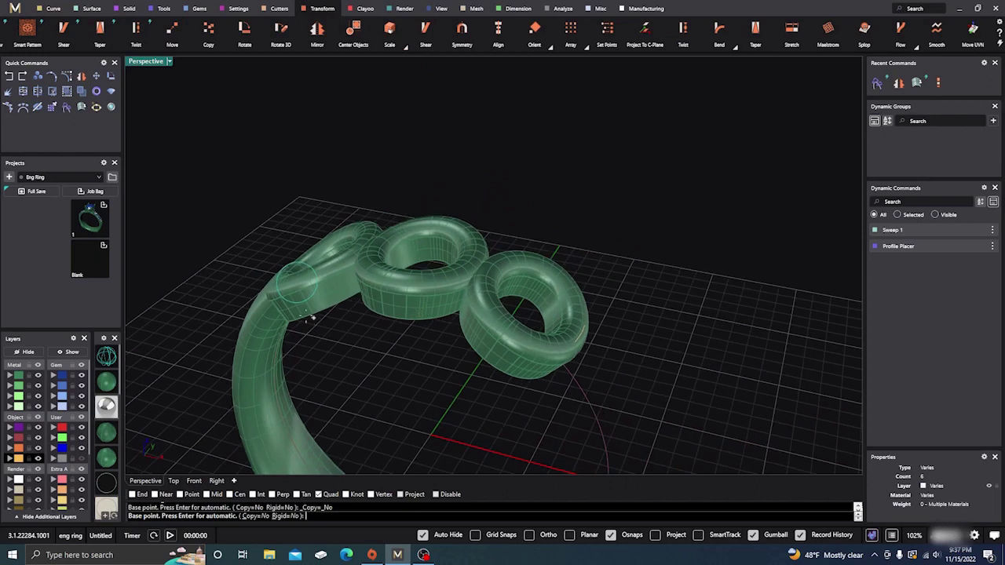
{"action": "scroll", "coordinate": [311, 318], "scroll_direction": "up", "scroll_amount": 5}
{"action": "left_click", "coordinate": [332, 291]}
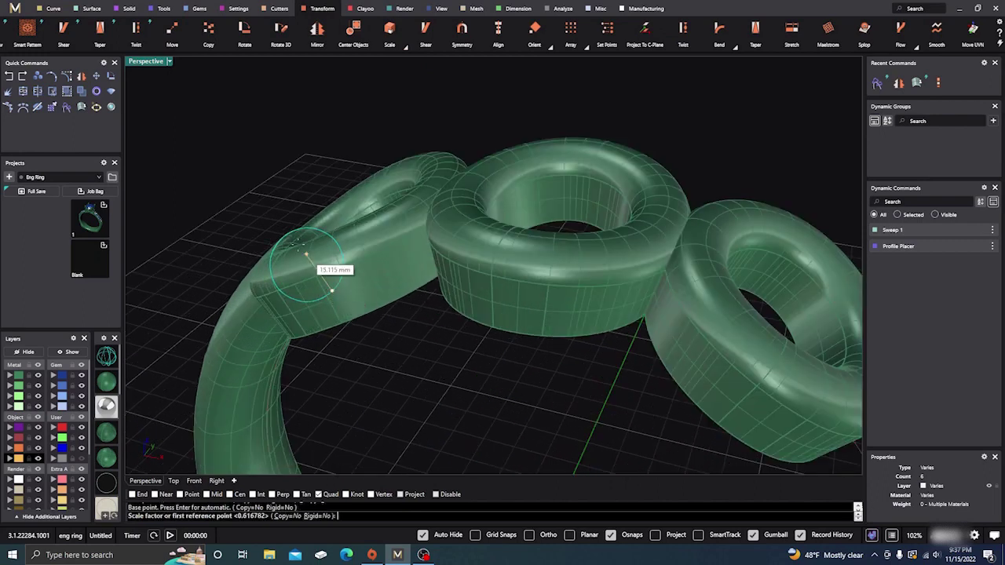
{"action": "left_click", "coordinate": [285, 237]}
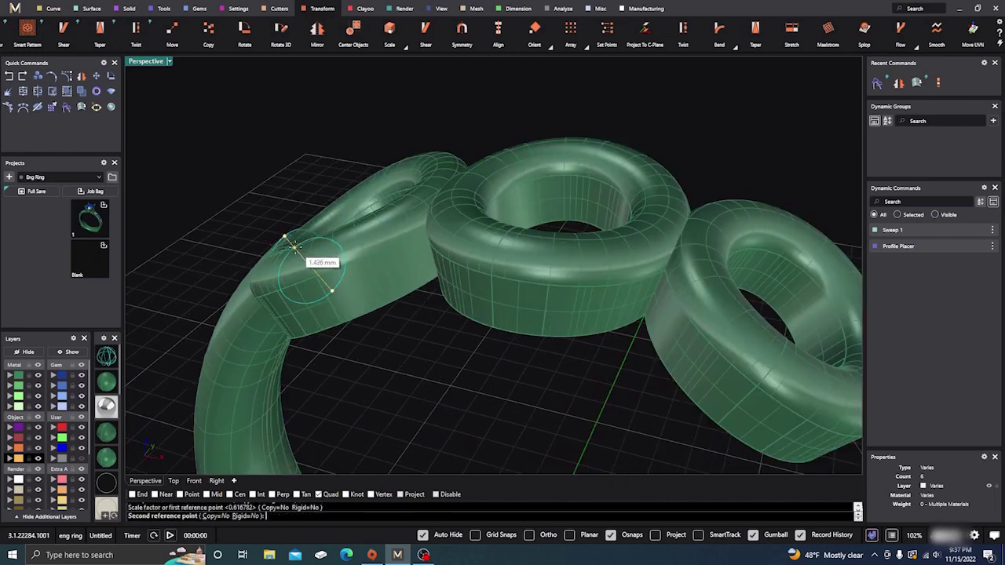
{"action": "left_click", "coordinate": [328, 249]}
{"action": "left_click", "coordinate": [512, 315]}
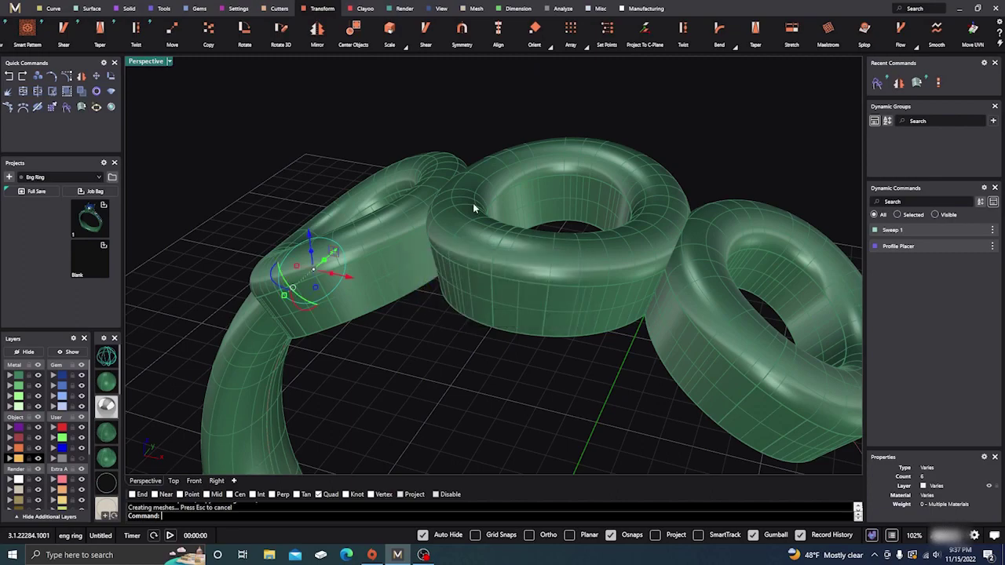
- Temporarily hide the end ring beside the half shank to examine the shank's upper end, and show the ring again
{"action": "scroll", "coordinate": [415, 318], "scroll_direction": "down", "scroll_amount": 5}
{"action": "scroll", "coordinate": [472, 314], "scroll_direction": "up", "scroll_amount": 3}
{"action": "right_click_drag", "start_coordinate": [471, 314], "coordinate": [428, 293]}
{"action": "left_click", "coordinate": [428, 293]}
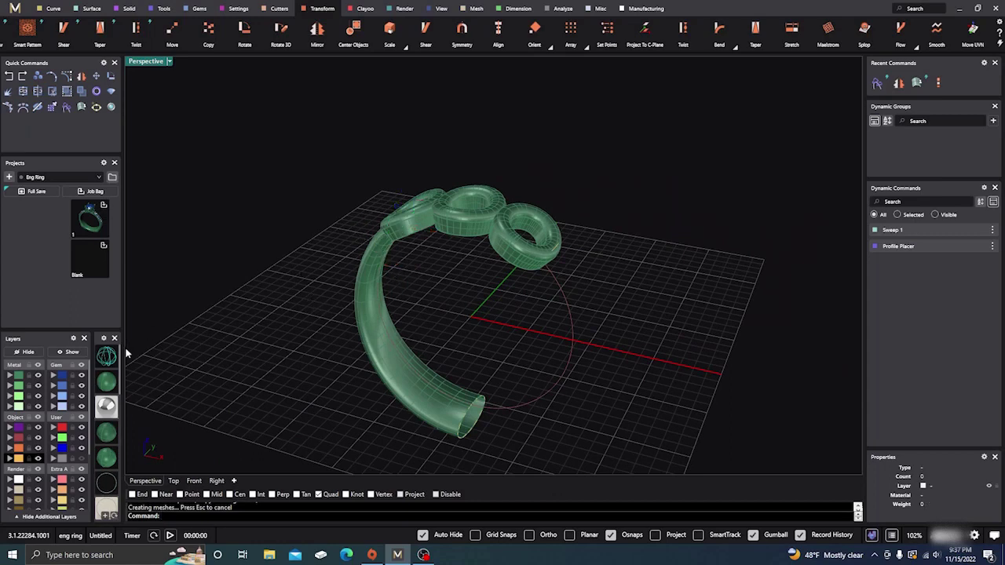
{"action": "left_click", "coordinate": [402, 225]}
{"action": "left_click", "coordinate": [24, 352]}
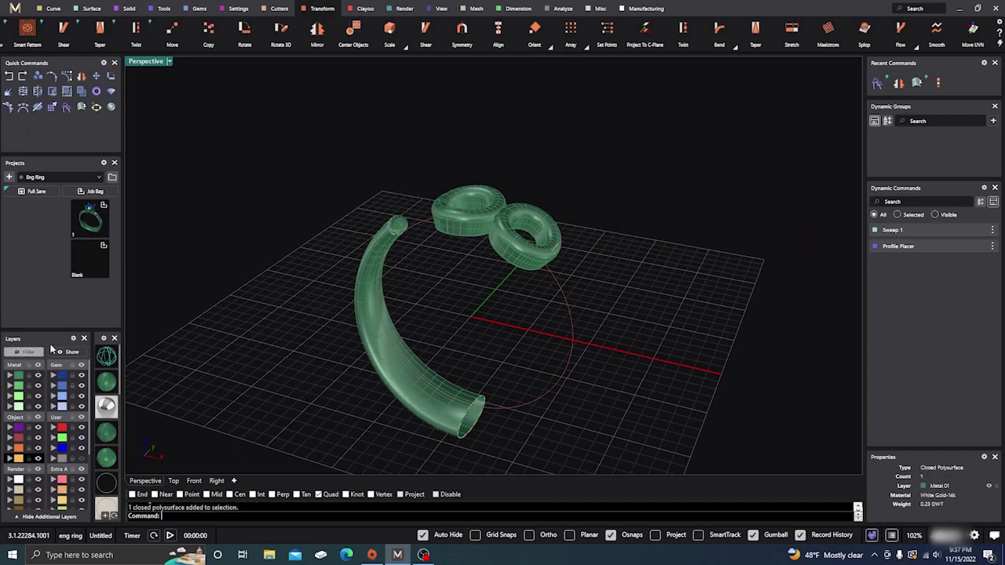
{"action": "right_click_drag", "start_coordinate": [189, 409], "coordinate": [163, 346]}
{"action": "left_click", "coordinate": [68, 352]}
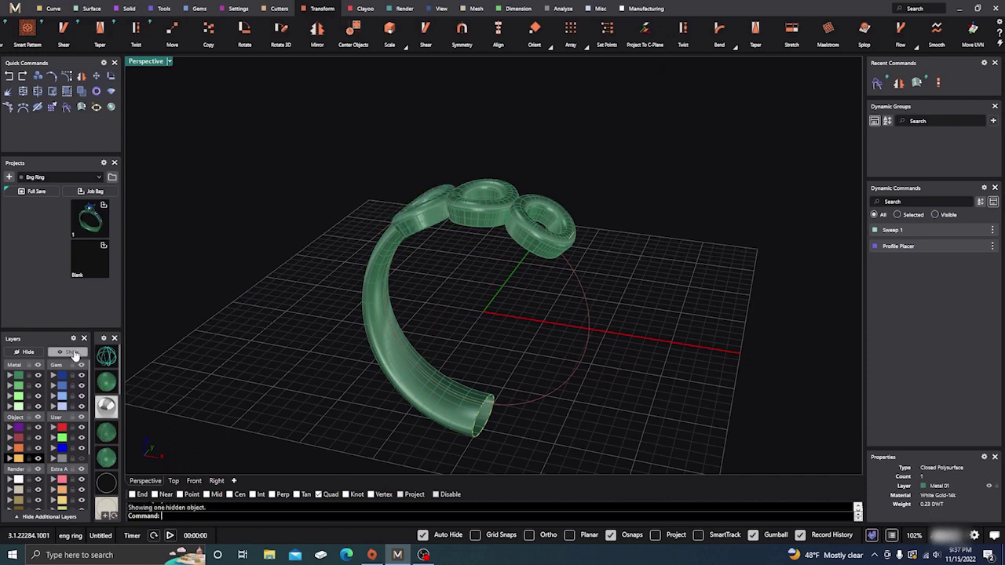
- Mirror the swept half shank with Y Mirror to complete the band, and release both halves from their Mirror and Sweep 1 history
{"action": "left_click", "coordinate": [370, 312]}
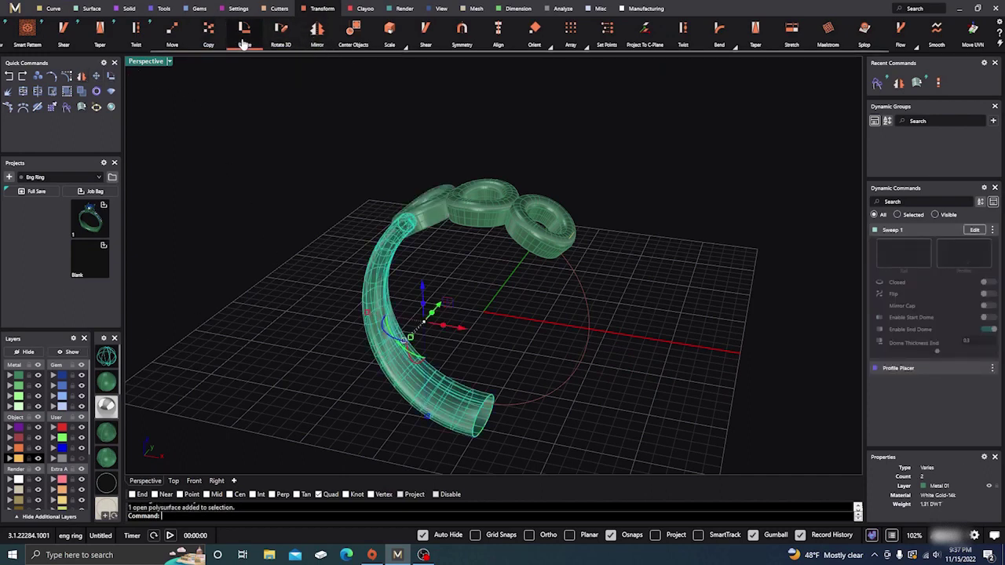
{"action": "scroll", "coordinate": [240, 39], "scroll_direction": "up", "scroll_amount": 3}
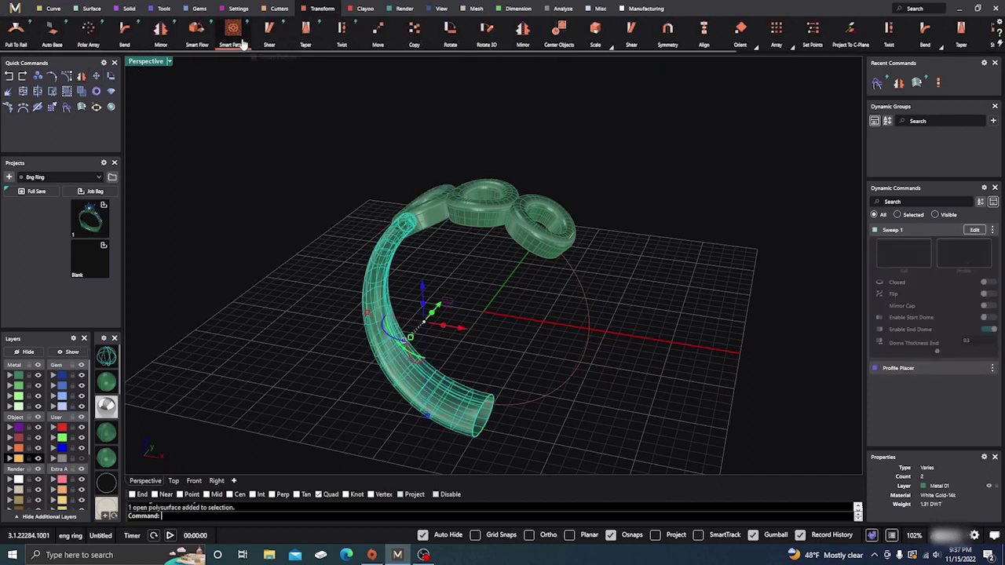
{"action": "left_click", "coordinate": [160, 33]}
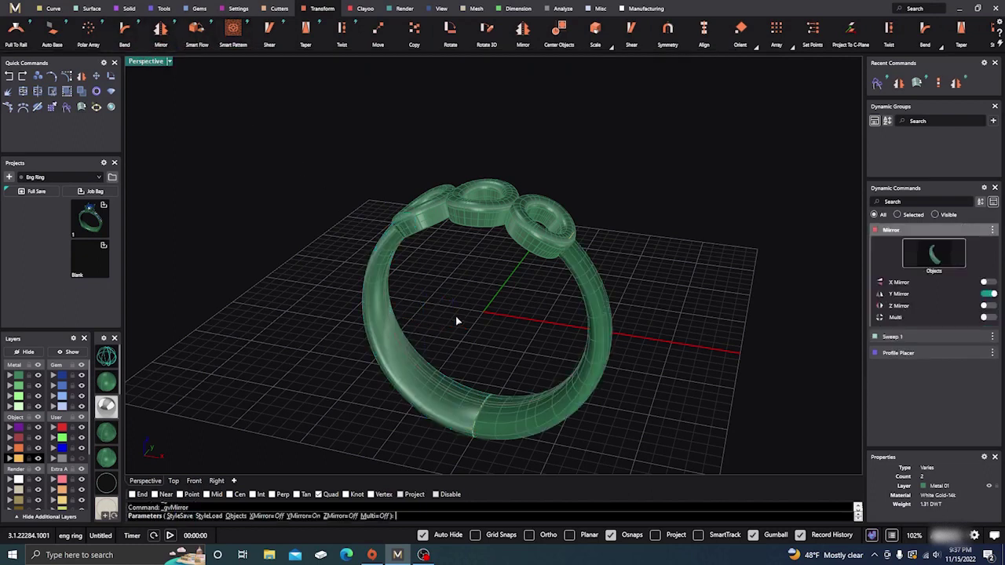
{"action": "key", "text": "Return"}
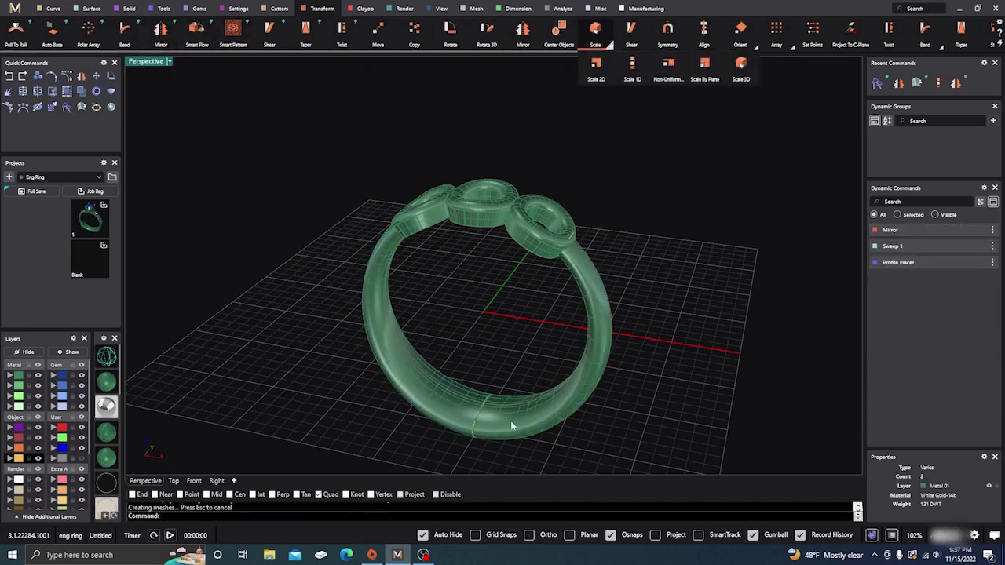
{"action": "left_click", "coordinate": [477, 409]}
{"action": "left_click", "coordinate": [434, 375]}
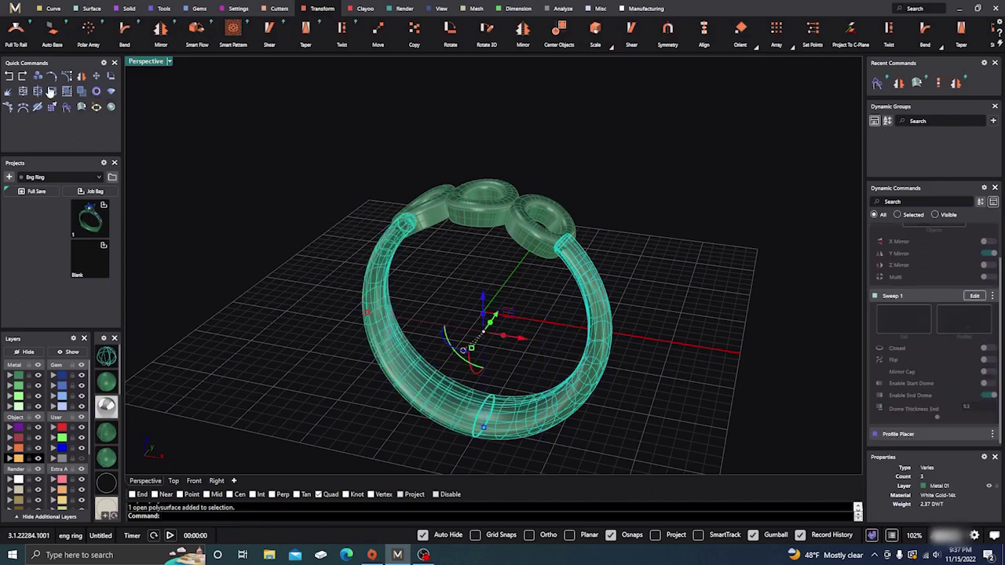
{"action": "left_click", "coordinate": [88, 106]}
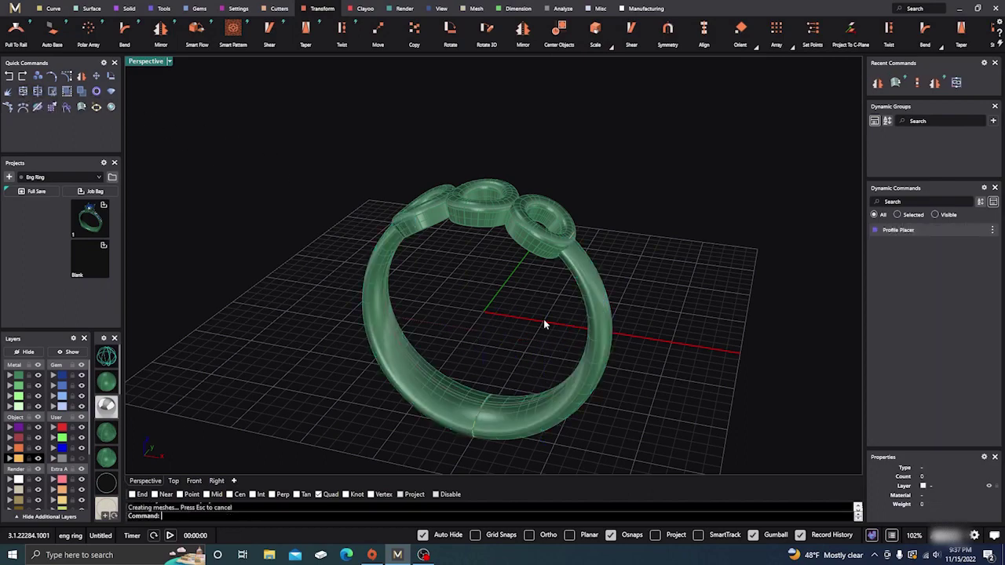
- Inspect the completed three-ring band from several angles, first shaded and in rendered metal display
{"action": "right_click_drag", "start_coordinate": [542, 318], "coordinate": [457, 243]}
{"action": "scroll", "coordinate": [483, 320], "scroll_direction": "up", "scroll_amount": 3}
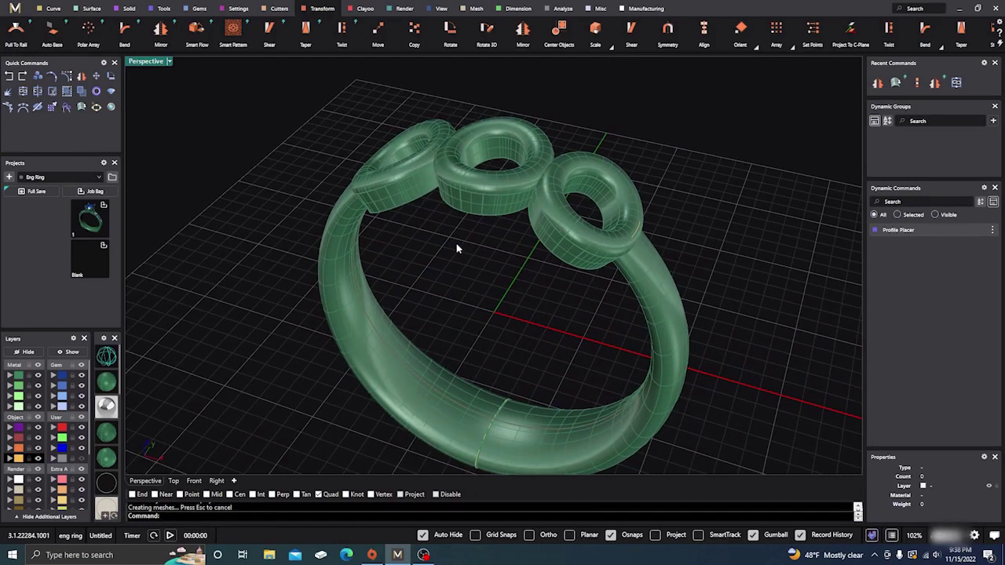
{"action": "scroll", "coordinate": [470, 226], "scroll_direction": "down", "scroll_amount": 4}
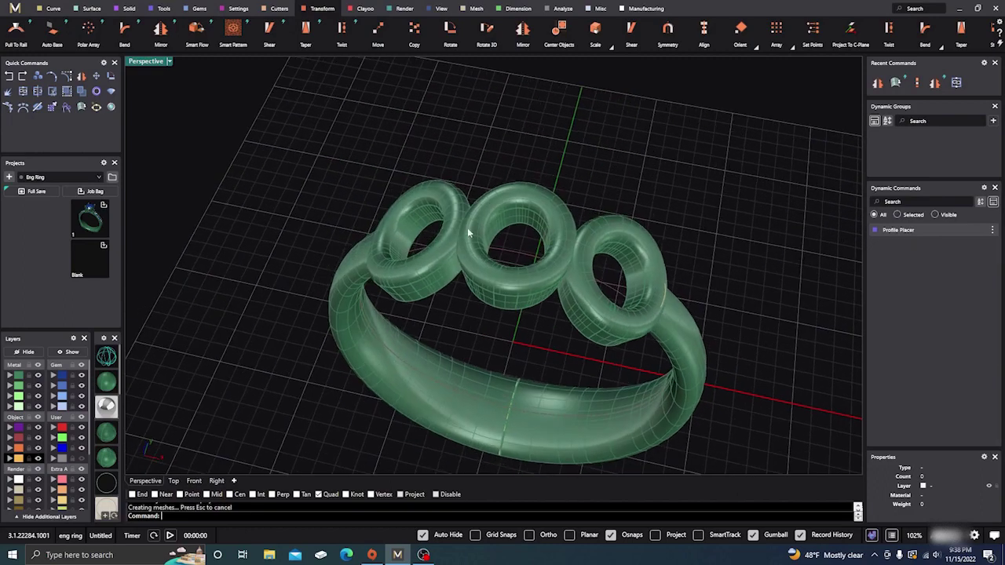
{"action": "right_click_drag", "start_coordinate": [467, 228], "coordinate": [444, 240]}
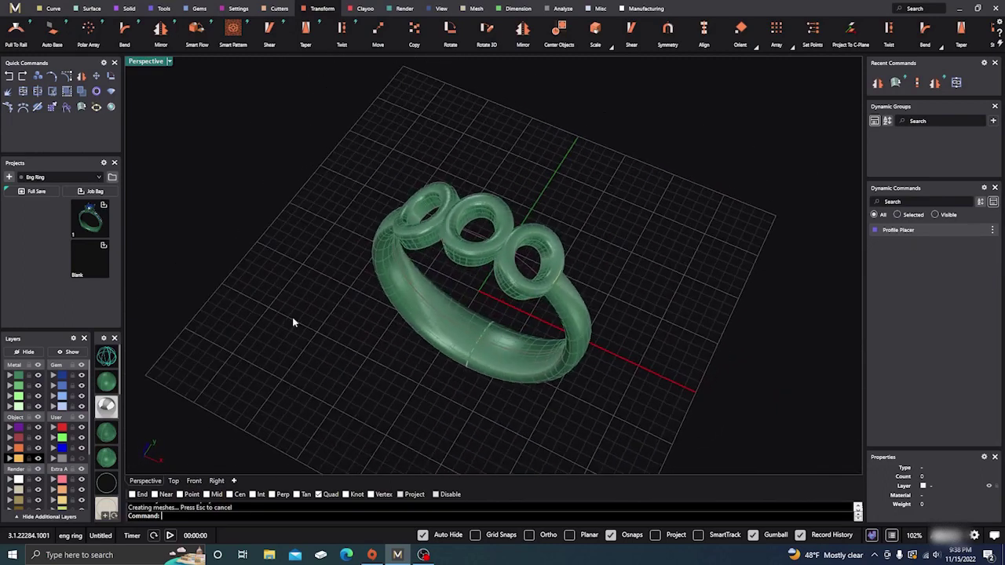
{"action": "left_click", "coordinate": [107, 406]}
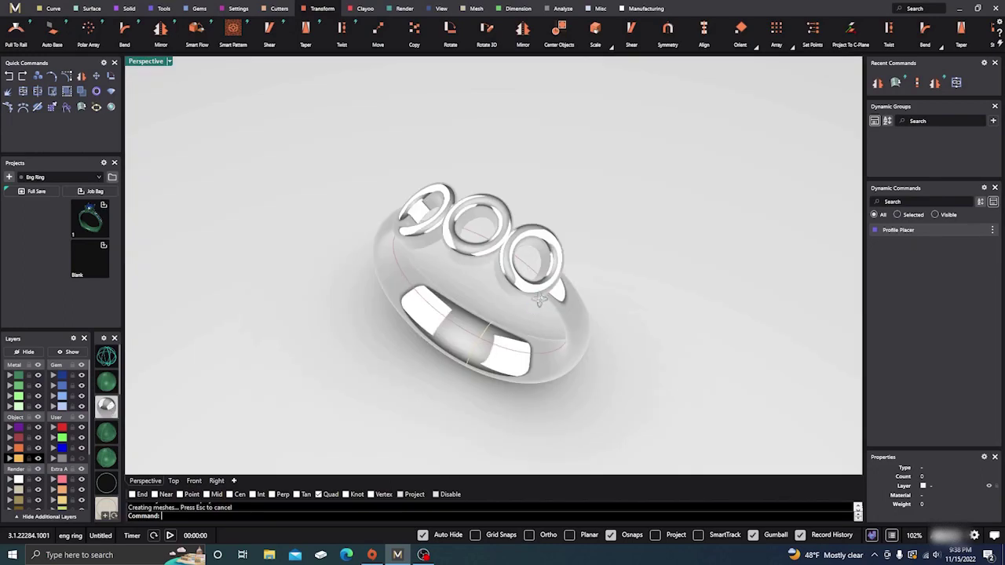
{"action": "right_click_drag", "start_coordinate": [540, 299], "coordinate": [548, 333]}
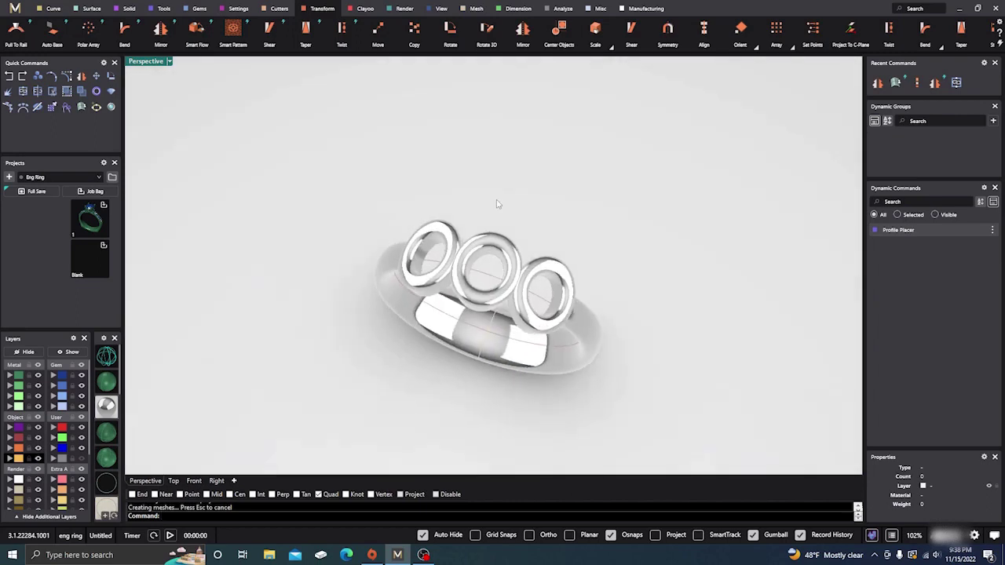
- Switch to wireframe display and delete the whole ring model with its rail and profile curves, including the leftover end profile
{"action": "left_click", "coordinate": [107, 357]}
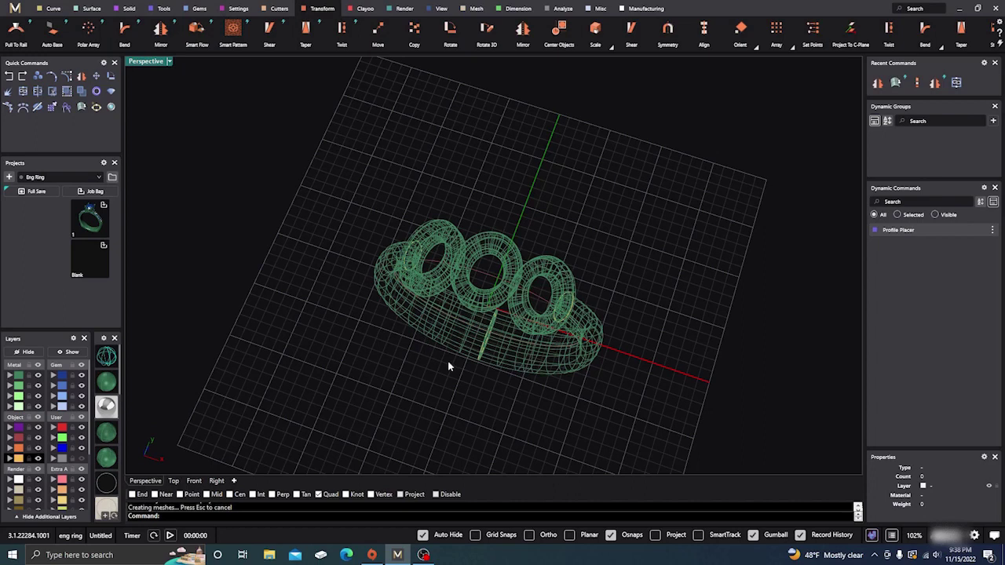
{"action": "left_click_drag", "start_coordinate": [501, 386], "coordinate": [422, 204]}
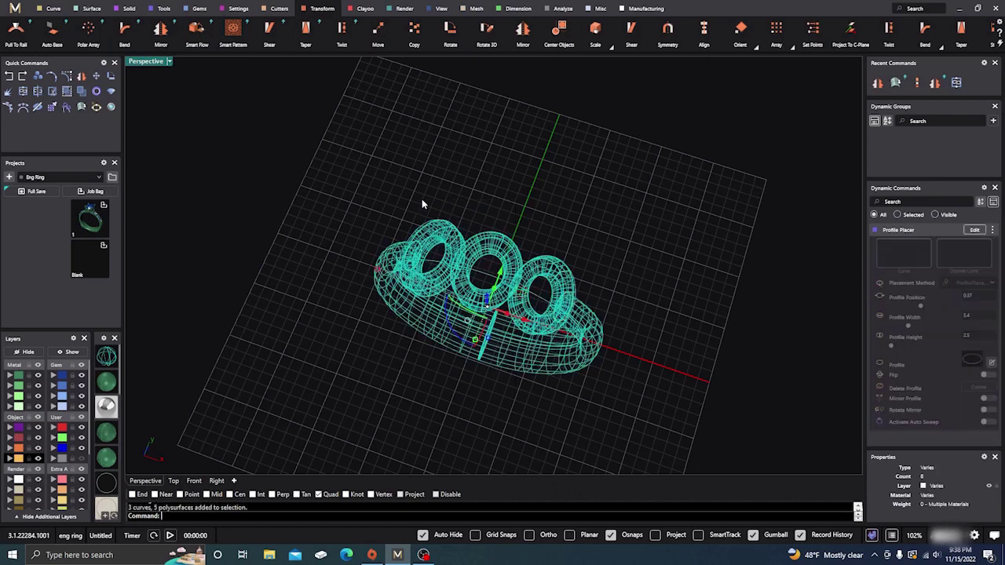
{"action": "key", "text": "Delete"}
{"action": "left_click", "coordinate": [556, 308]}
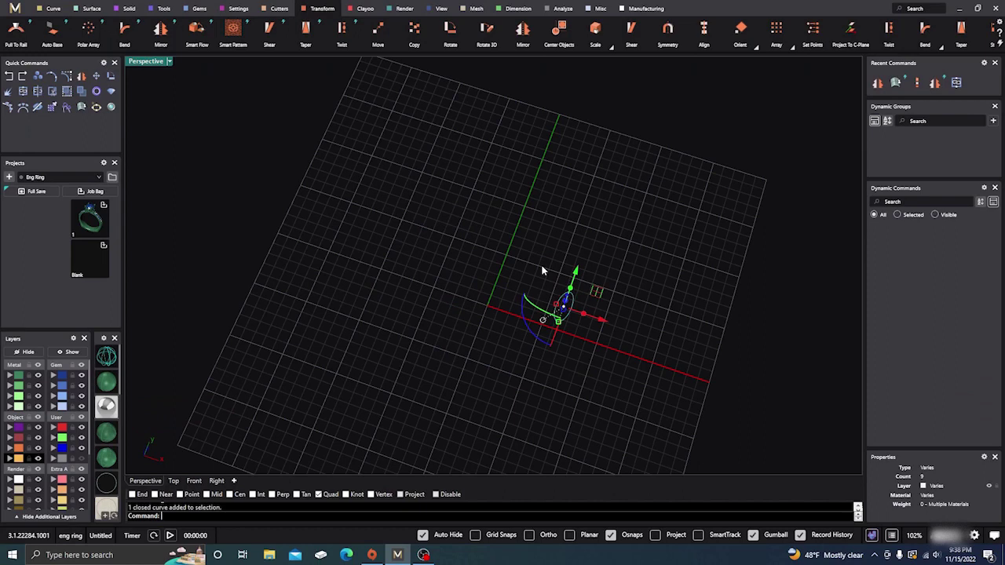
{"action": "key", "text": "Delete"}
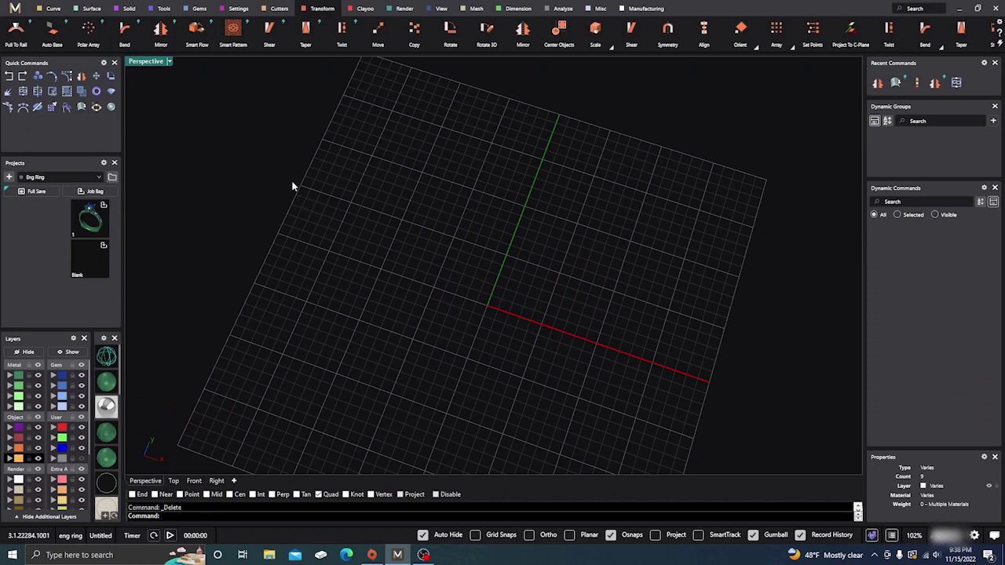
- Sketch a closed, irregular nine-sided polyline around the origin on the construction plane
{"action": "left_click", "coordinate": [53, 8]}
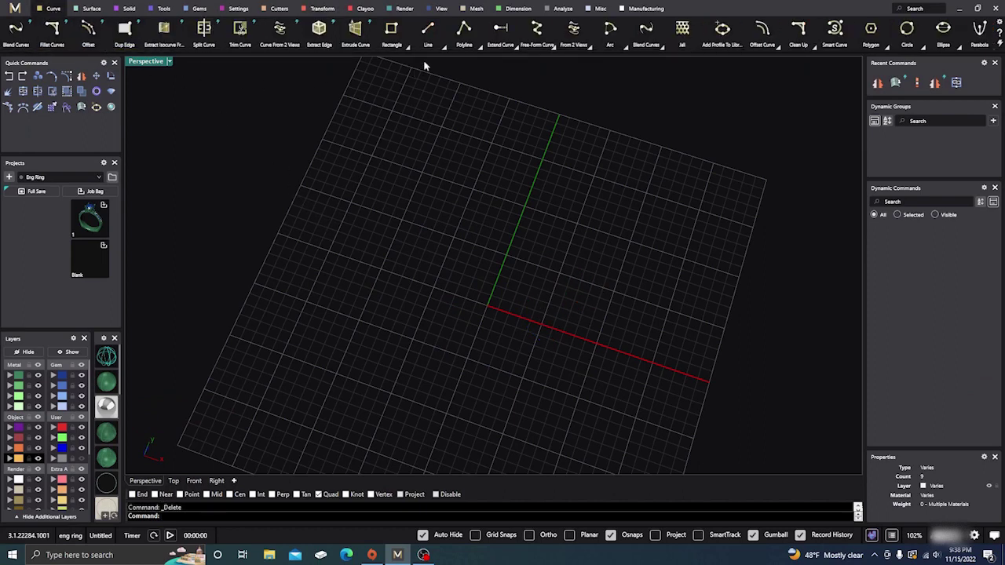
{"action": "left_click", "coordinate": [464, 30]}
{"action": "left_click", "coordinate": [411, 230]}
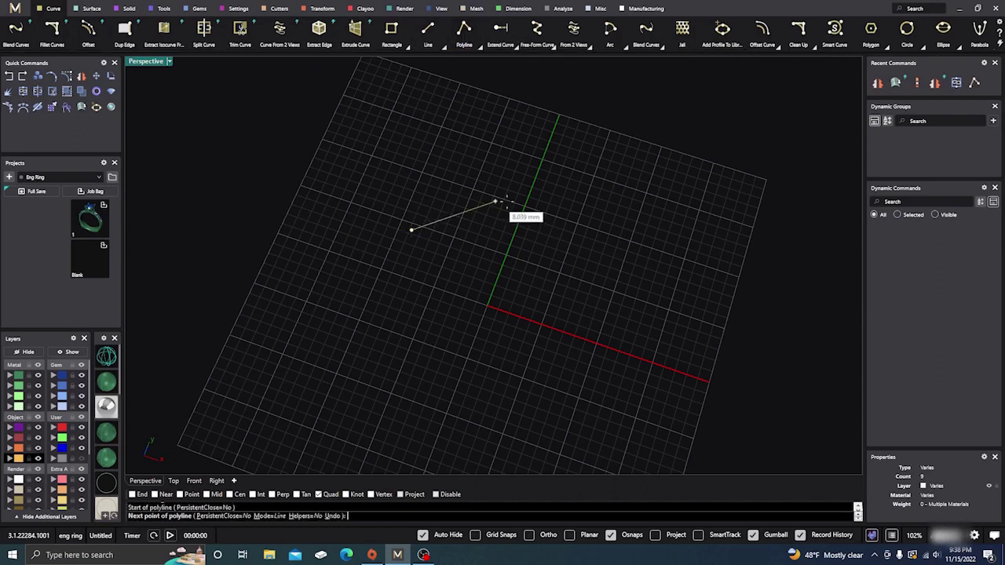
{"action": "left_click", "coordinate": [517, 202]}
{"action": "left_click", "coordinate": [588, 244]}
{"action": "left_click", "coordinate": [588, 299]}
{"action": "left_click", "coordinate": [558, 340]}
{"action": "left_click", "coordinate": [475, 378]}
{"action": "left_click", "coordinate": [399, 382]}
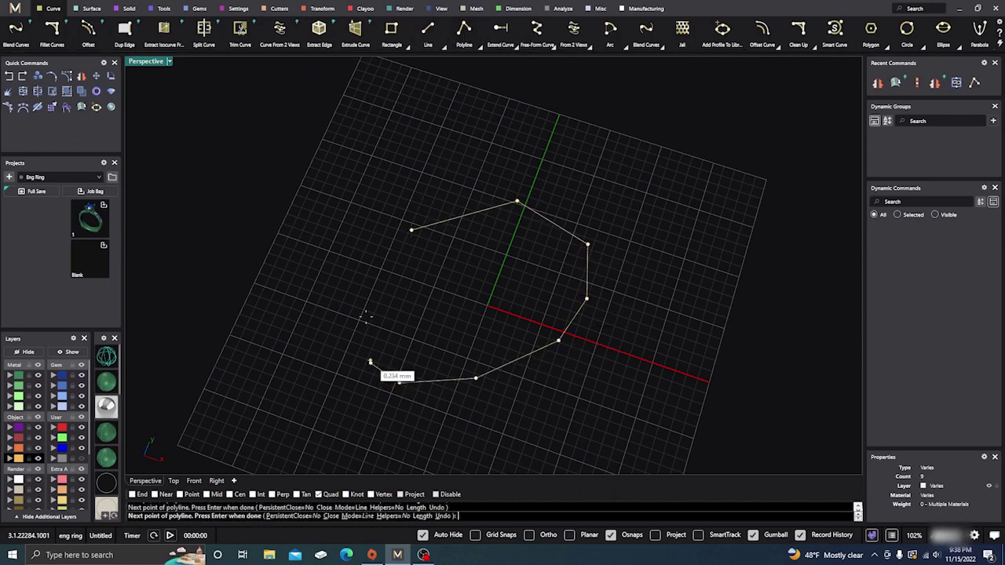
{"action": "left_click", "coordinate": [370, 363]}
{"action": "left_click", "coordinate": [366, 317]}
{"action": "left_click", "coordinate": [411, 231]}
- Start RibbonOffset on the closed polyline and choose the outside as the offset side
{"action": "left_click", "coordinate": [387, 276]}
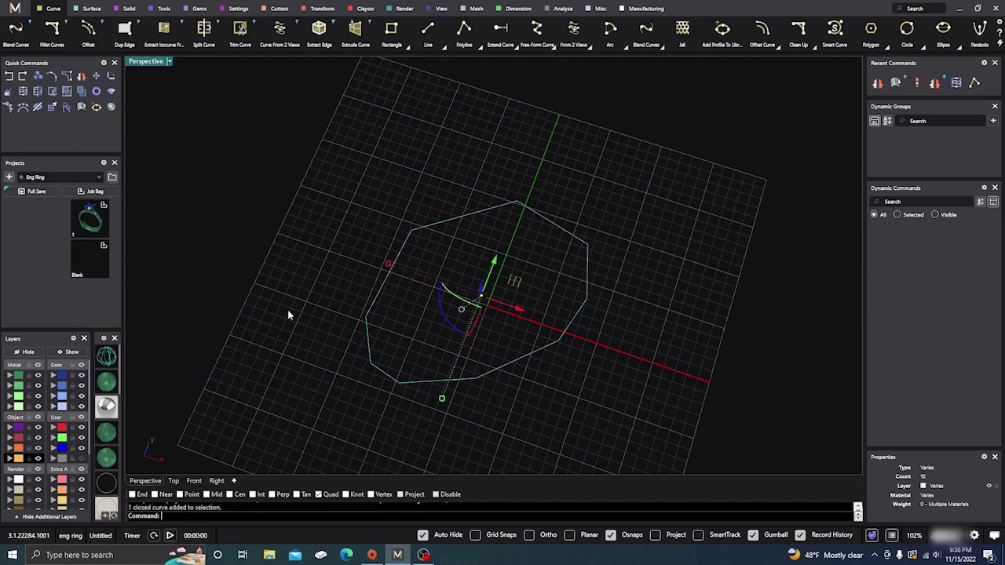
{"action": "type", "text": "RibbonOffset"}
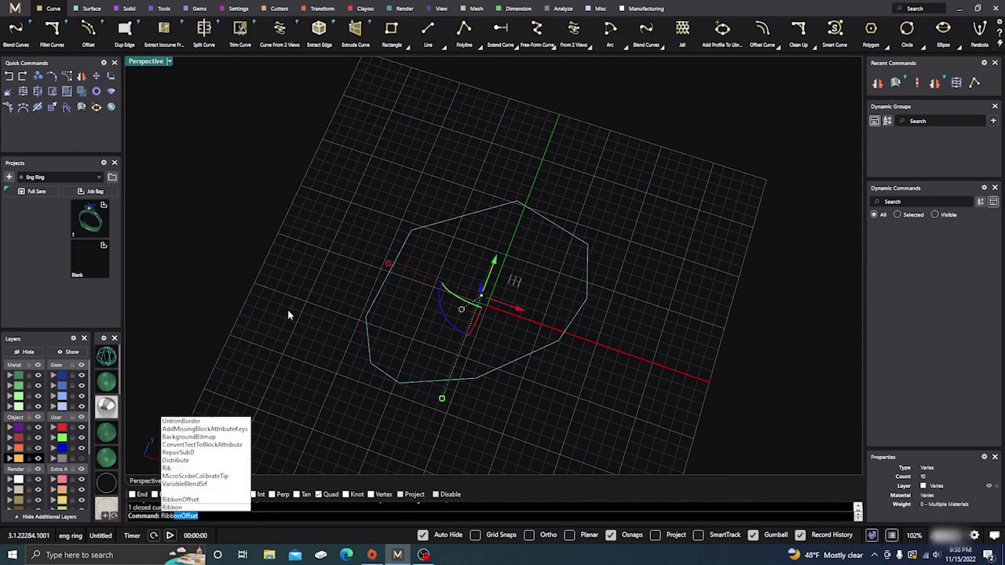
{"action": "key", "text": "Return"}
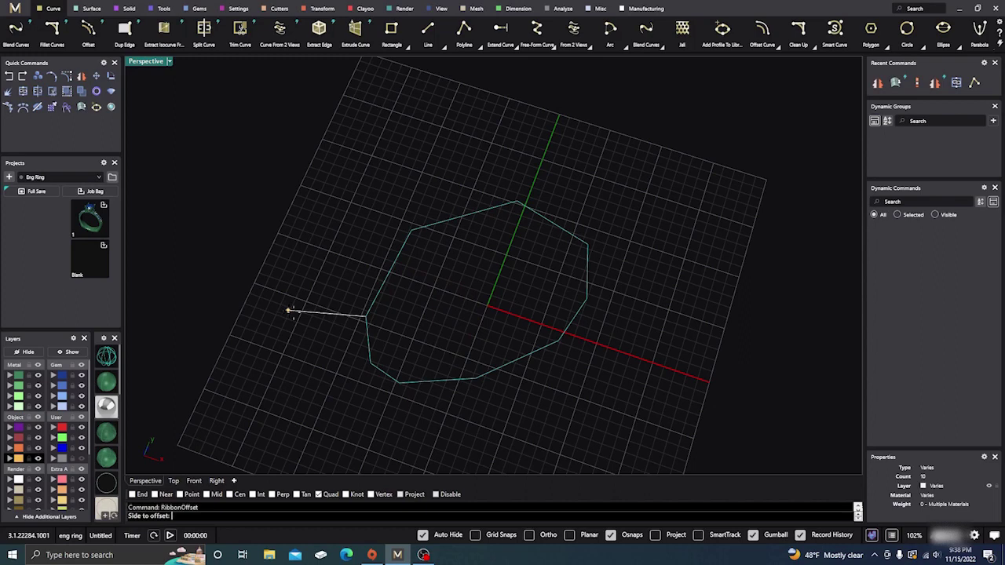
{"action": "left_click", "coordinate": [326, 296]}
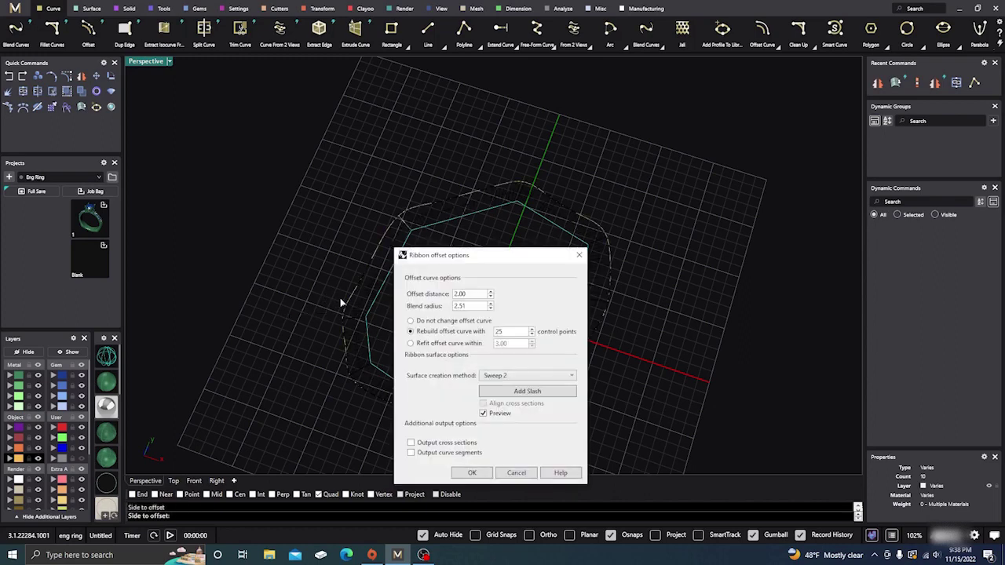
- Switch the viewport to a white-background display mode and move the ribbon offset options clear of the preview
{"action": "scroll", "coordinate": [103, 460], "scroll_direction": "down", "scroll_amount": 3}
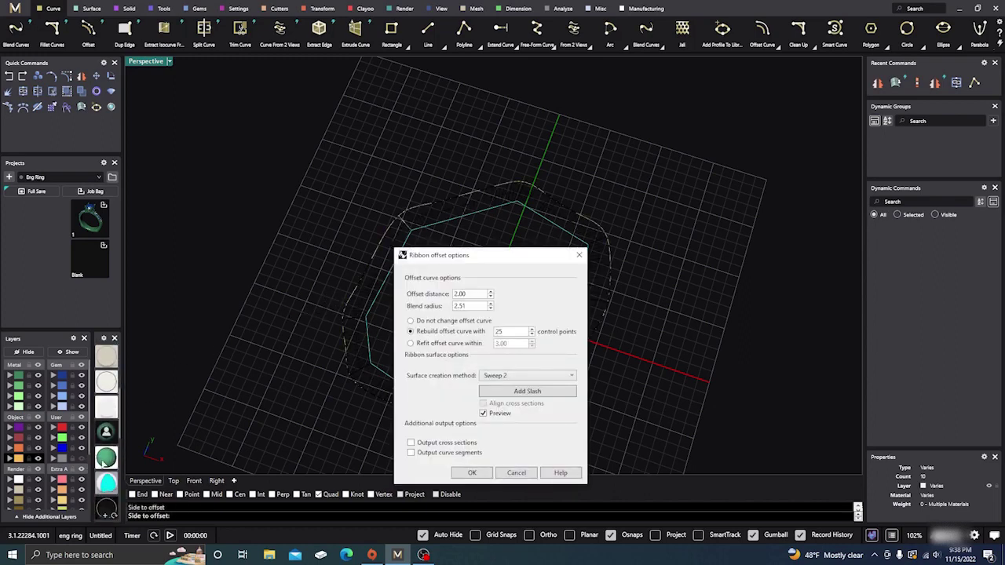
{"action": "scroll", "coordinate": [102, 464], "scroll_direction": "down", "scroll_amount": 5}
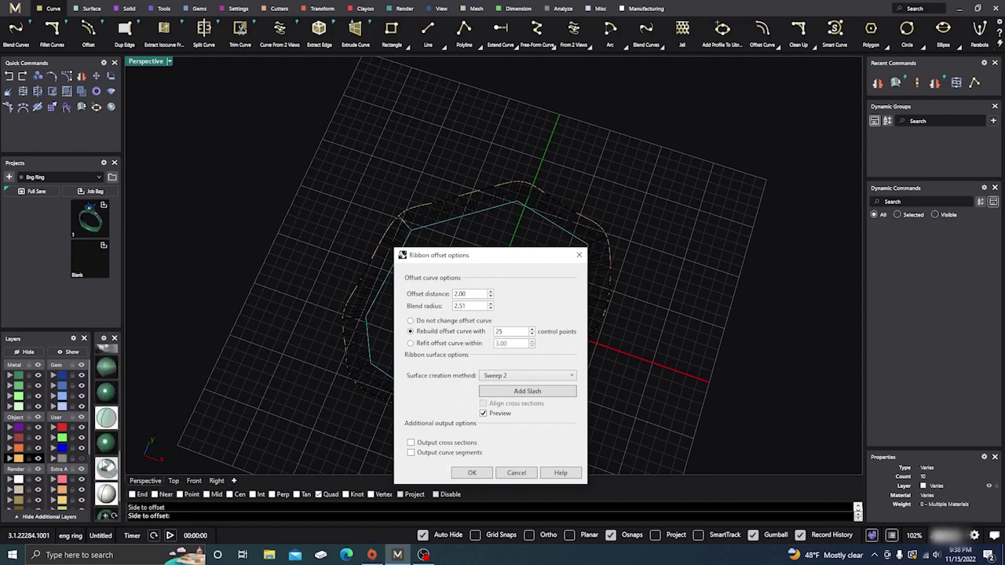
{"action": "scroll", "coordinate": [104, 465], "scroll_direction": "down", "scroll_amount": 2}
{"action": "left_click", "coordinate": [203, 488]}
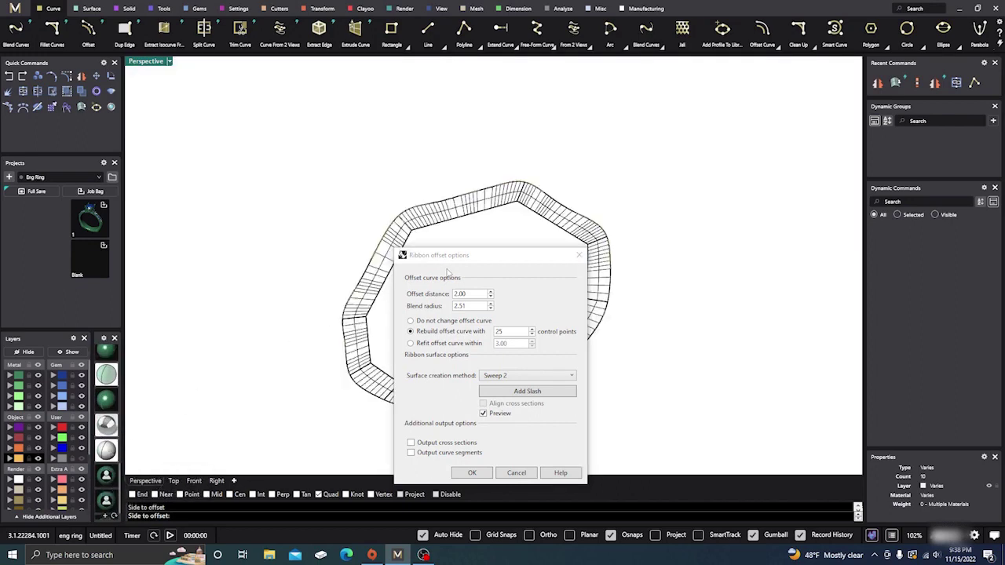
{"action": "left_click_drag", "start_coordinate": [462, 263], "coordinate": [695, 141]}
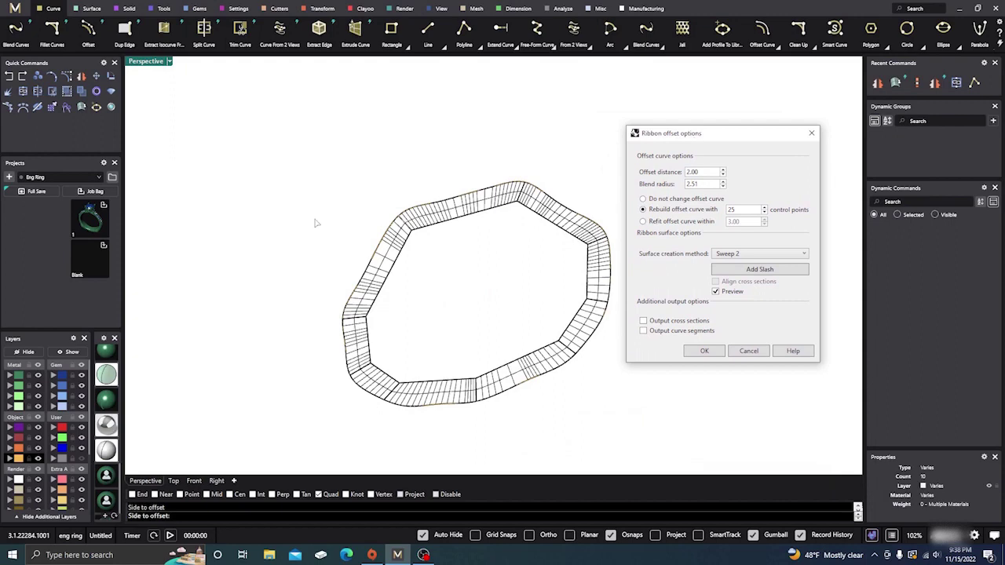
{"action": "scroll", "coordinate": [398, 264], "scroll_direction": "up", "scroll_amount": 2}
- Set the ribbon's offset distance to 4.00 and its blend radius to 2.61
{"action": "double_click", "coordinate": [691, 172]}
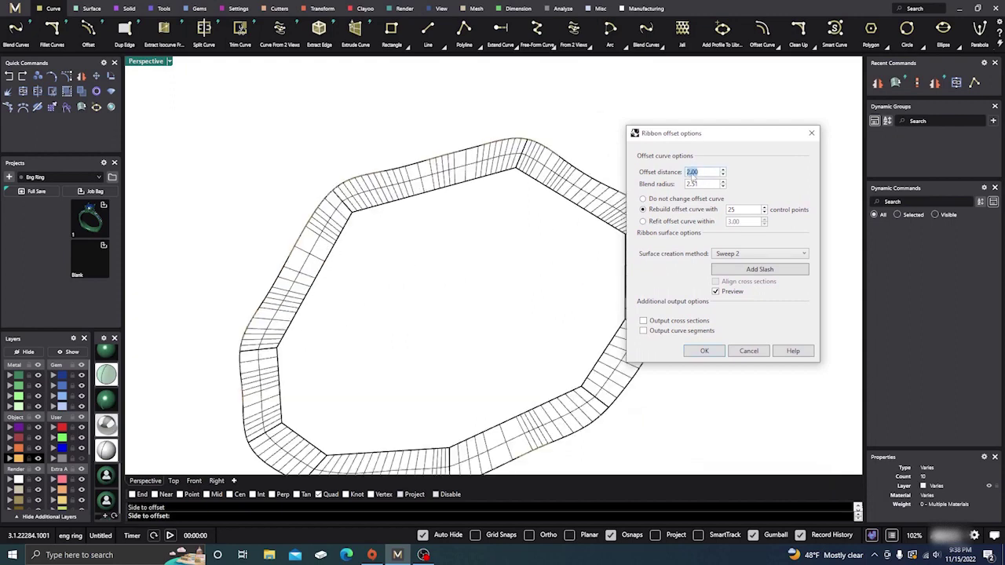
{"action": "type", "text": "4"}
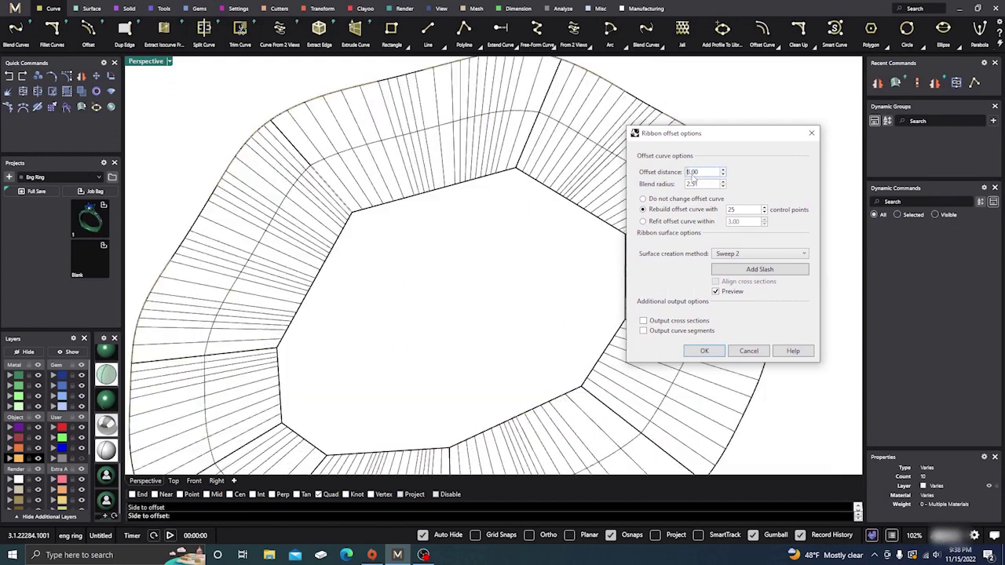
{"action": "double_click", "coordinate": [693, 184]}
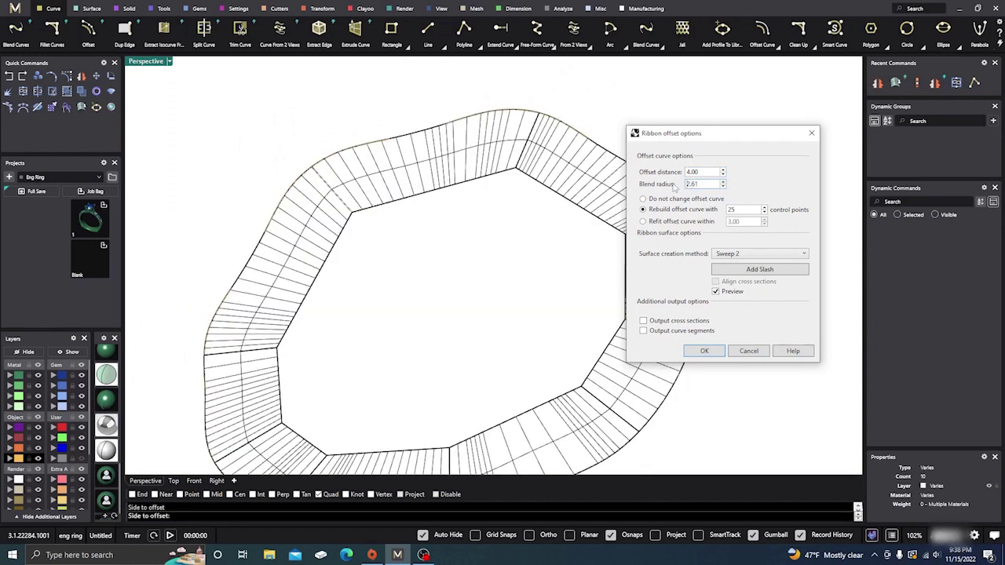
- Compare the offset curve left unchanged, rebuilt with 25 control points, and refit within 3.00
{"action": "left_click", "coordinate": [643, 200]}
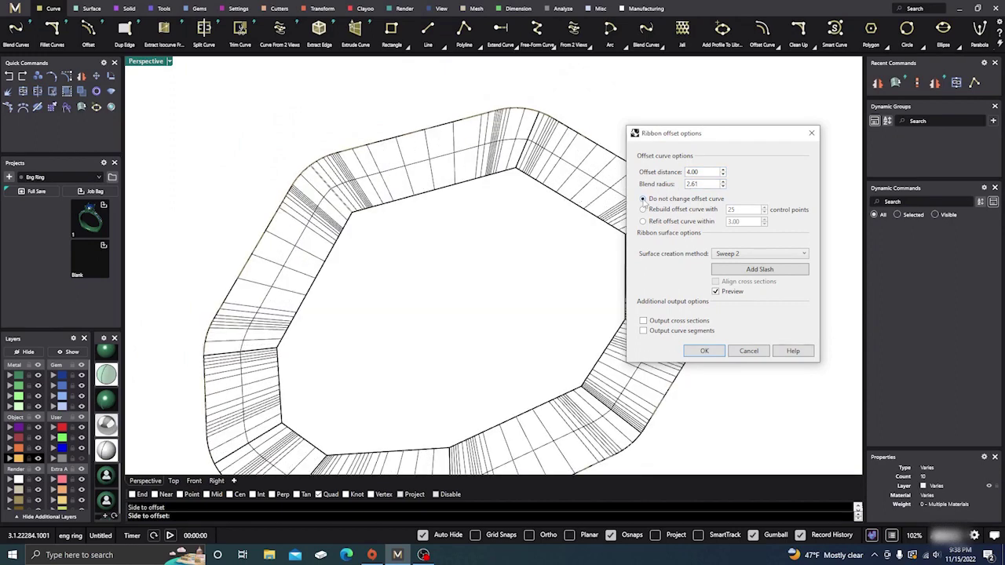
{"action": "left_click", "coordinate": [644, 210]}
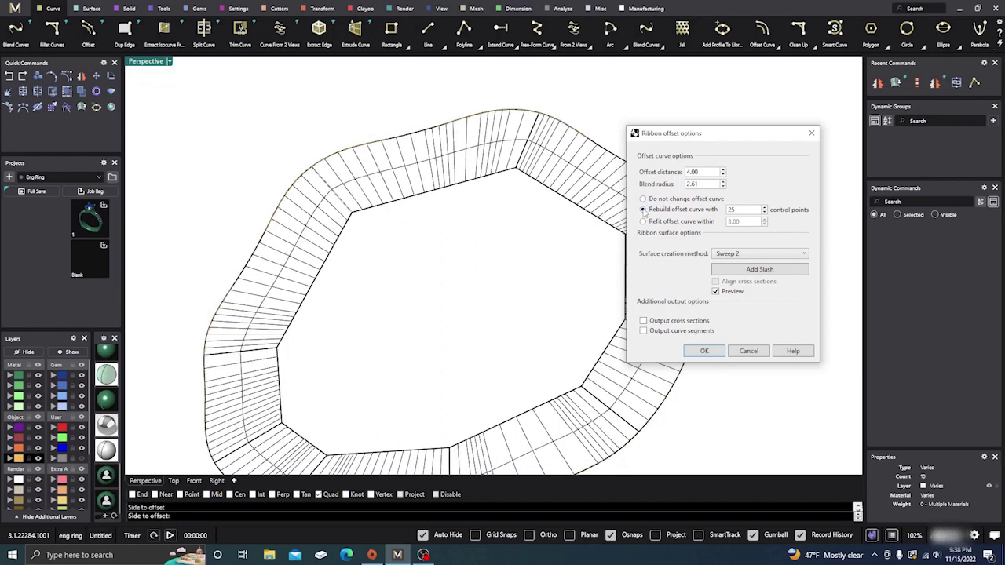
{"action": "left_click", "coordinate": [643, 222]}
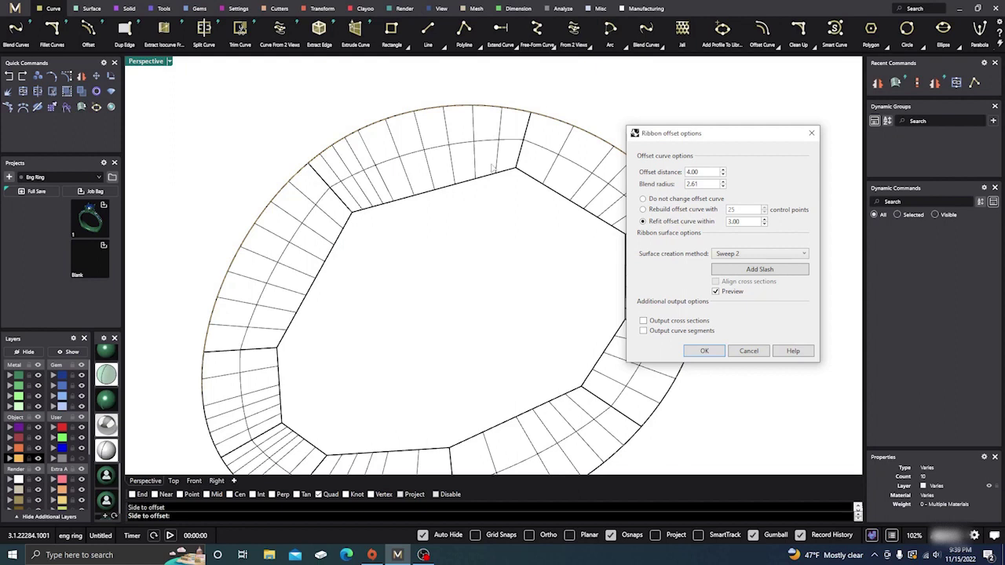
- Set the surface creation method to Mixed Sweep2 / NetworkSrf and try refitting the offset curve within 3.70
{"action": "left_click", "coordinate": [739, 255]}
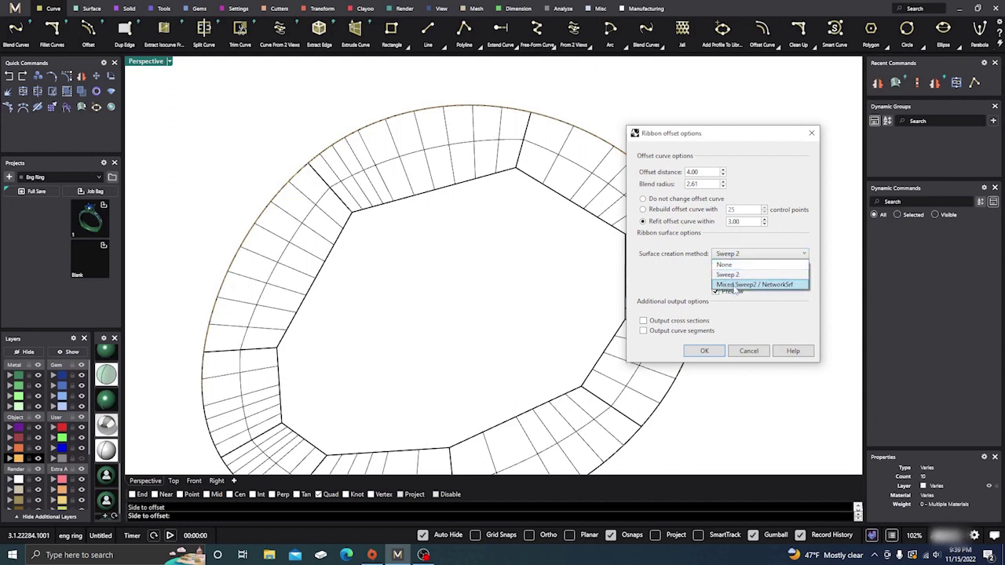
{"action": "left_click", "coordinate": [735, 286]}
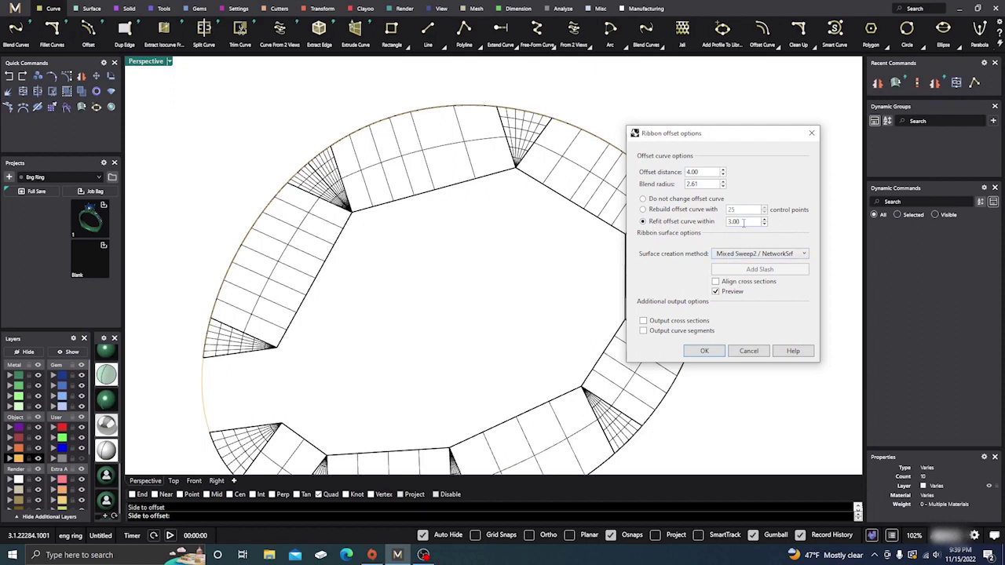
{"action": "scroll", "coordinate": [736, 223], "scroll_direction": "up", "scroll_amount": 3}
{"action": "scroll", "coordinate": [736, 225], "scroll_direction": "down", "scroll_amount": 3}
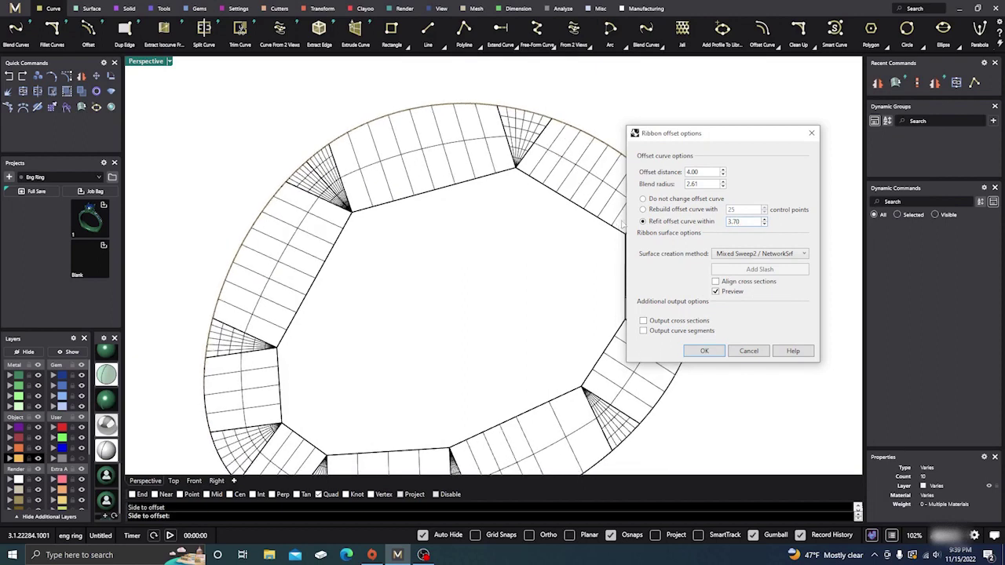
- Rebuild the offset curve with 25 control points, align the cross sections, and check the ribbon preview at an angle
{"action": "left_click", "coordinate": [649, 210]}
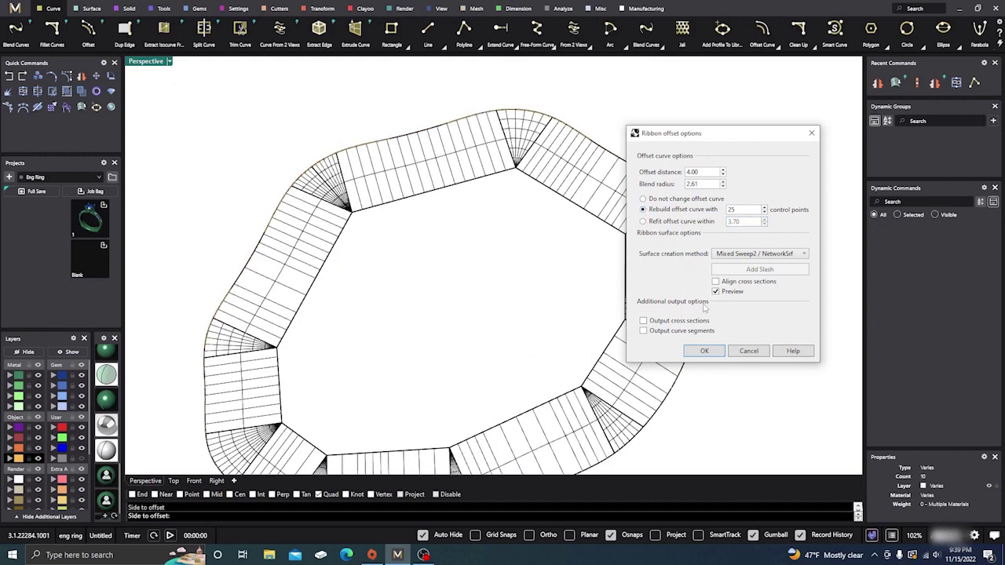
{"action": "scroll", "coordinate": [518, 236], "scroll_direction": "down", "scroll_amount": 3}
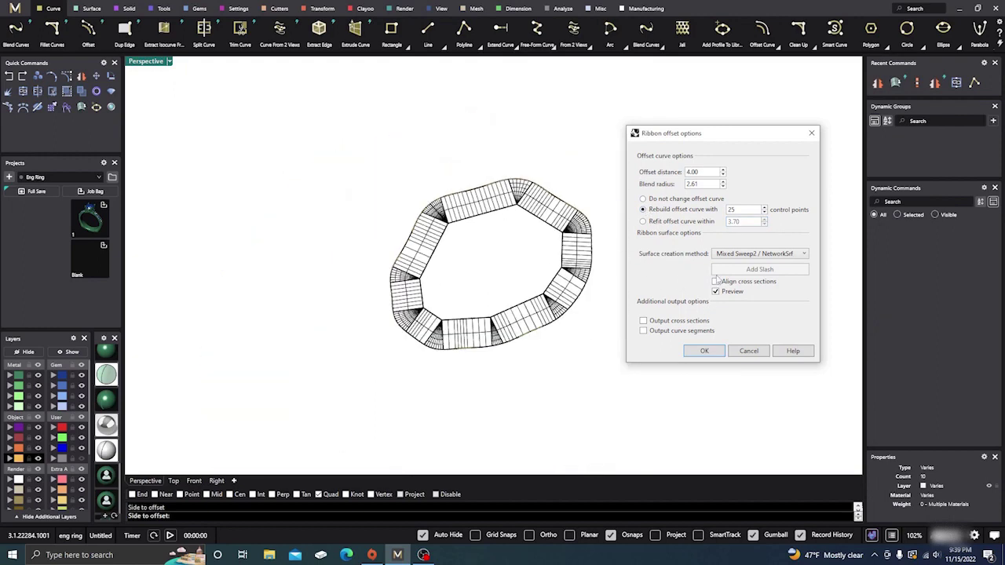
{"action": "left_click", "coordinate": [715, 281]}
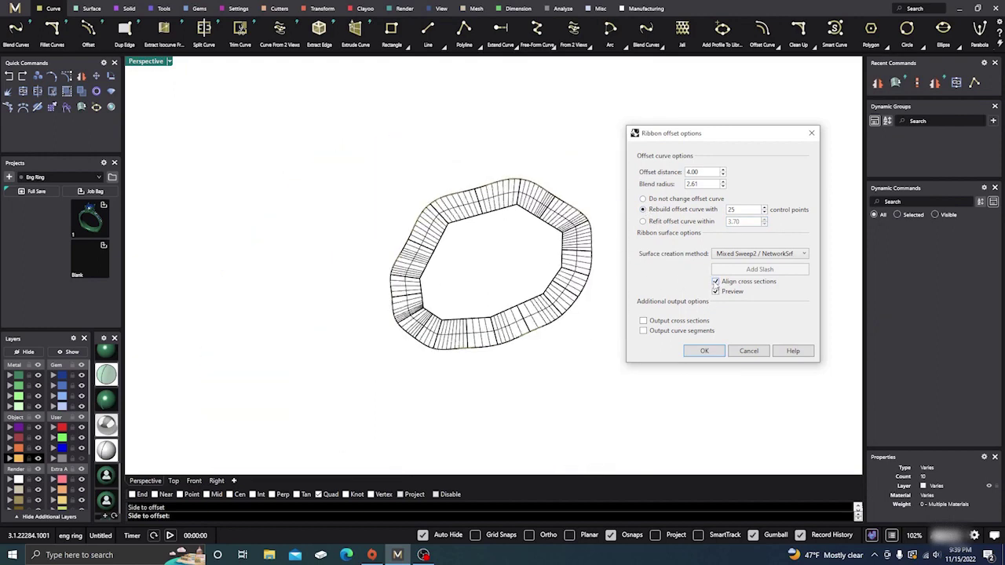
{"action": "right_click_drag", "start_coordinate": [524, 280], "coordinate": [554, 245]}
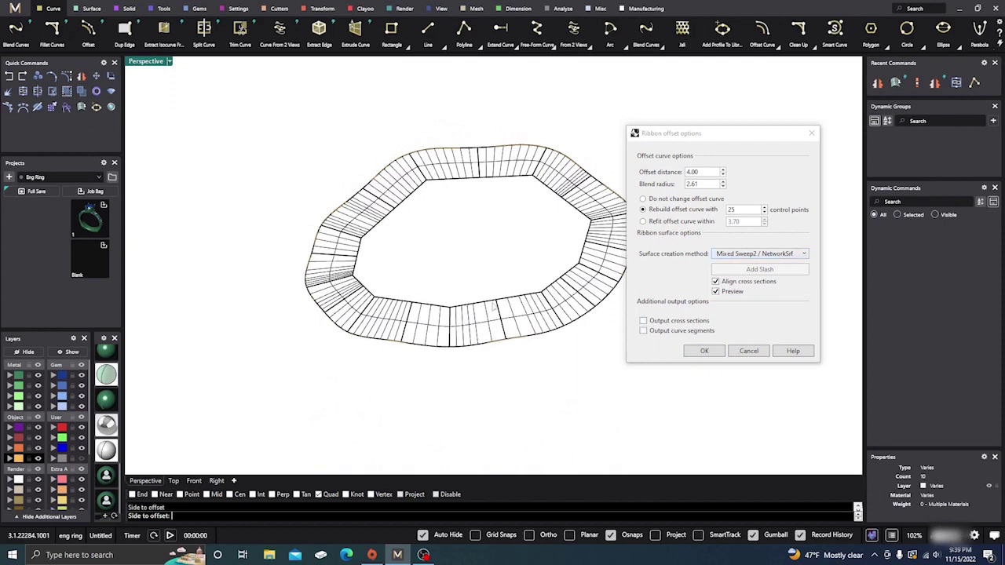
- Include cross sections and curve segments in the output and create the ribbon surface
{"action": "left_click", "coordinate": [644, 321]}
{"action": "left_click", "coordinate": [643, 331]}
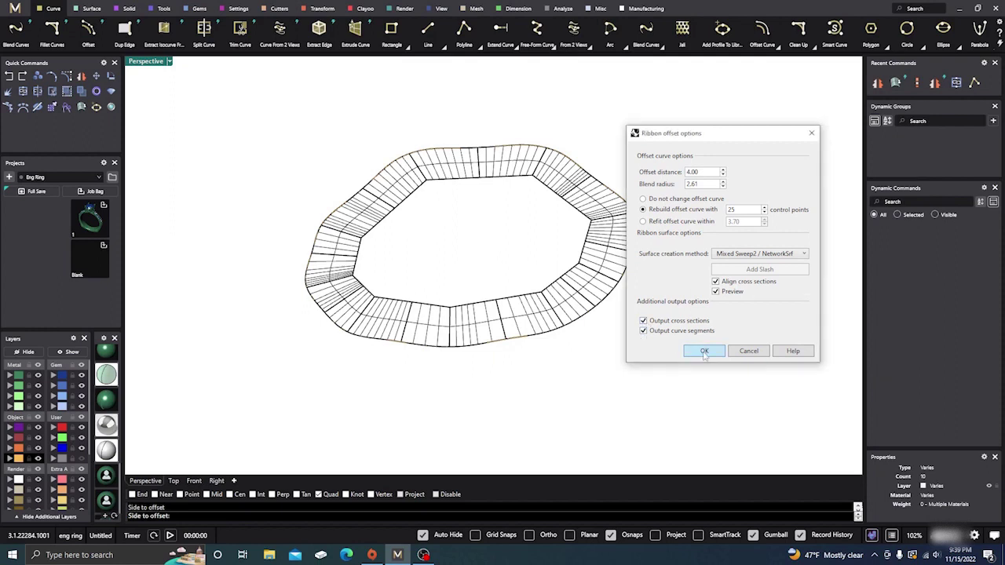
{"action": "left_click", "coordinate": [705, 353]}
- Temporarily hide the ribbon surface to look for the output curves beneath it, and show it again
{"action": "left_click", "coordinate": [472, 336]}
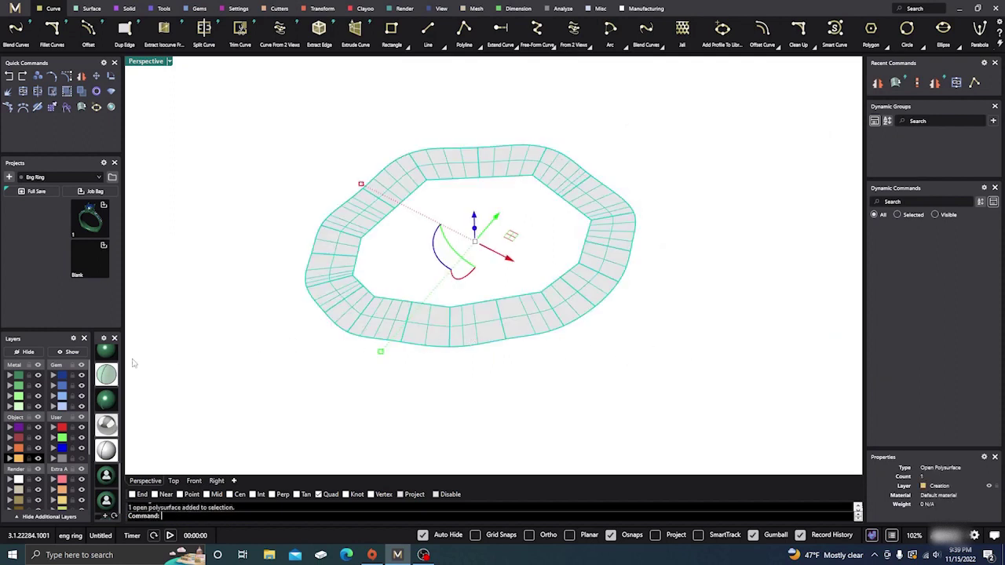
{"action": "left_click", "coordinate": [23, 351]}
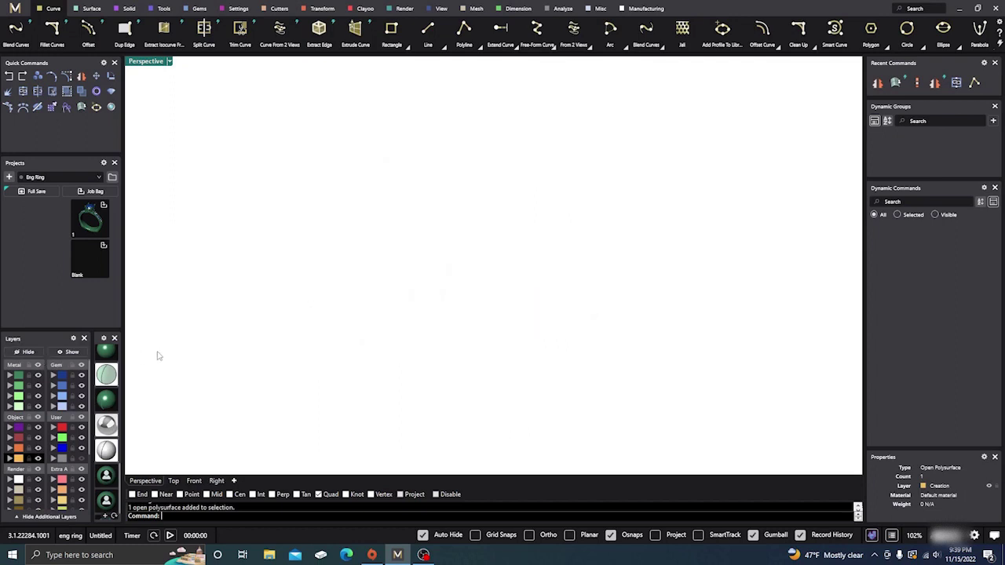
{"action": "left_click", "coordinate": [69, 354]}
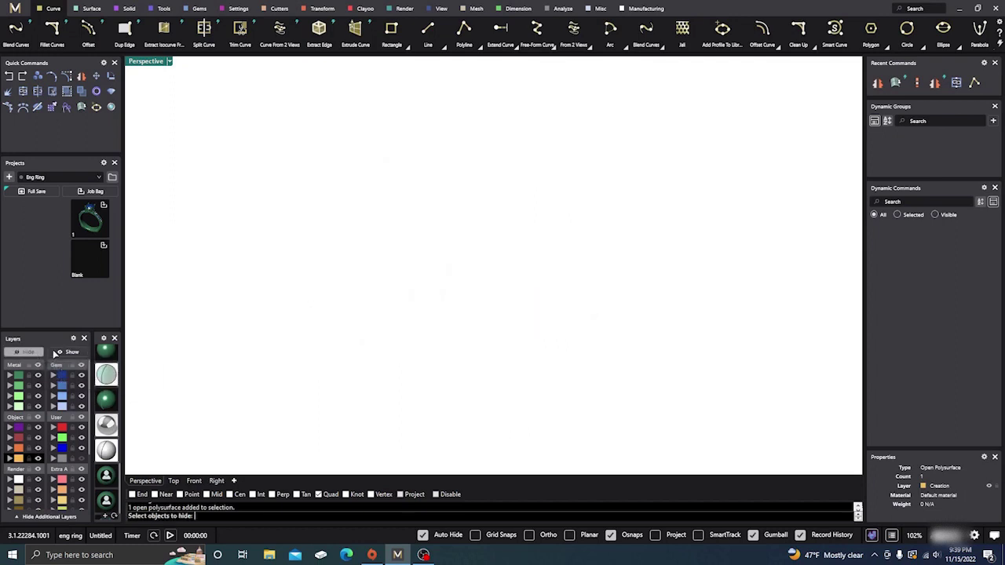
{"action": "left_click", "coordinate": [72, 353]}
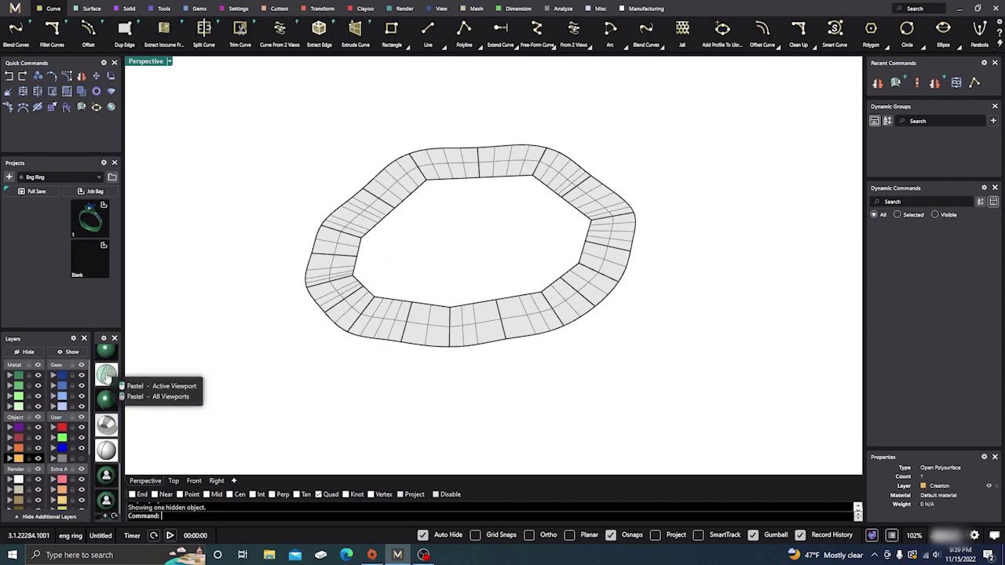
- Switch the perspective view to shaded display with the dark background and grid
{"action": "scroll", "coordinate": [107, 382], "scroll_direction": "up", "scroll_amount": 3}
{"action": "mouse_move", "coordinate": [107, 382]}
{"action": "scroll", "coordinate": [107, 382], "scroll_direction": "up", "scroll_amount": 2}
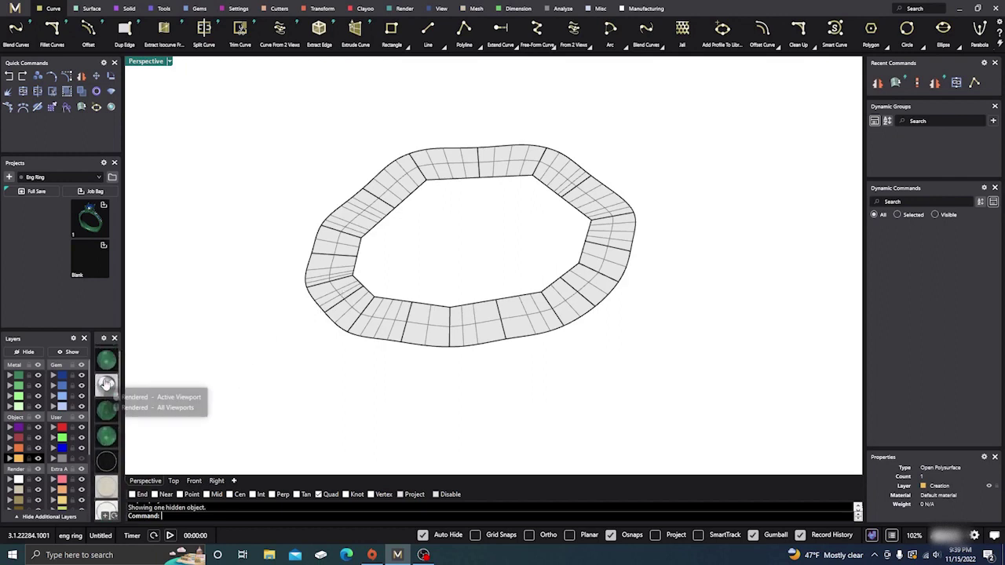
{"action": "left_click", "coordinate": [107, 368]}
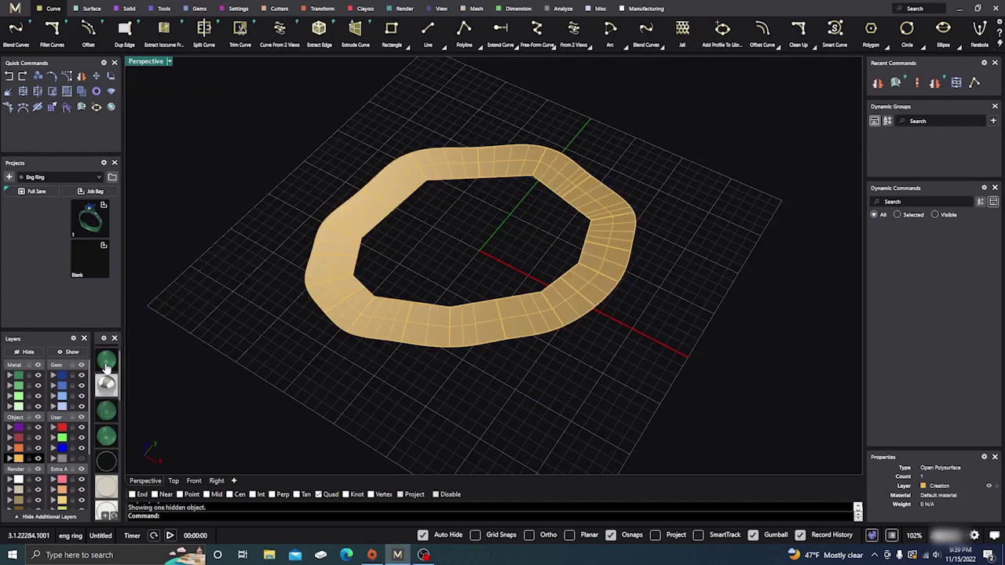
- Hide the ribbon surface to examine the output cross sections and curve segments, show it again, and inspect it from other angles
{"action": "left_click", "coordinate": [362, 307]}
{"action": "key", "text": "ctrl+alt+w"}
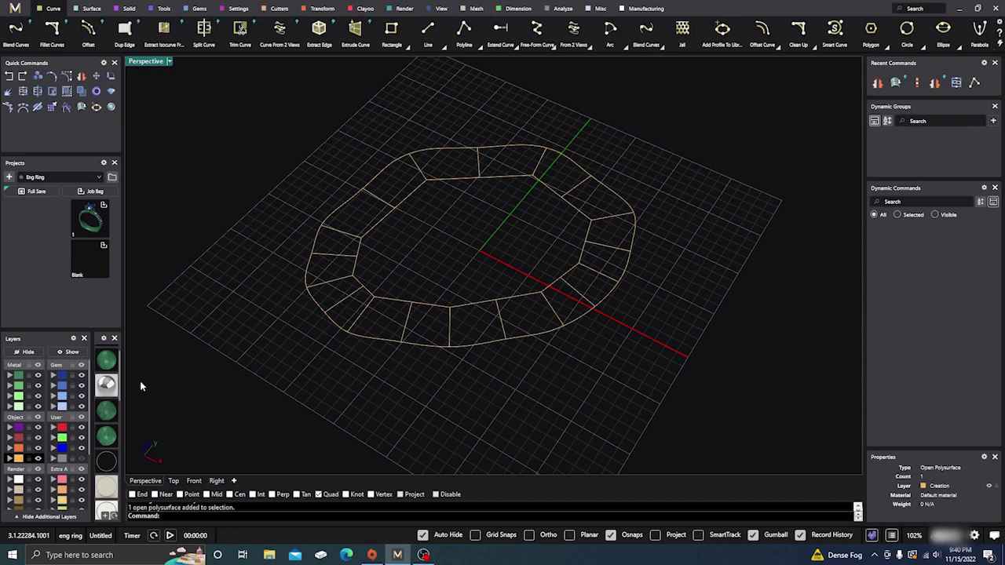
{"action": "left_click", "coordinate": [70, 352]}
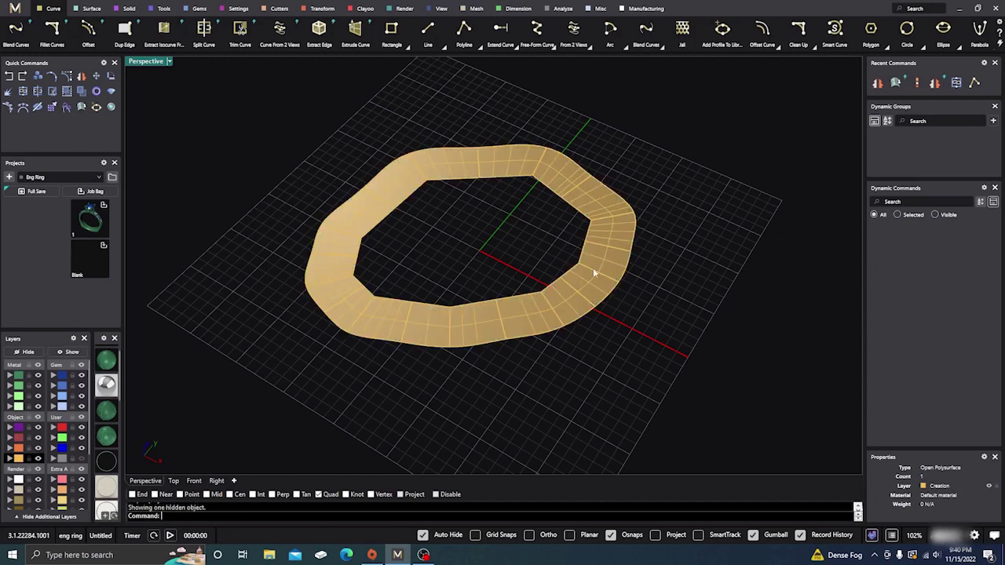
{"action": "right_click_drag", "start_coordinate": [593, 268], "coordinate": [533, 297]}
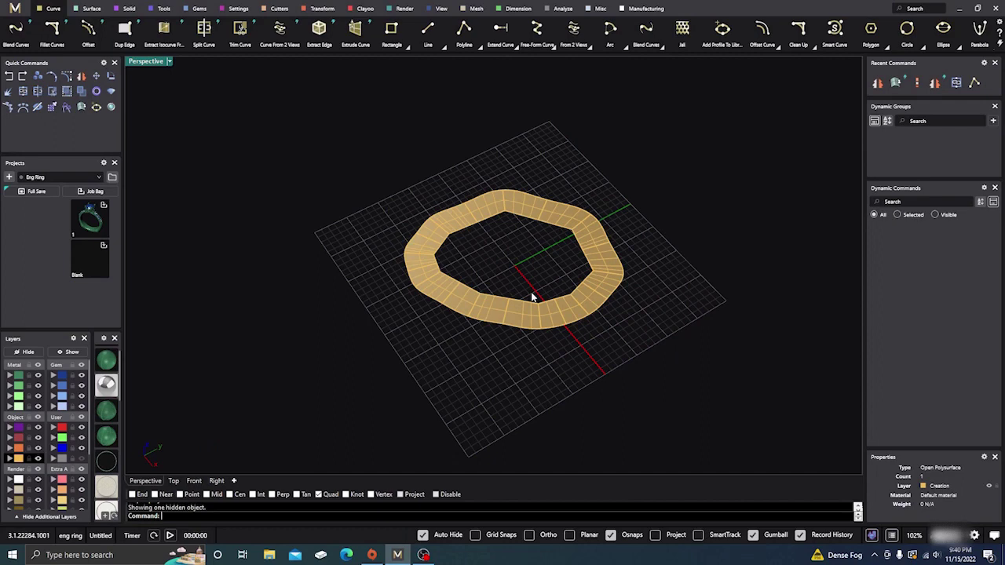
{"action": "scroll", "coordinate": [532, 263], "scroll_direction": "up", "scroll_amount": 2}
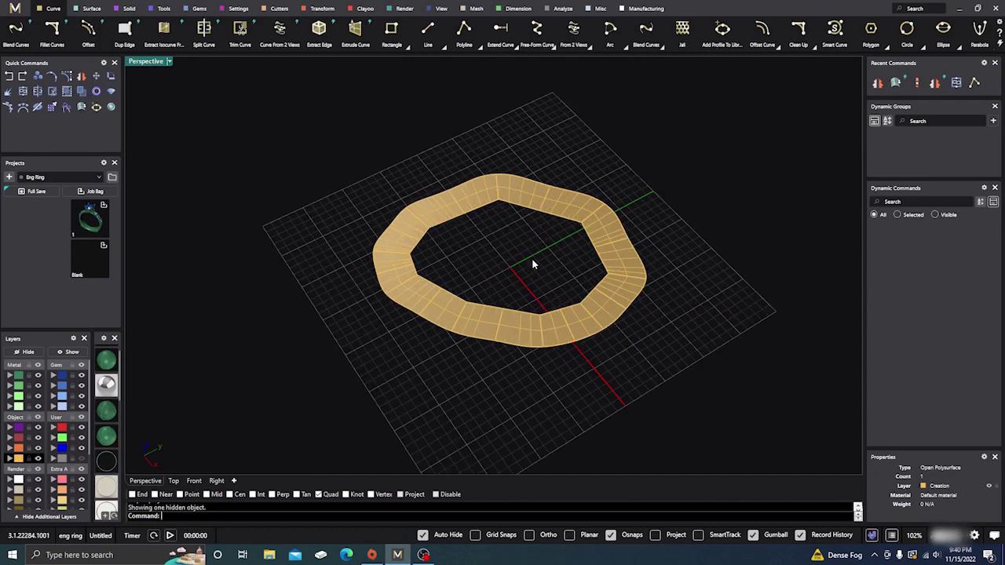
{"action": "right_click_drag", "start_coordinate": [520, 260], "coordinate": [508, 269]}
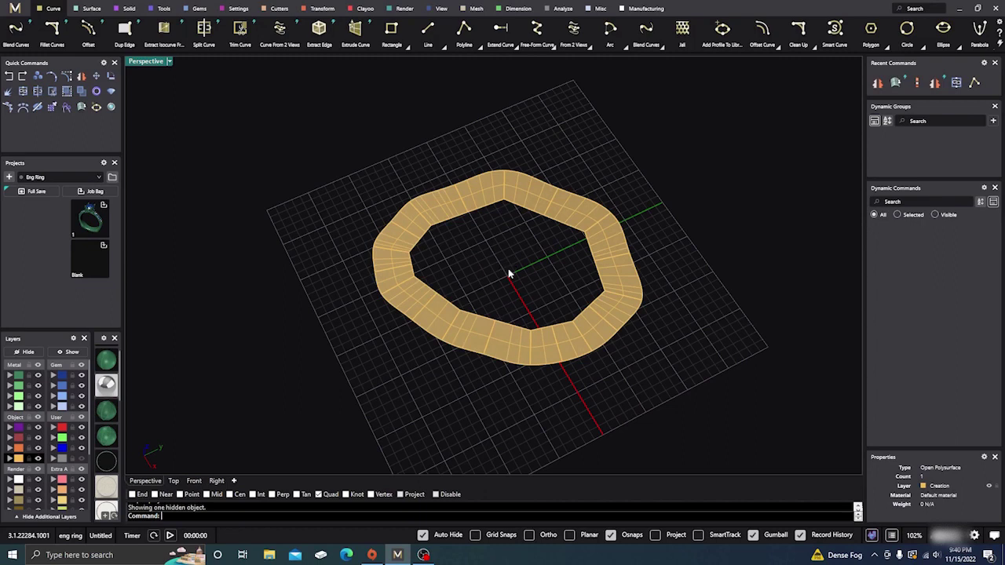